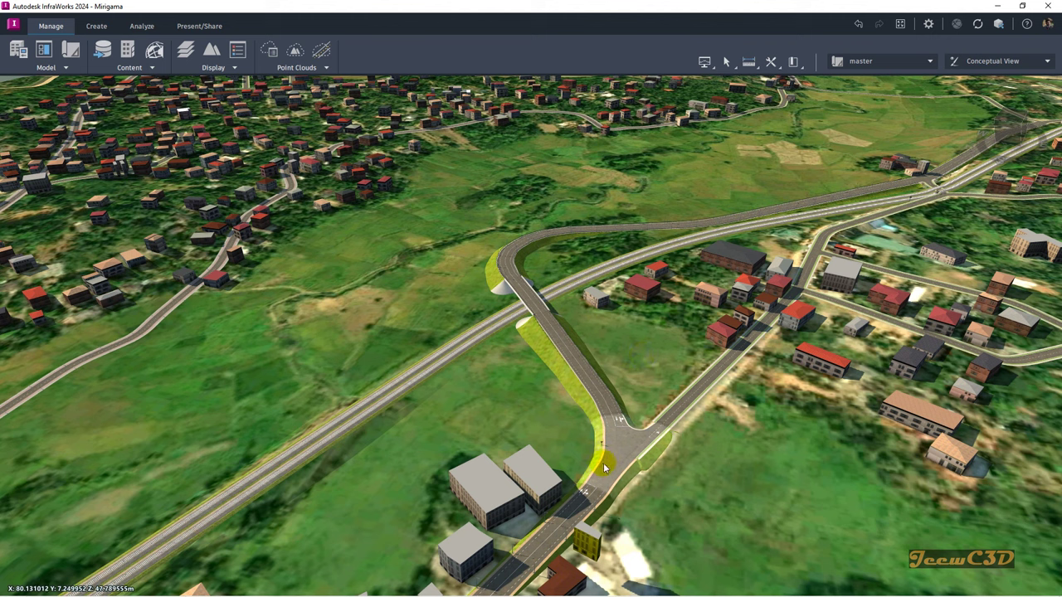
Inspect the component road crossing the railway in the profile view, starting from a station near the bridge.
{"action": "left_click", "coordinate": [689, 239]}
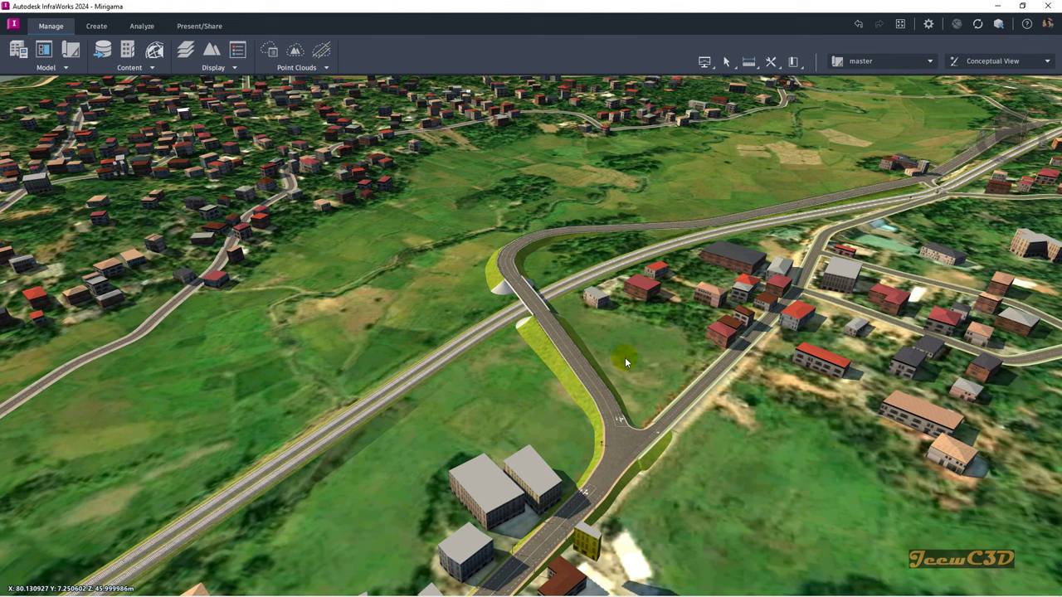
{"action": "left_click", "coordinate": [579, 364]}
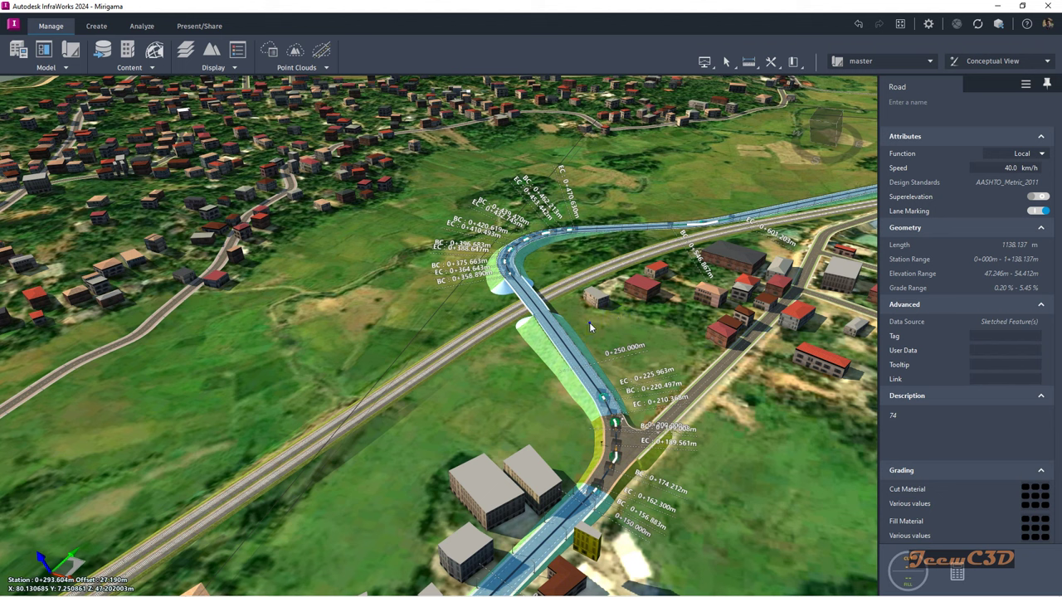
{"action": "right_click", "coordinate": [590, 327]}
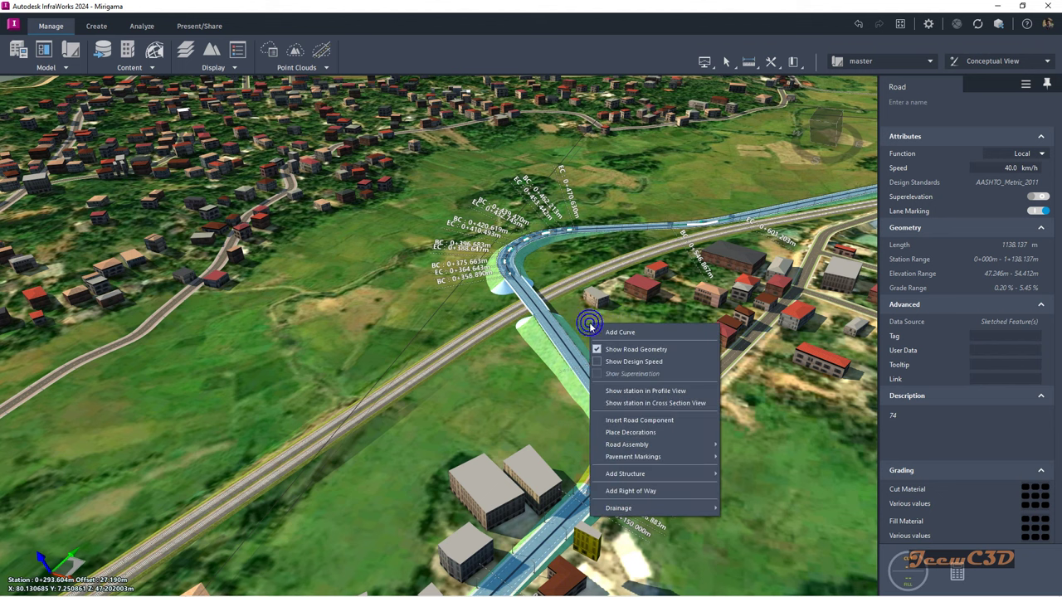
{"action": "left_click", "coordinate": [644, 392]}
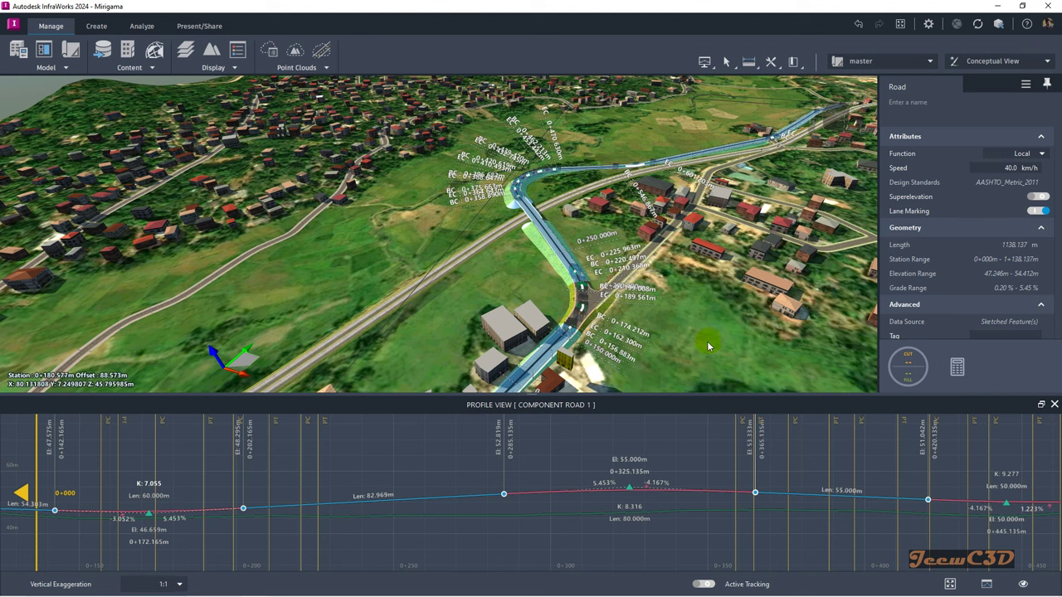
{"action": "left_click", "coordinate": [498, 274]}
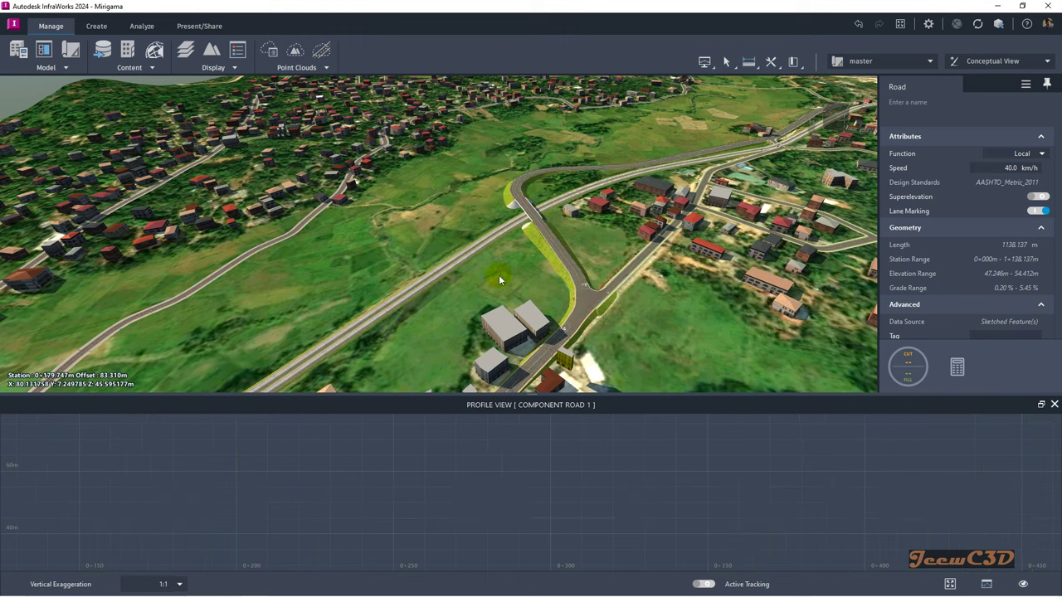
{"action": "scroll", "coordinate": [518, 288], "scroll_direction": "up", "scroll_amount": 5}
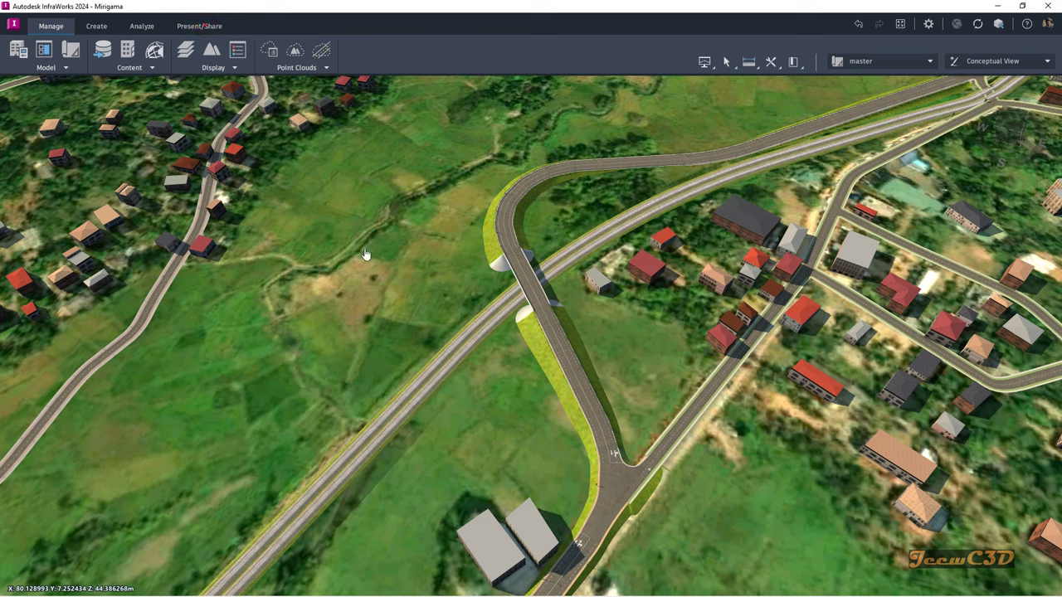
Set up an IMX export of the entire model with SLD99 NEW as the target coordinate system.
{"action": "left_click", "coordinate": [199, 26]}
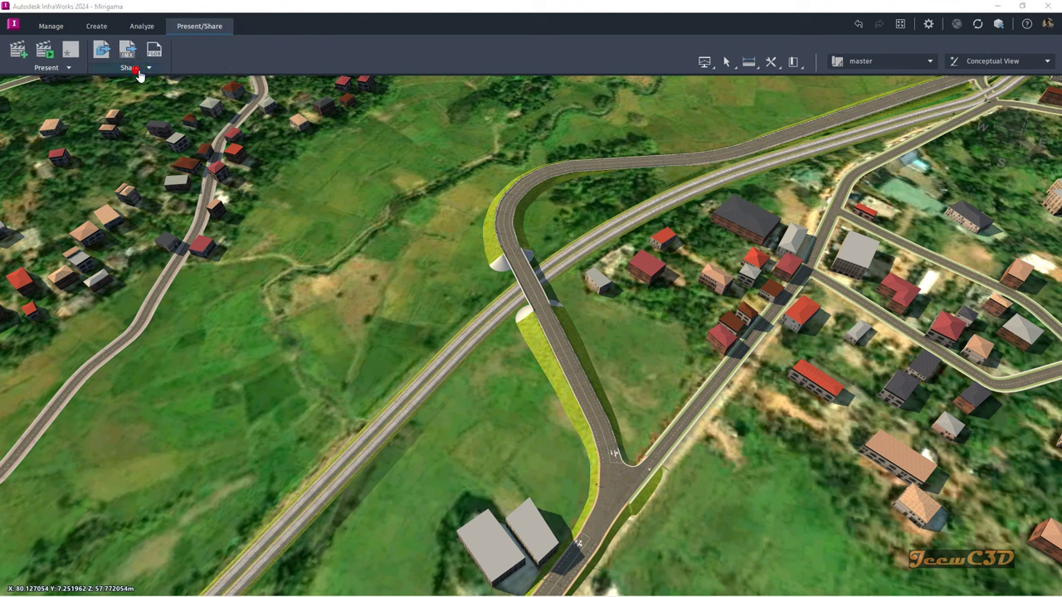
{"action": "left_click", "coordinate": [139, 72]}
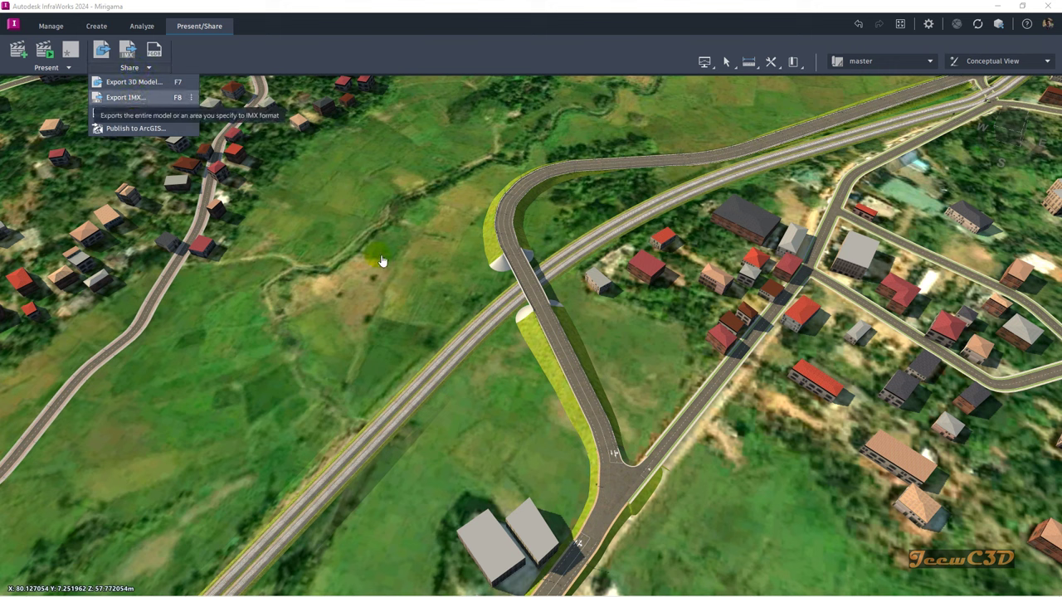
{"action": "key", "text": "F8"}
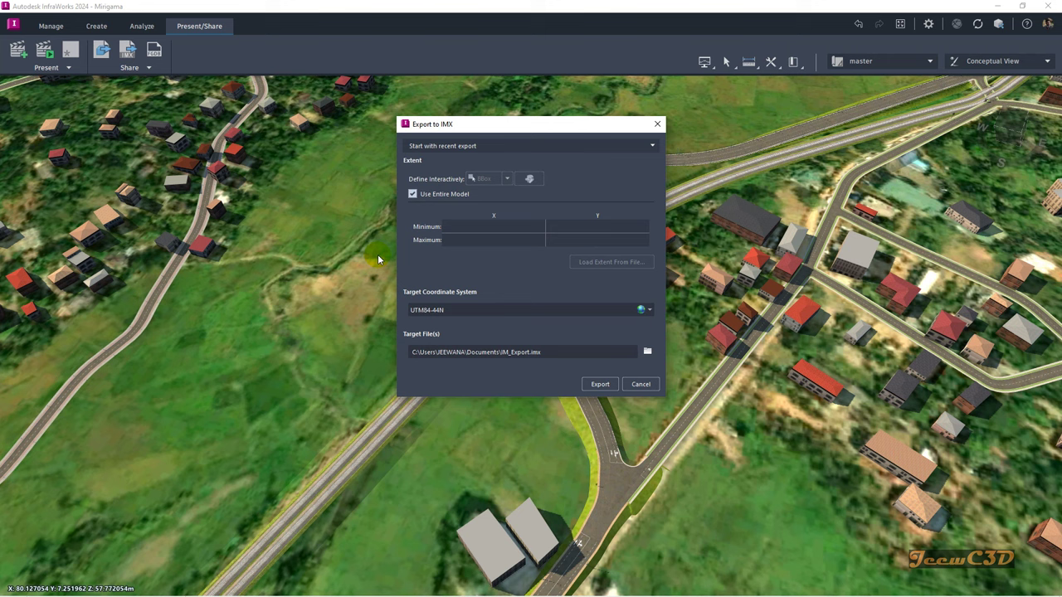
{"action": "left_click_drag", "start_coordinate": [547, 125], "coordinate": [462, 109]}
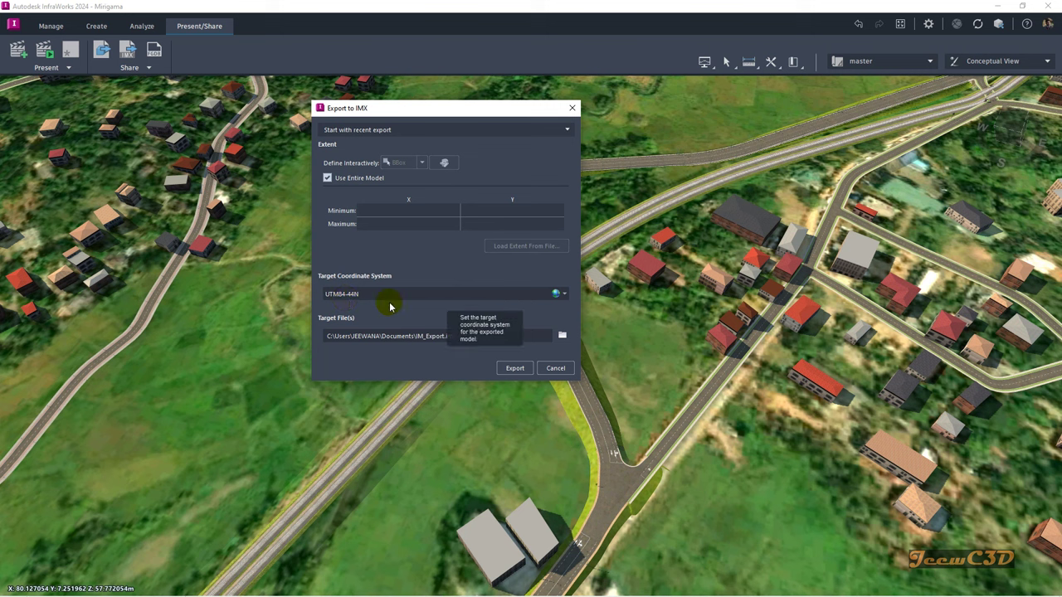
{"action": "left_click", "coordinate": [564, 295]}
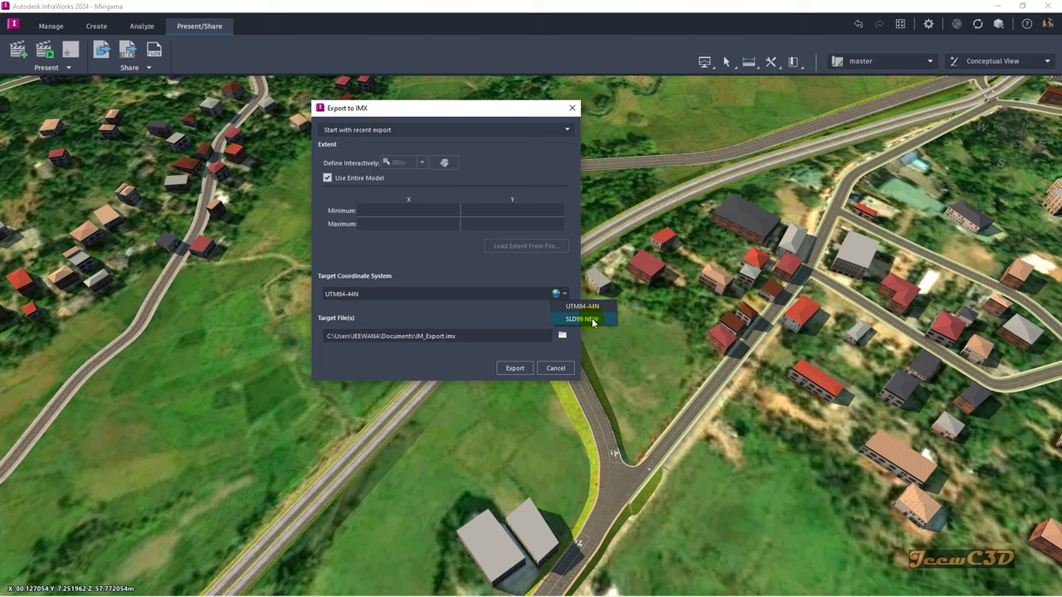
{"action": "left_click", "coordinate": [593, 321]}
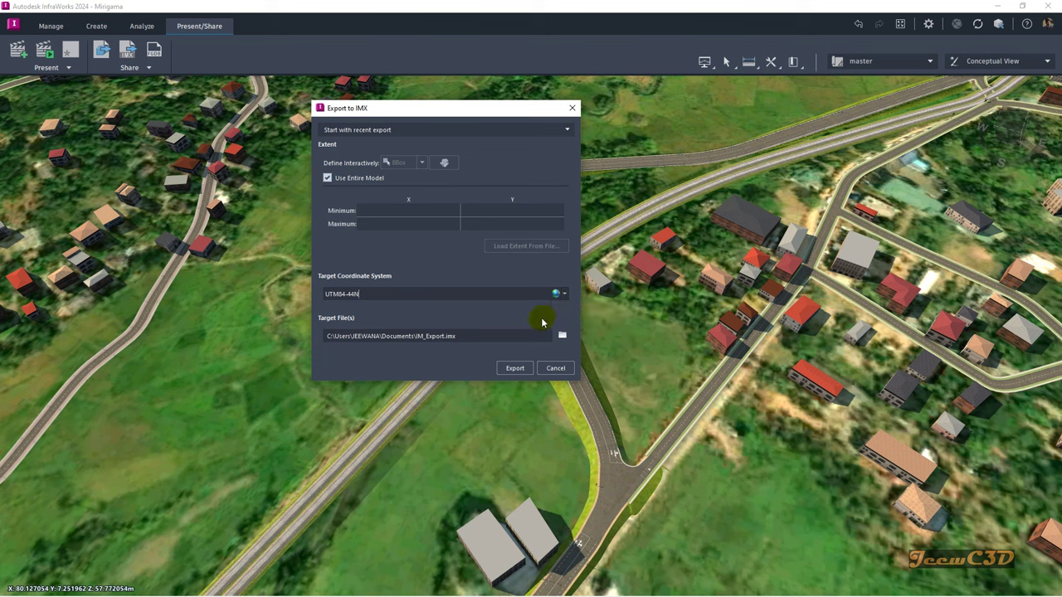
{"action": "left_click_drag", "start_coordinate": [485, 112], "coordinate": [456, 94]}
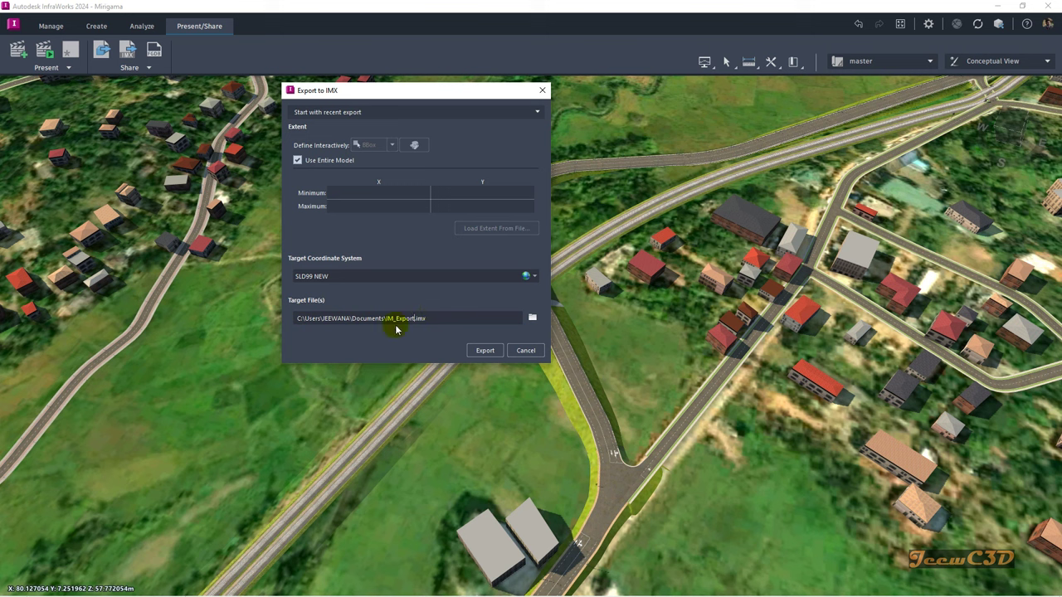
Export the model as IM_Export.imx into the Infraworks Simulation folder on the desktop.
{"action": "left_click", "coordinate": [531, 318]}
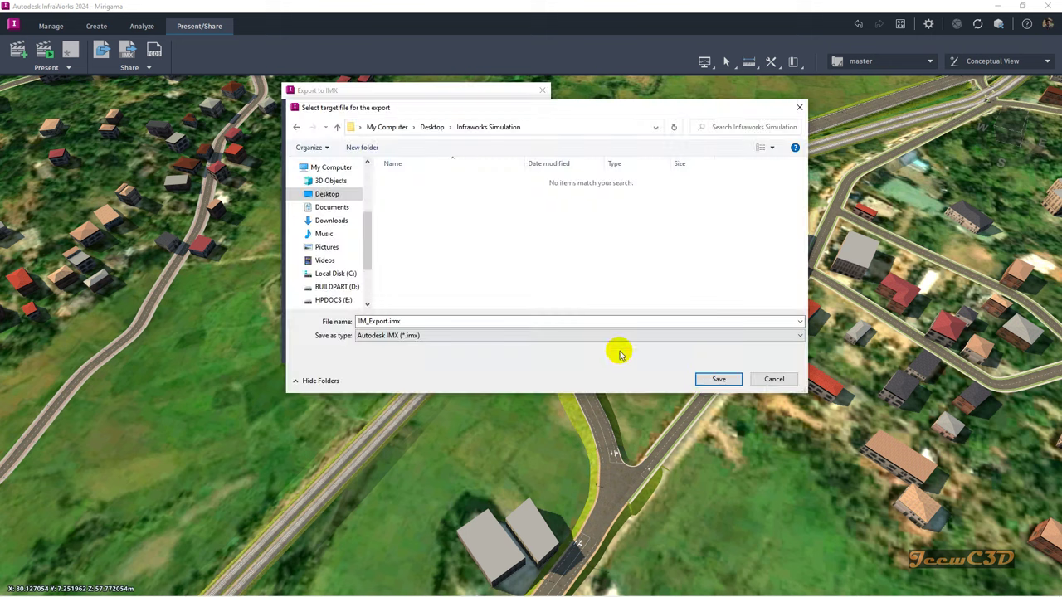
{"action": "left_click", "coordinate": [712, 380]}
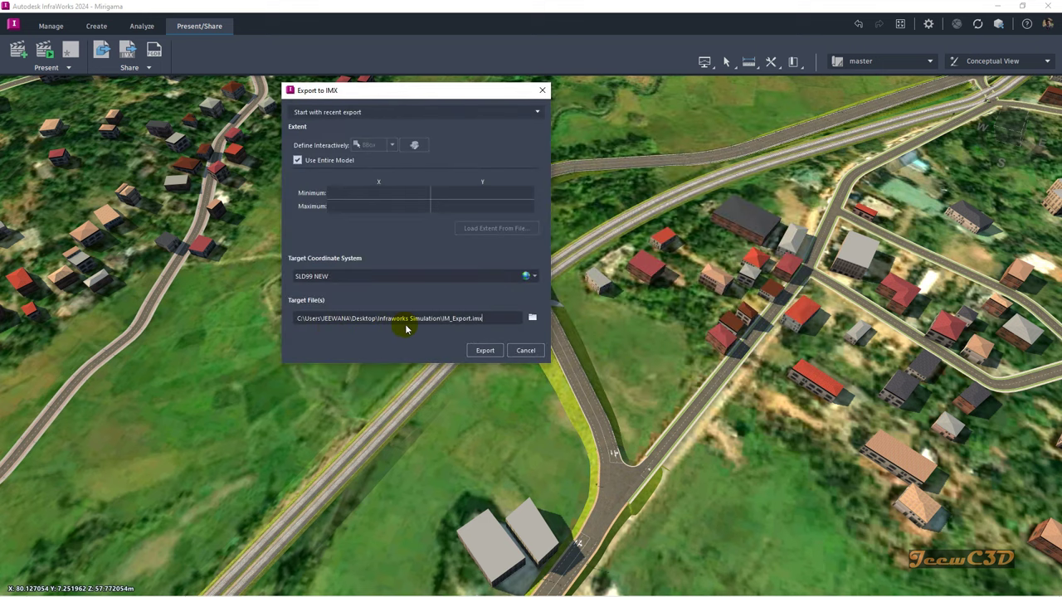
{"action": "left_click", "coordinate": [484, 351]}
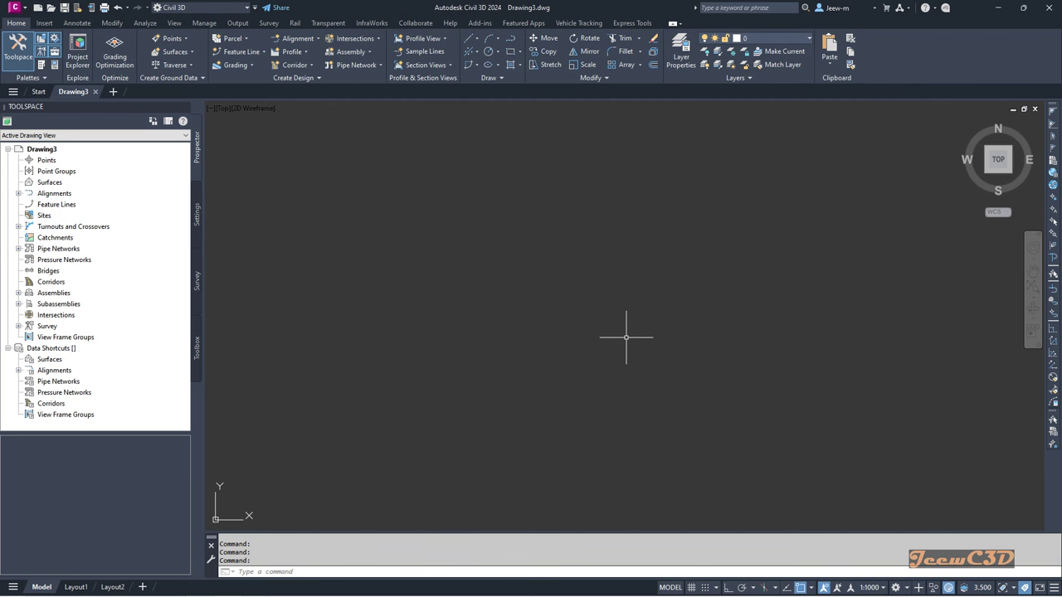
In Civil 3D, choose IM_Export.imx from the Infraworks Simulation folder as the InfraWorks model to open.
{"action": "left_click", "coordinate": [45, 24]}
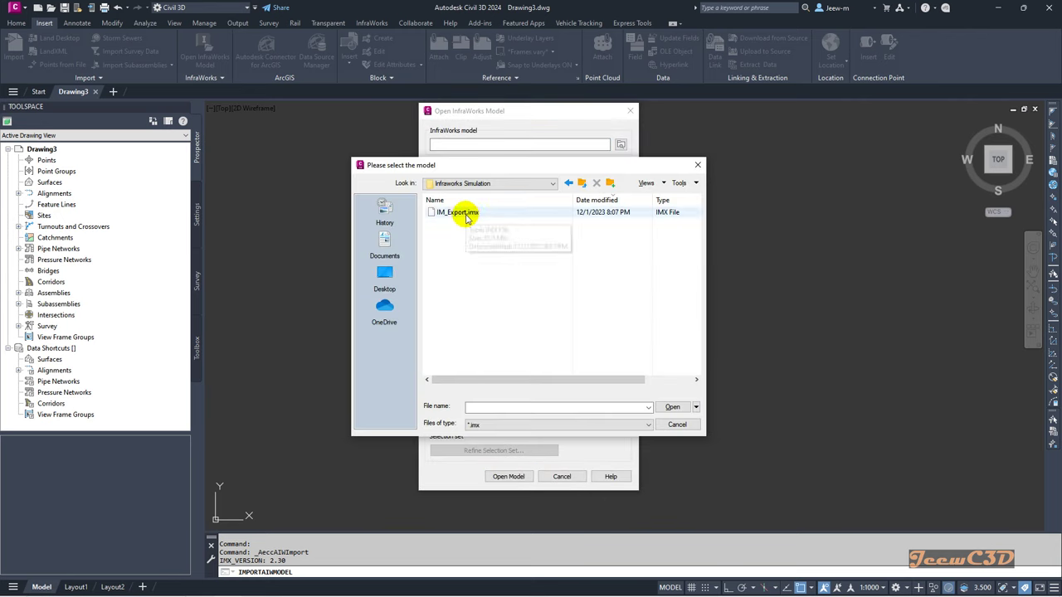
{"action": "left_click", "coordinate": [466, 214]}
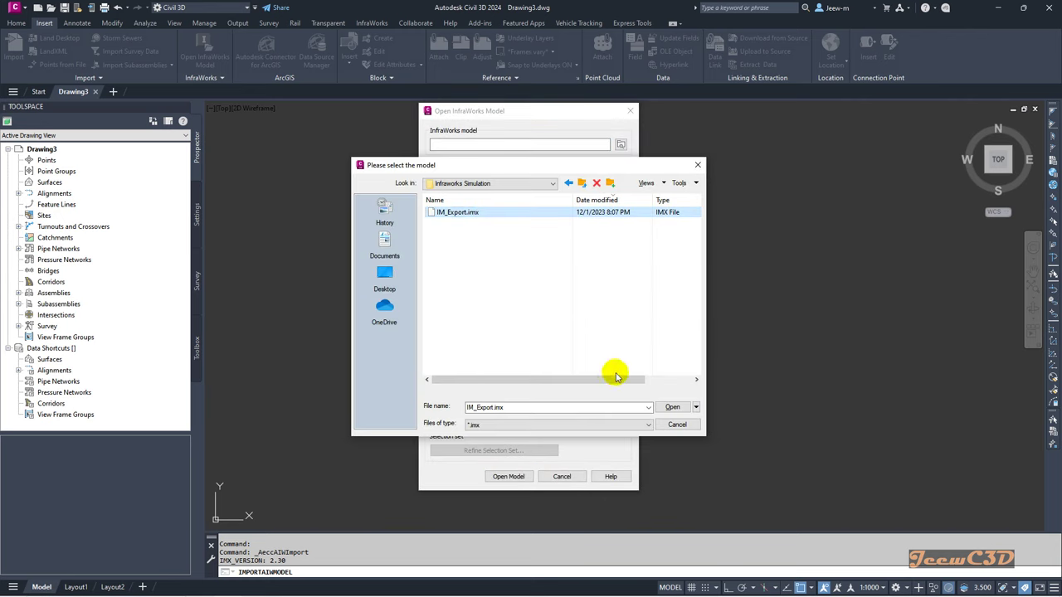
{"action": "left_click", "coordinate": [670, 407]}
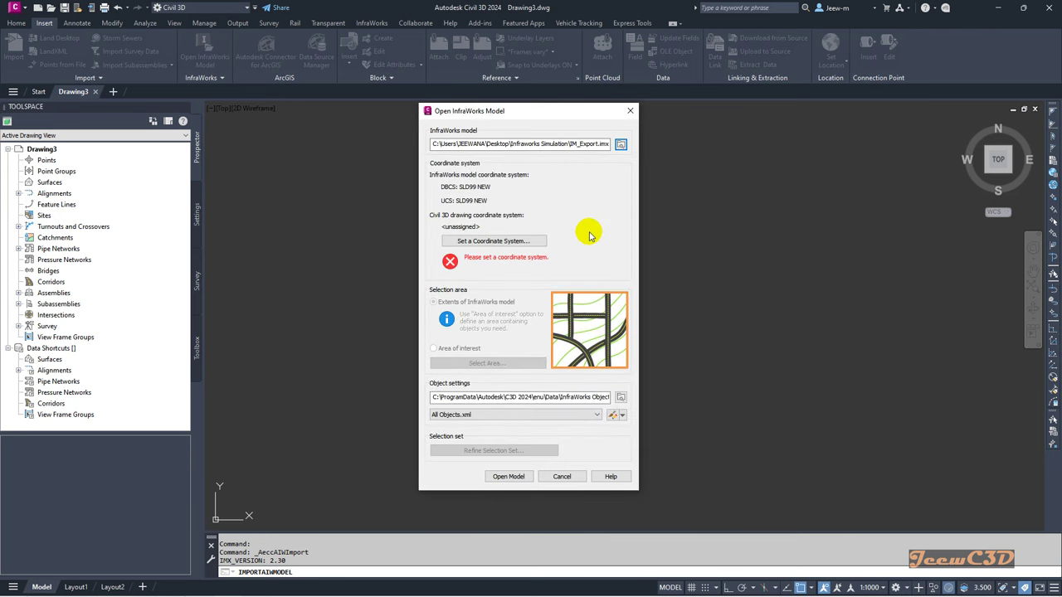
Assign the InfraWorks model's SLD99 NEW coordinate system to the drawing and use the Design Objects.xml object settings.
{"action": "left_click", "coordinate": [513, 242]}
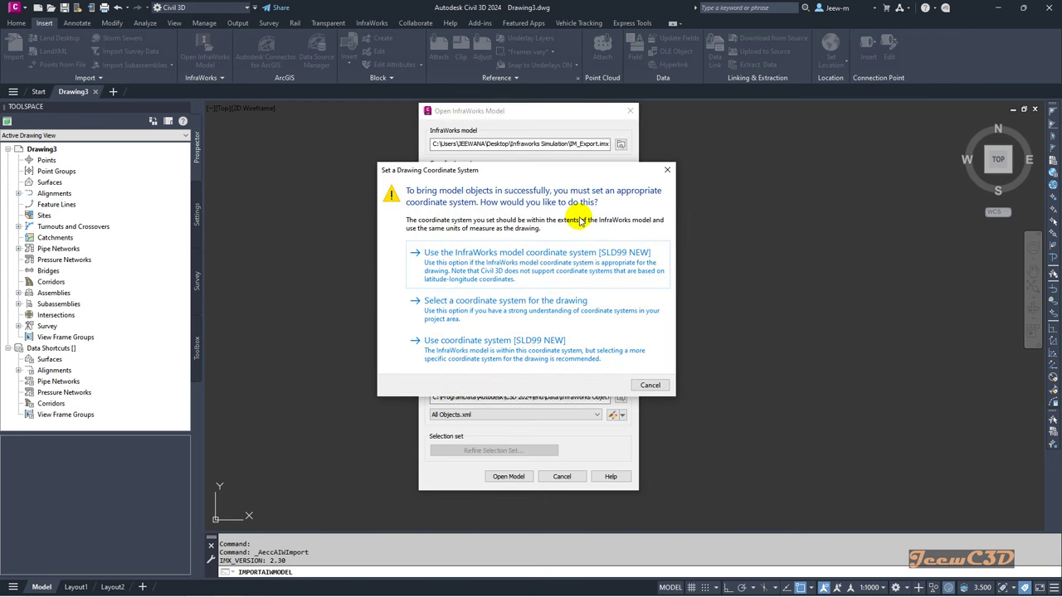
{"action": "left_click", "coordinate": [557, 277]}
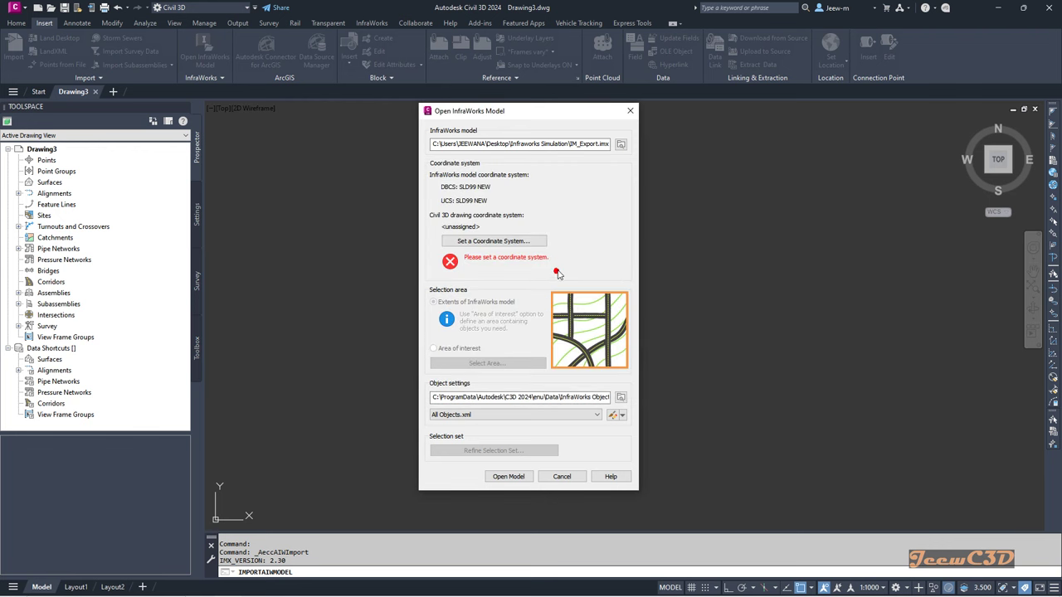
{"action": "left_click", "coordinate": [549, 414]}
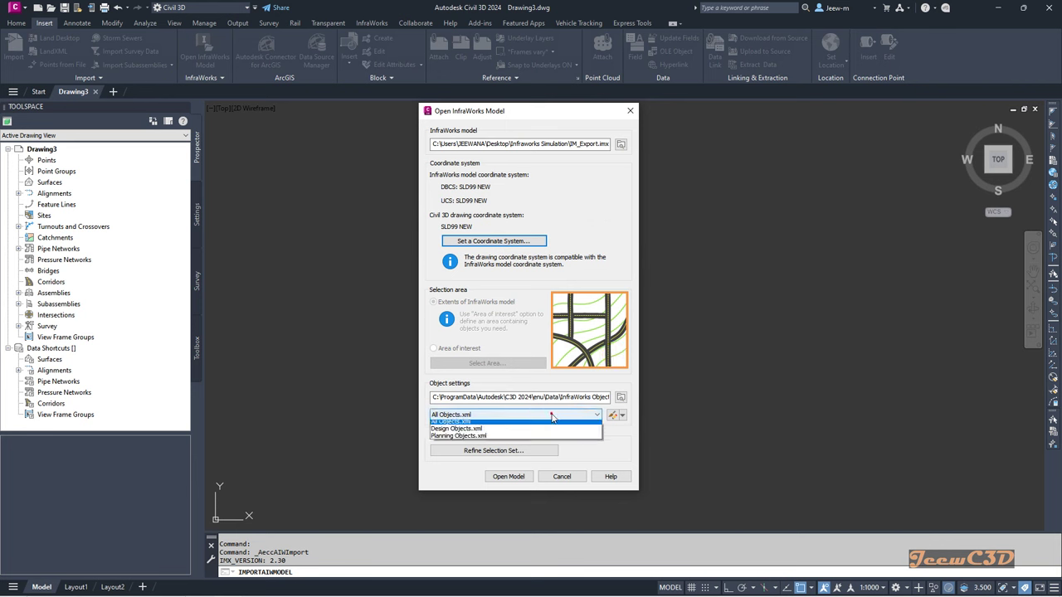
{"action": "left_click", "coordinate": [475, 433]}
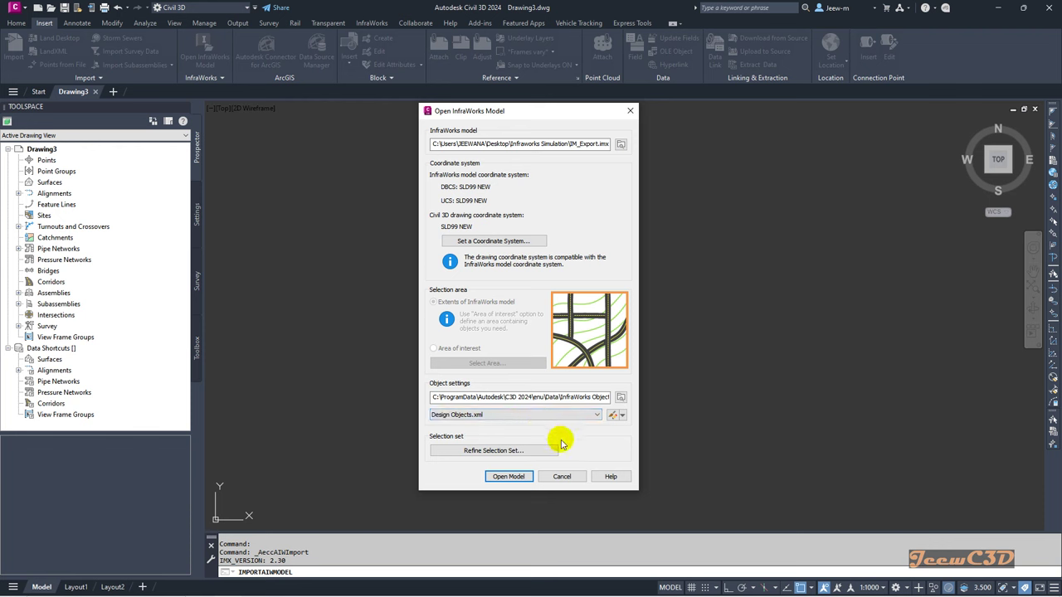
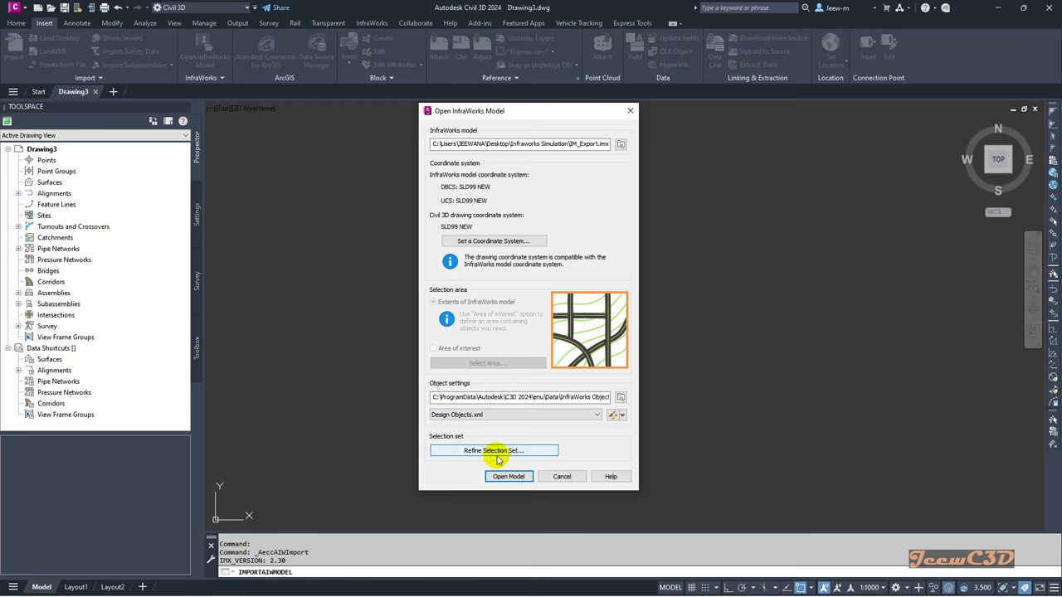
Refine the selection set by excluding the Pasyala - Giriulla component road, intersection 1 and all bridges.
{"action": "left_click", "coordinate": [497, 456]}
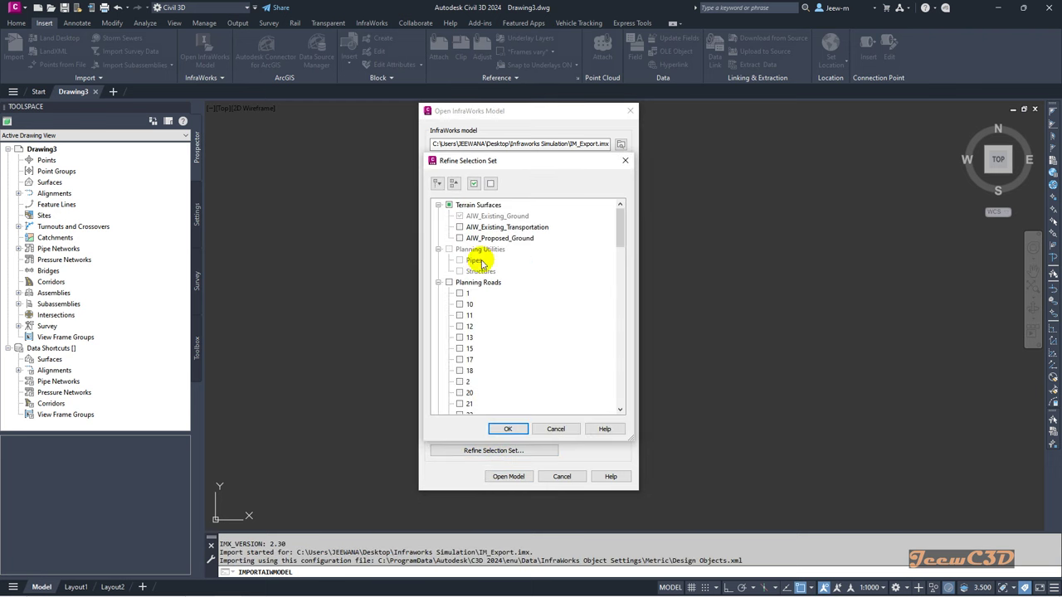
{"action": "scroll", "coordinate": [489, 319], "scroll_direction": "down", "scroll_amount": 15}
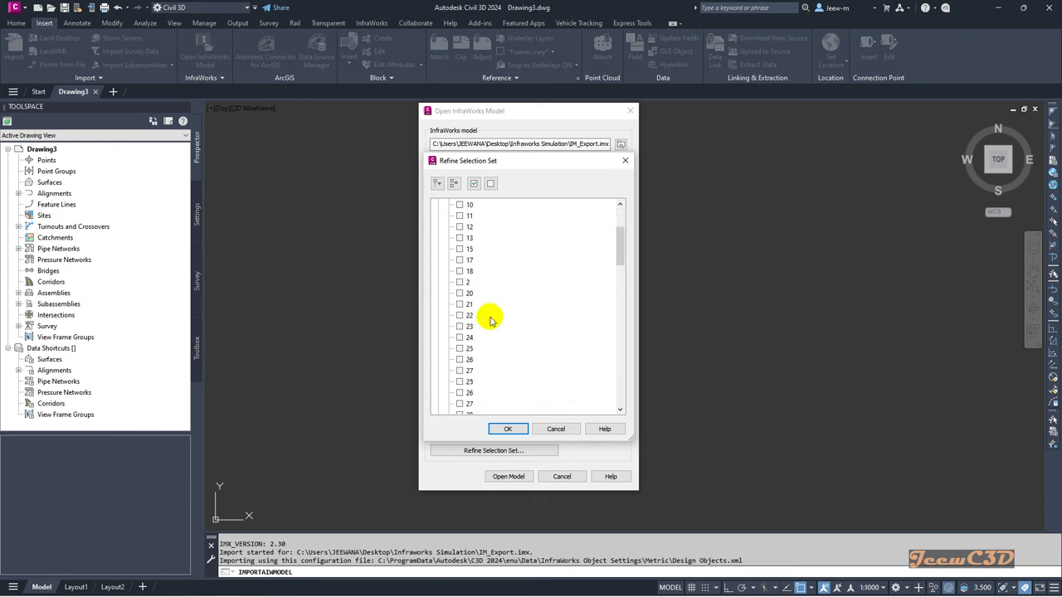
{"action": "scroll", "coordinate": [490, 319], "scroll_direction": "down", "scroll_amount": 10}
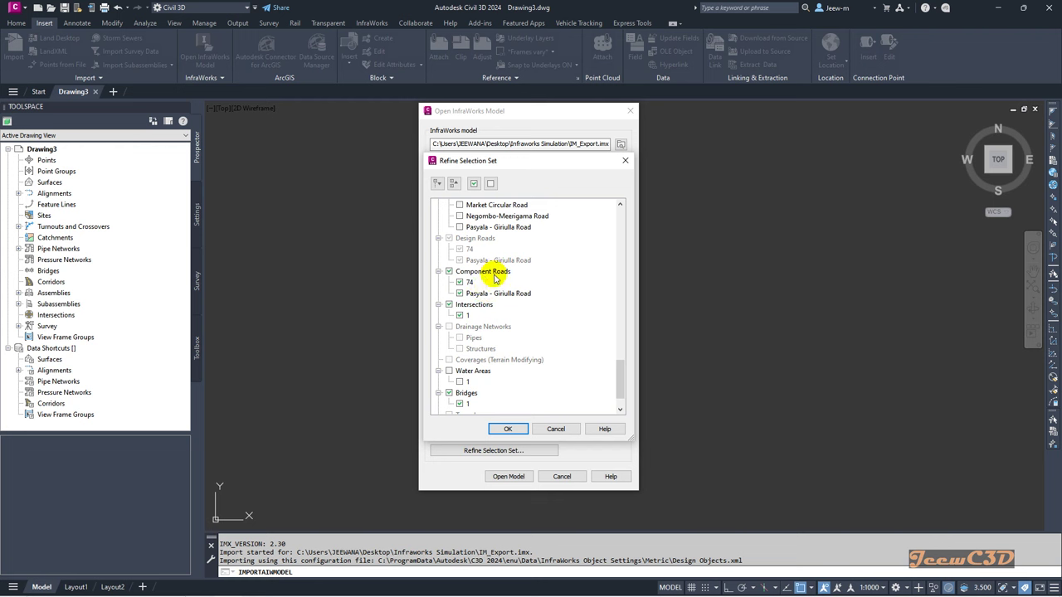
{"action": "left_click", "coordinate": [459, 294]}
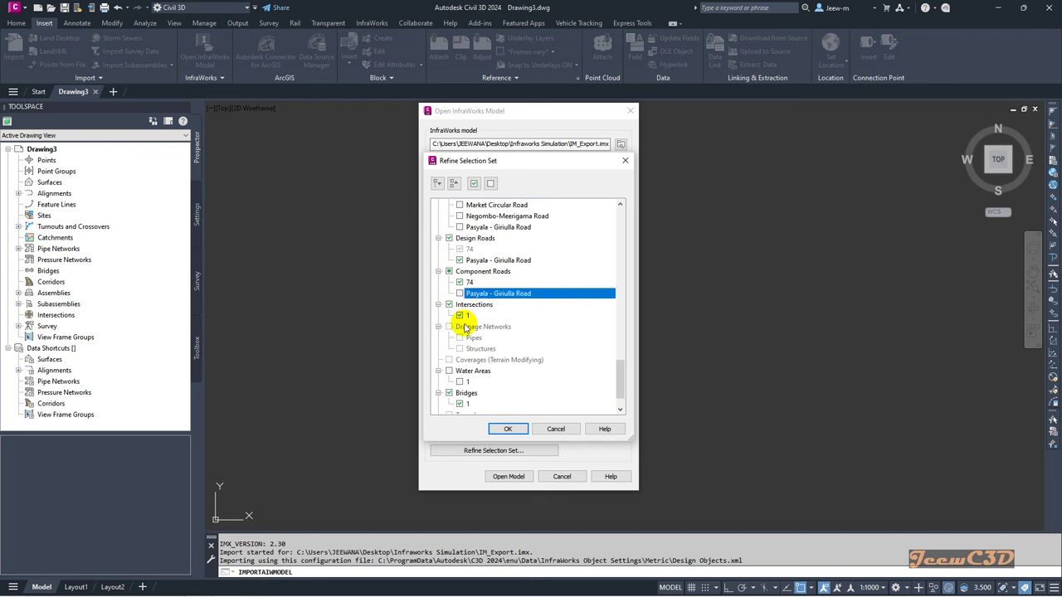
{"action": "left_click", "coordinate": [459, 316]}
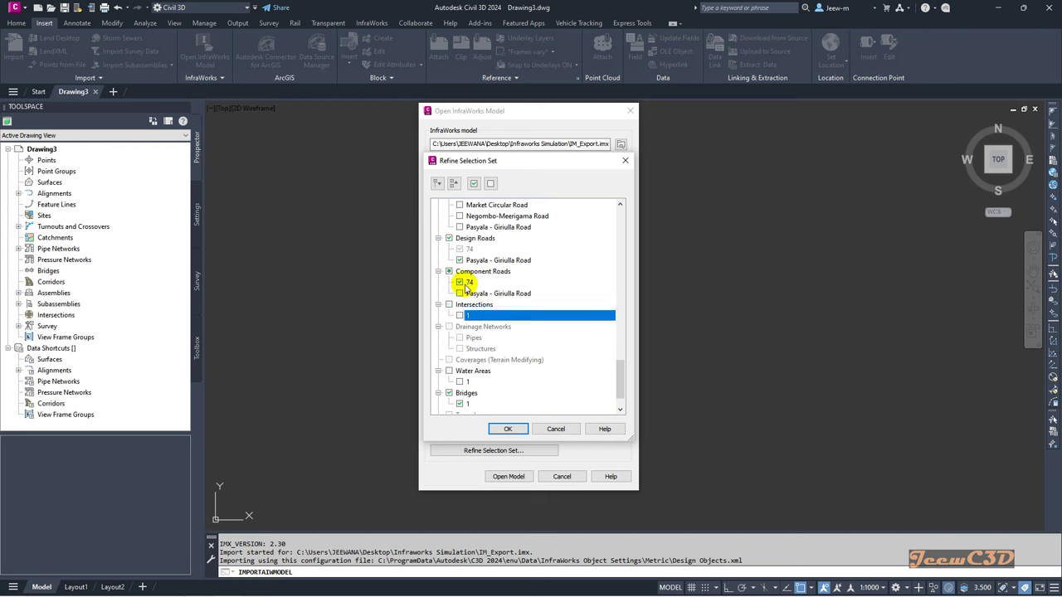
{"action": "scroll", "coordinate": [513, 343], "scroll_direction": "down", "scroll_amount": 1}
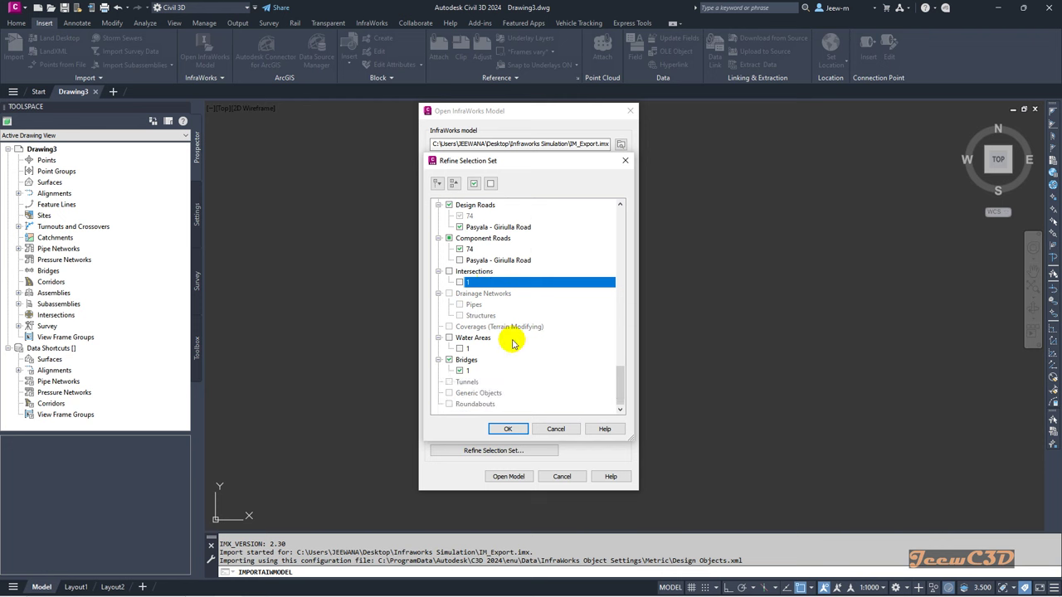
{"action": "left_click", "coordinate": [449, 359]}
{"action": "scroll", "coordinate": [500, 305], "scroll_direction": "up", "scroll_amount": 1}
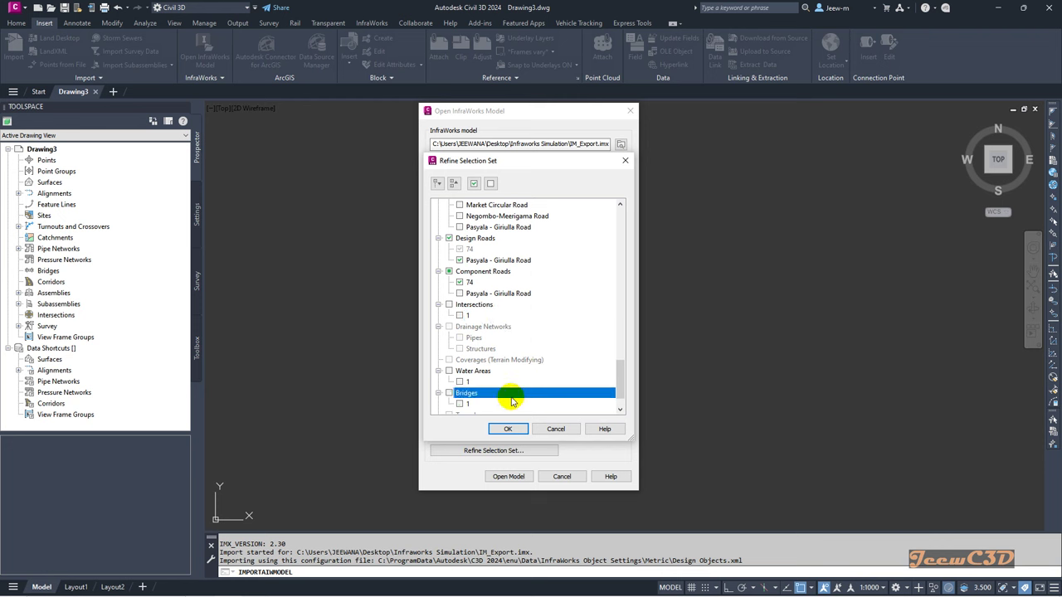
{"action": "left_click", "coordinate": [503, 429]}
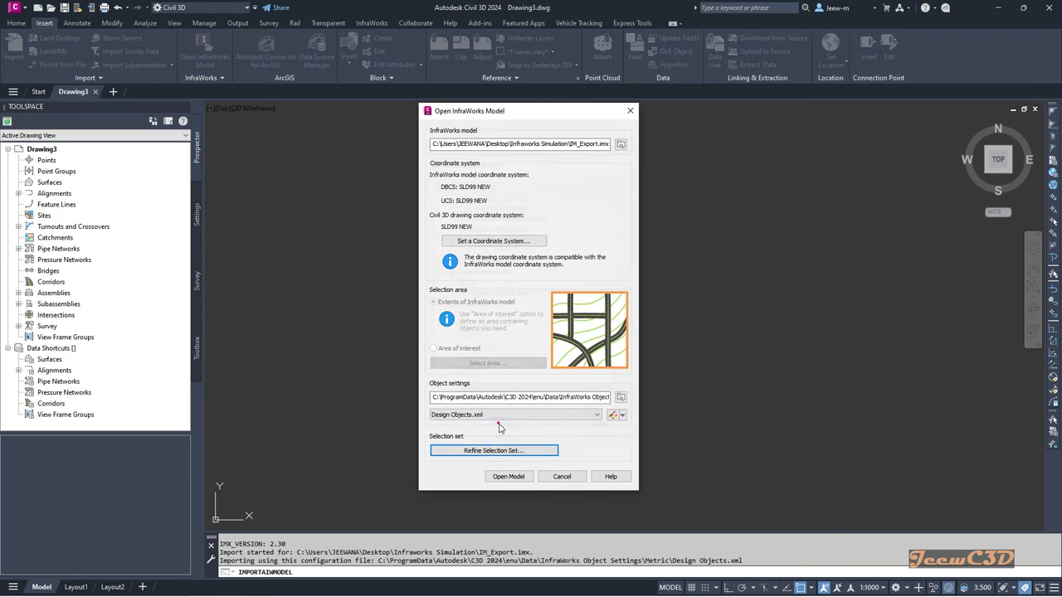
Open the InfraWorks model in the drawing and dismiss the event report.
{"action": "left_click", "coordinate": [509, 479]}
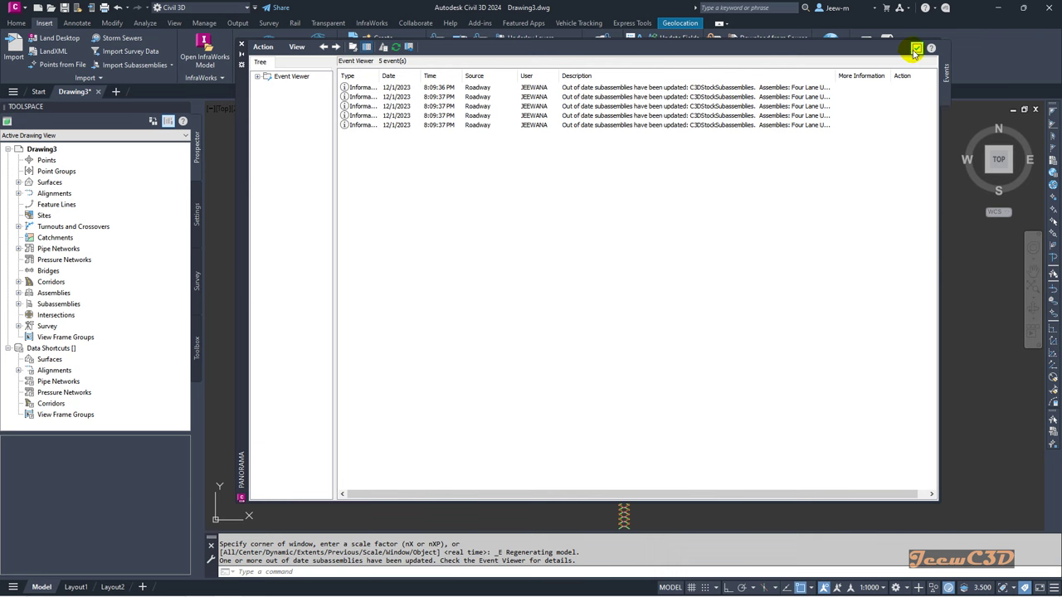
{"action": "left_click", "coordinate": [916, 49]}
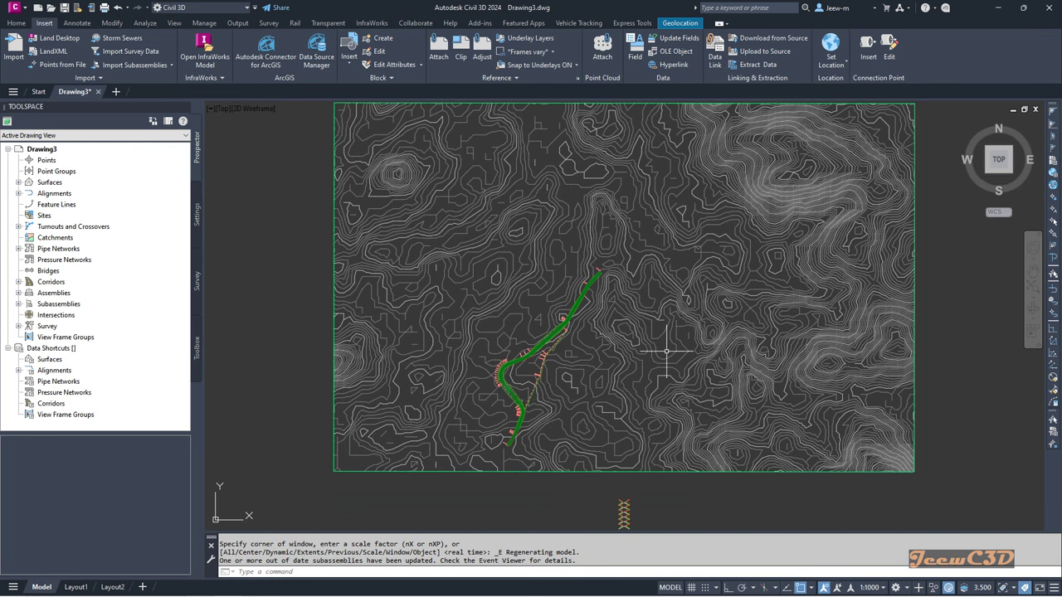
Delete the AIW_Existing_Ground surface profile from centerline alignment 74, keeping its design profile 74.
{"action": "mouse_move", "coordinate": [666, 351]}
{"action": "left_click", "coordinate": [18, 193]}
{"action": "left_click", "coordinate": [28, 204]}
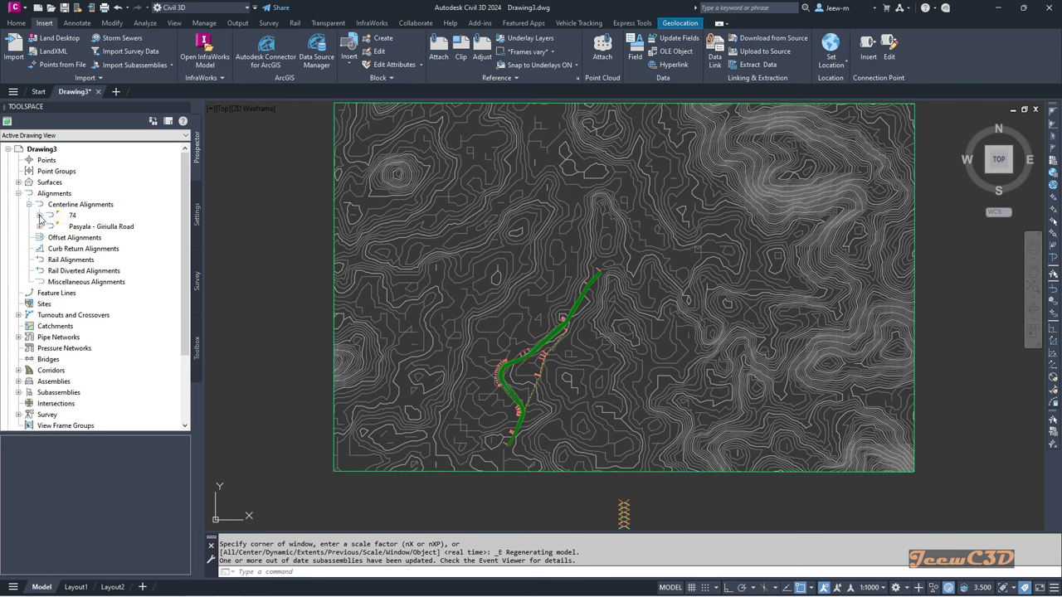
{"action": "left_click", "coordinate": [39, 215]}
{"action": "left_click", "coordinate": [50, 238]}
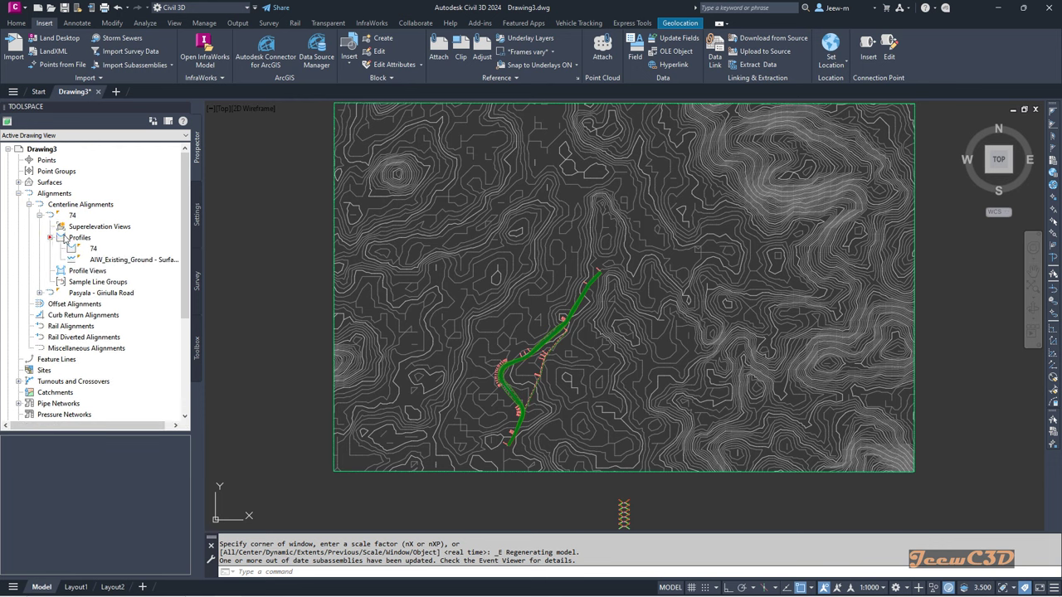
{"action": "left_click", "coordinate": [74, 216]}
{"action": "left_click", "coordinate": [79, 217]}
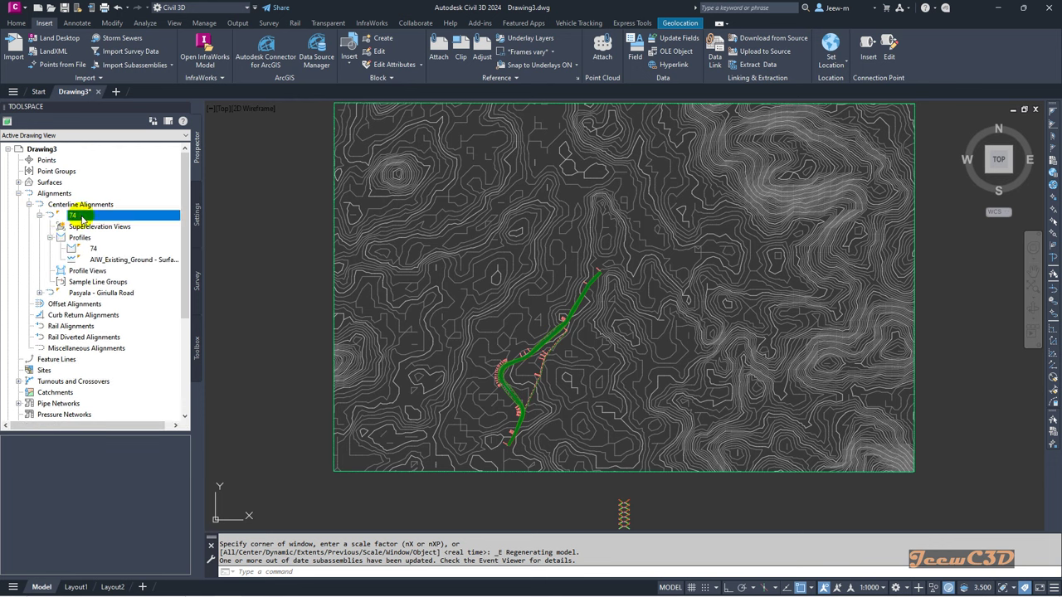
{"action": "mouse_move", "coordinate": [82, 219]}
{"action": "left_click", "coordinate": [98, 260]}
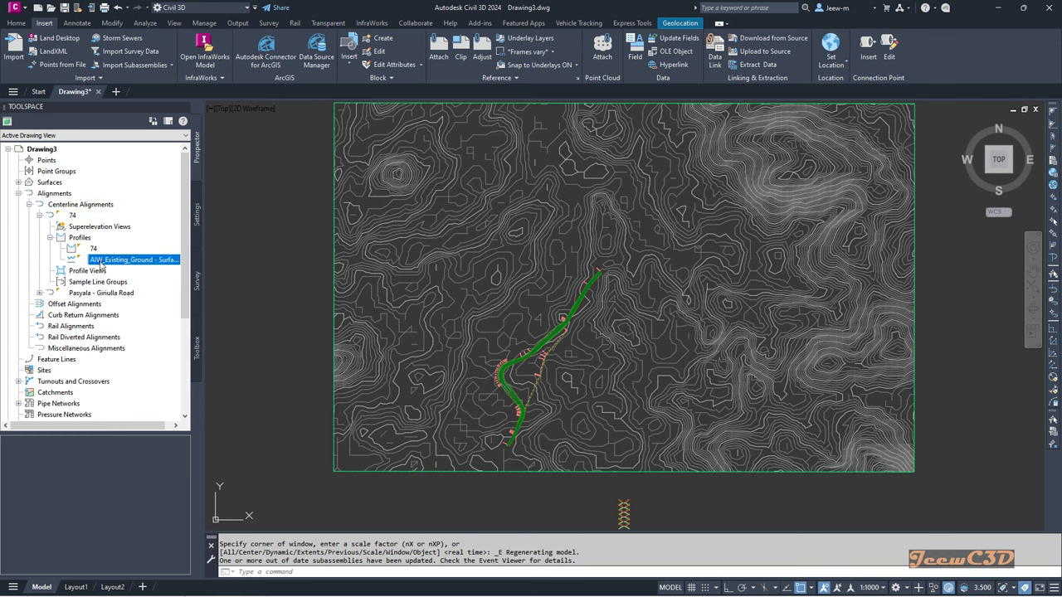
{"action": "left_click", "coordinate": [134, 263]}
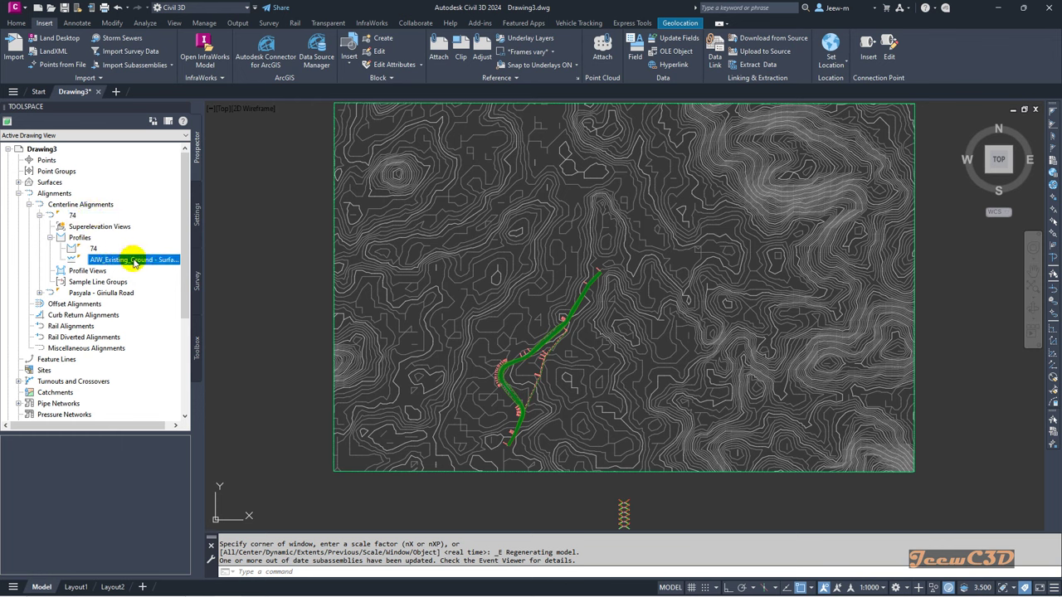
{"action": "right_click", "coordinate": [133, 263]}
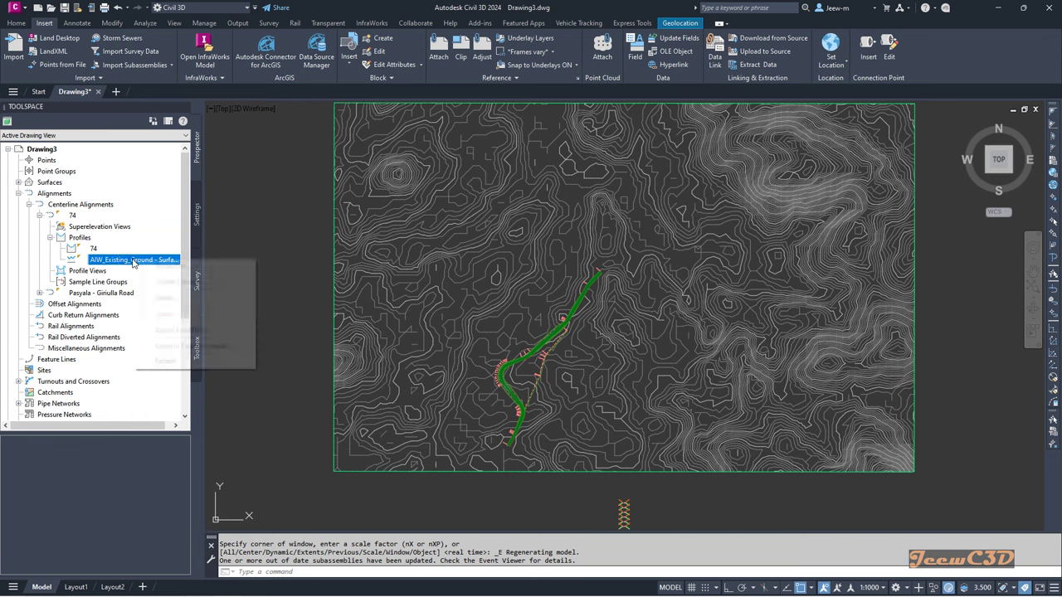
{"action": "left_click", "coordinate": [160, 299]}
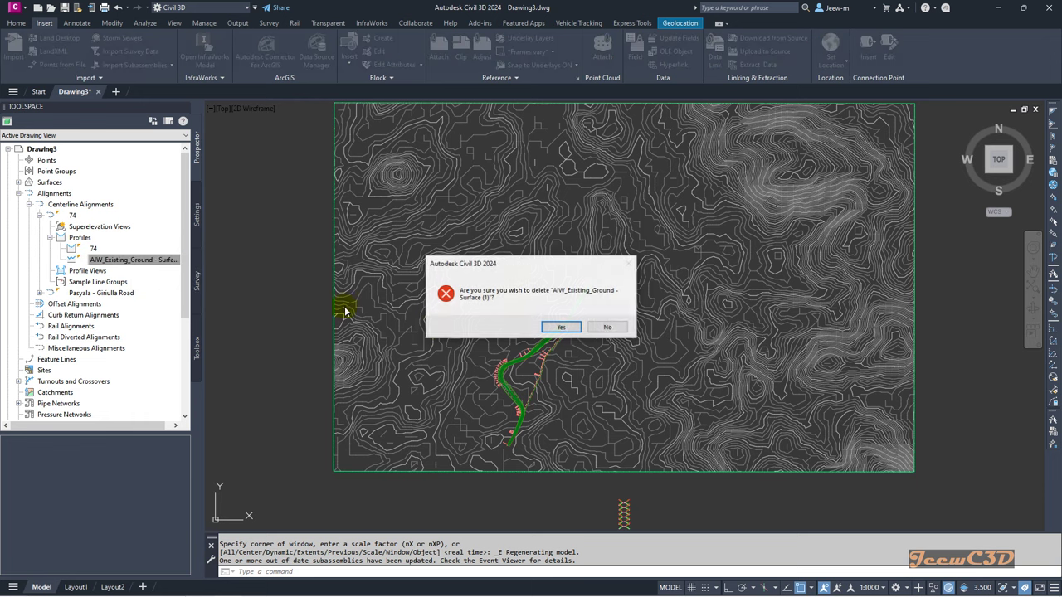
{"action": "left_click", "coordinate": [539, 329]}
{"action": "left_click", "coordinate": [98, 250]}
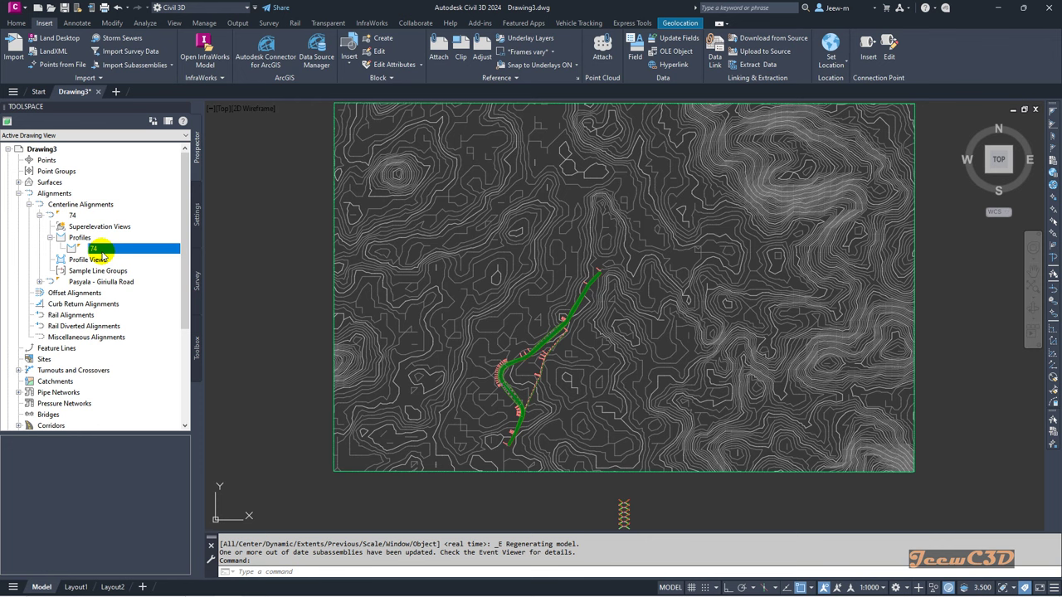
Start an export to Civil View for 3ds Max that includes only centerline alignment 74, excluding corridors, surfaces and the Pasyala - Giriulla Road alignment.
{"action": "left_click", "coordinate": [238, 23]}
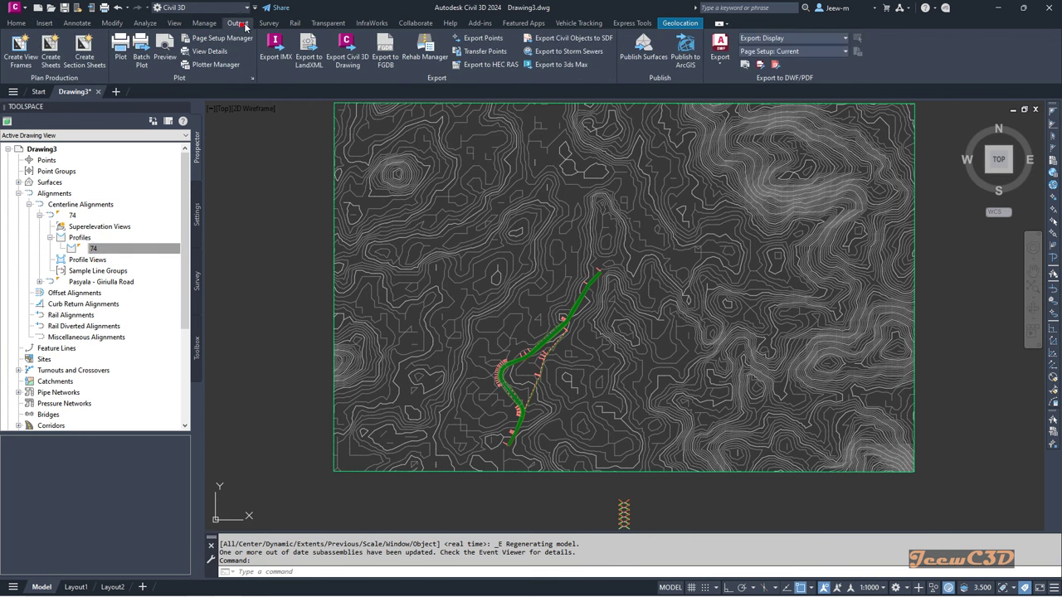
{"action": "left_click", "coordinate": [561, 65]}
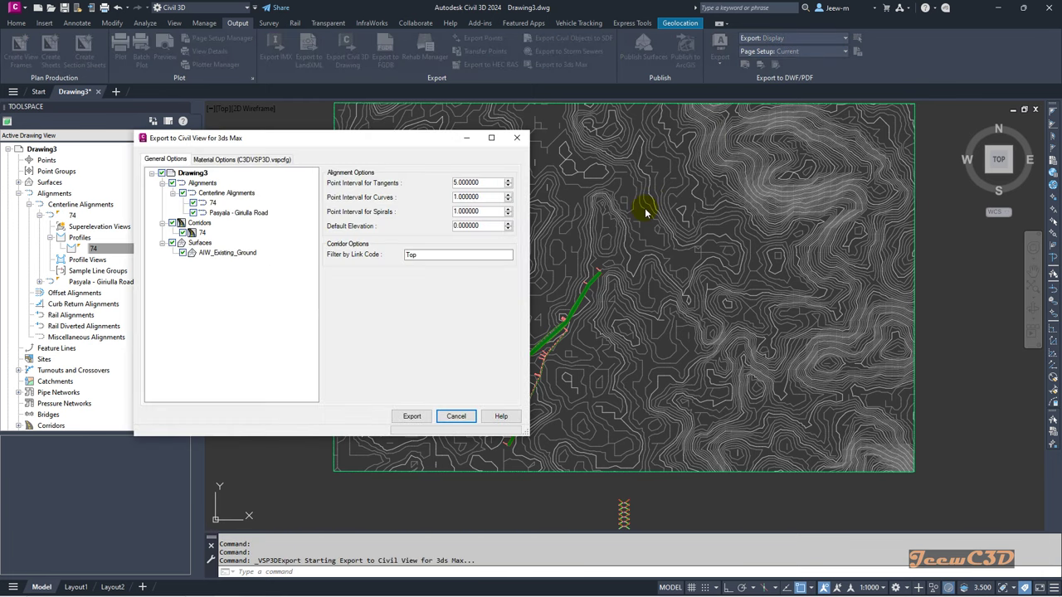
{"action": "left_click_drag", "start_coordinate": [406, 146], "coordinate": [643, 146]}
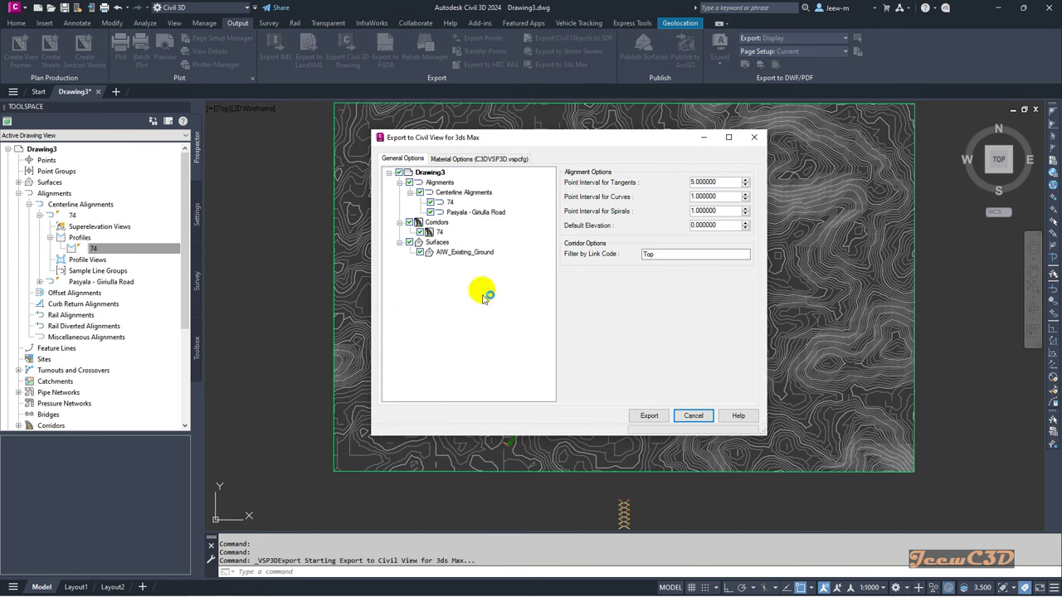
{"action": "left_click", "coordinate": [410, 223]}
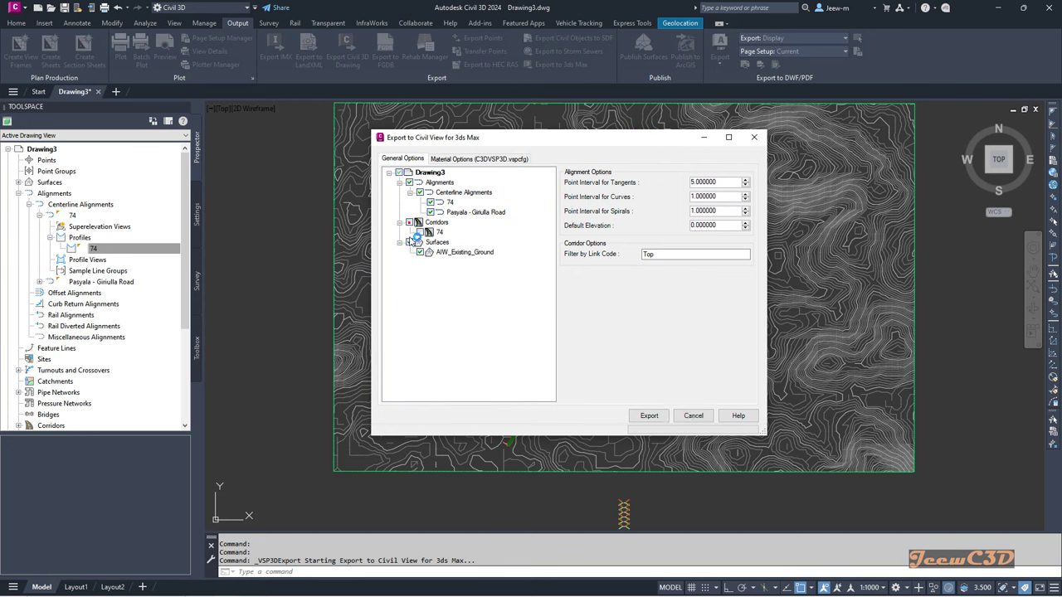
{"action": "left_click", "coordinate": [409, 242]}
{"action": "left_click", "coordinate": [431, 212]}
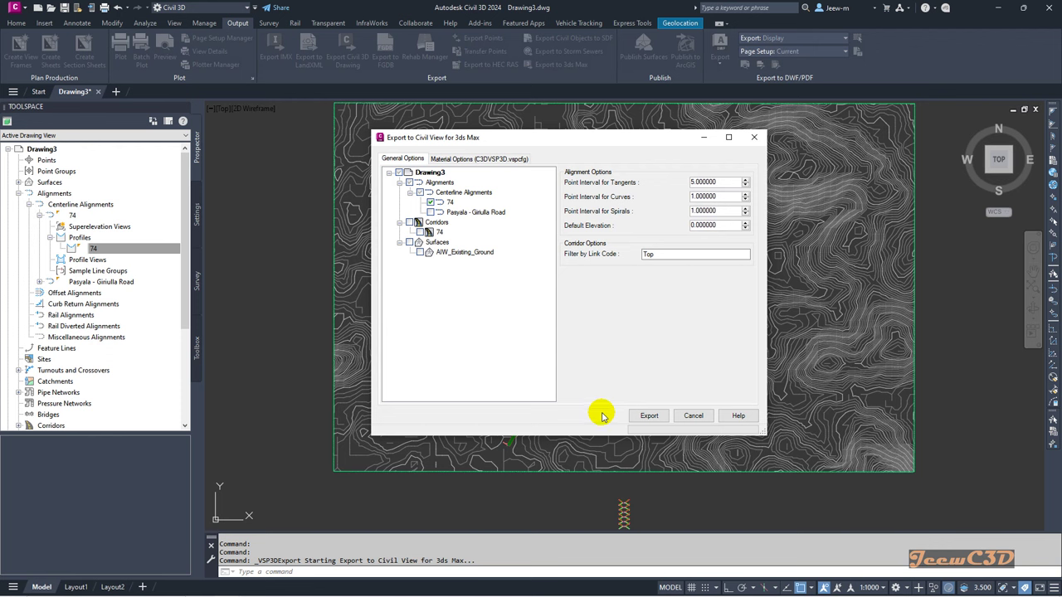
Export the alignment as Infraworks Simulation.vsp3d in the Infraworks Simulation folder and close the export dialog.
{"action": "left_click", "coordinate": [650, 416]}
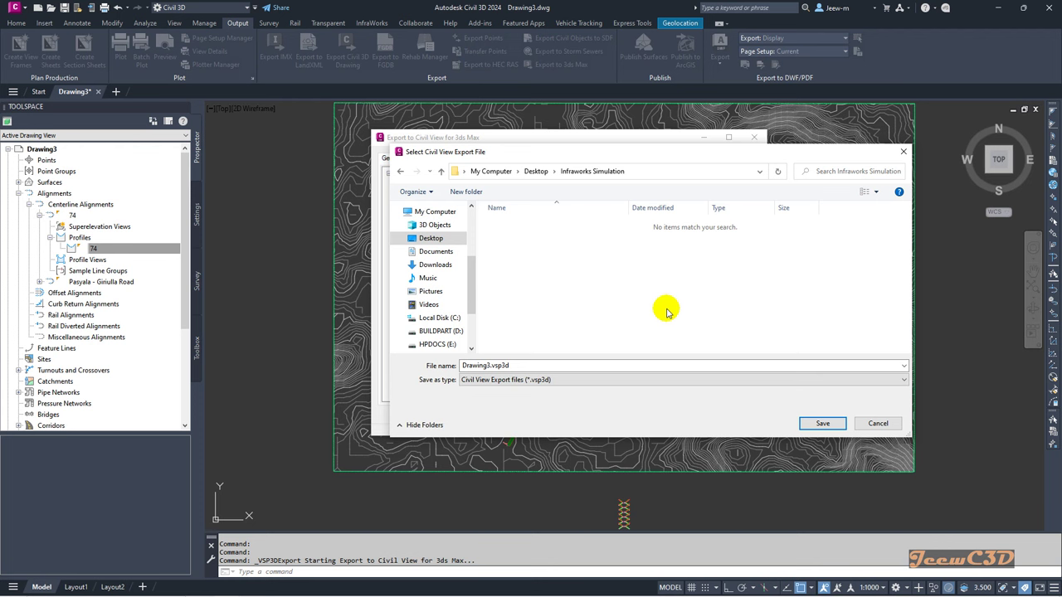
{"action": "left_click", "coordinate": [489, 366]}
{"action": "left_click", "coordinate": [489, 366]}
{"action": "left_click_drag", "start_coordinate": [494, 371], "coordinate": [442, 373]}
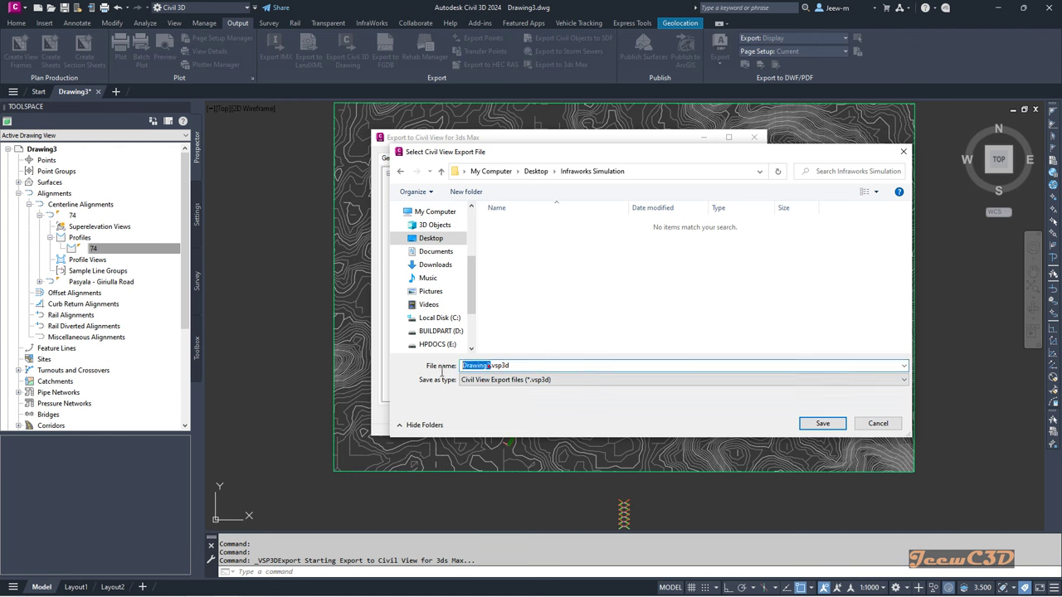
{"action": "type", "text": "Infraworks Simulation"}
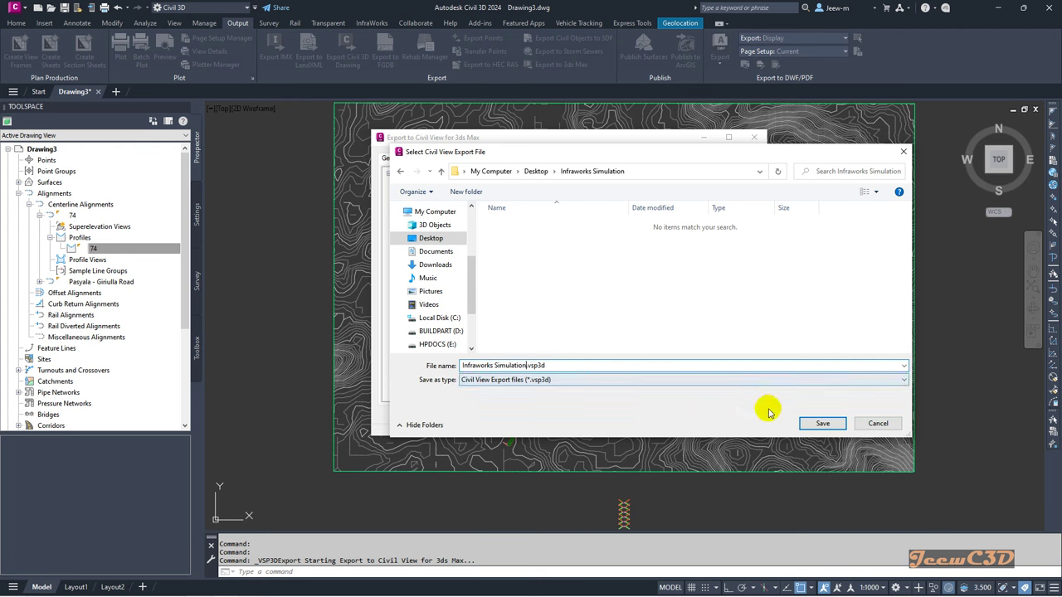
{"action": "left_click", "coordinate": [819, 424]}
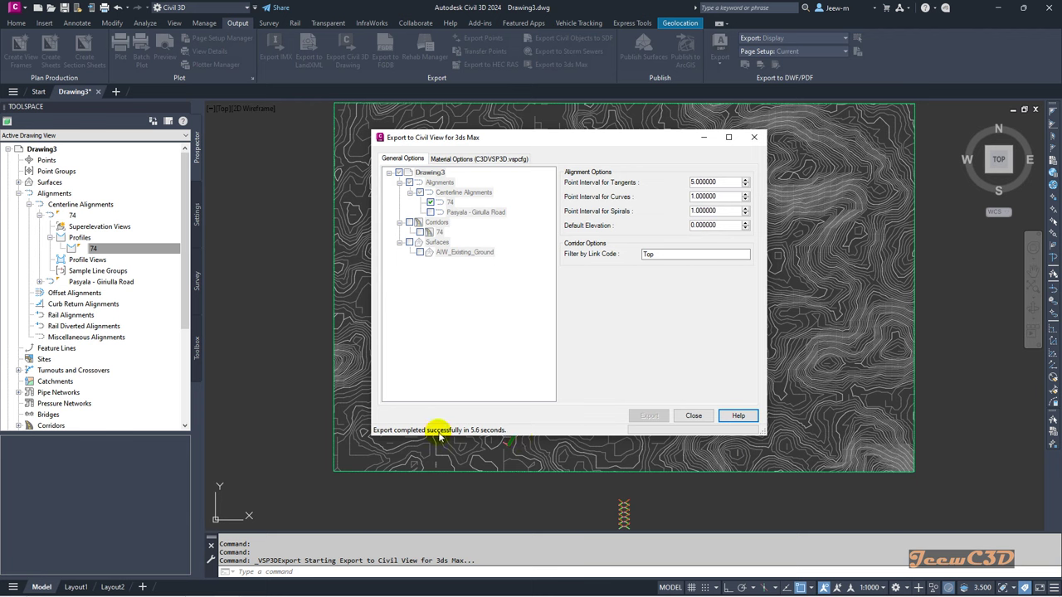
{"action": "left_click", "coordinate": [687, 415]}
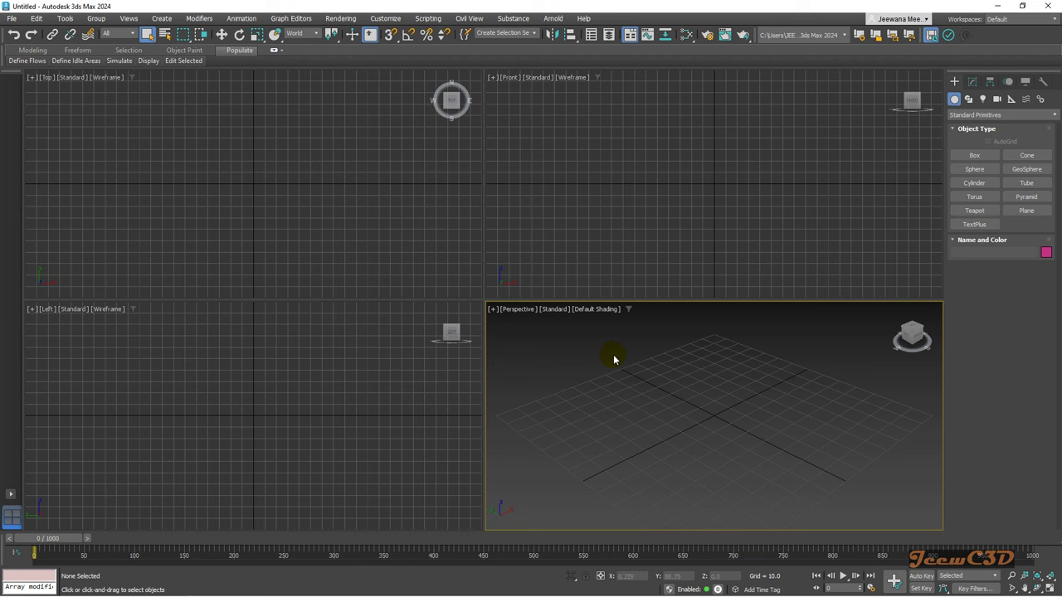
In 3ds Max, start a Civil View geometry import of a Civil 3D file and load Infraworks Simulation.vsp3d.
{"action": "left_click", "coordinate": [479, 20]}
{"action": "mouse_move", "coordinate": [507, 52]}
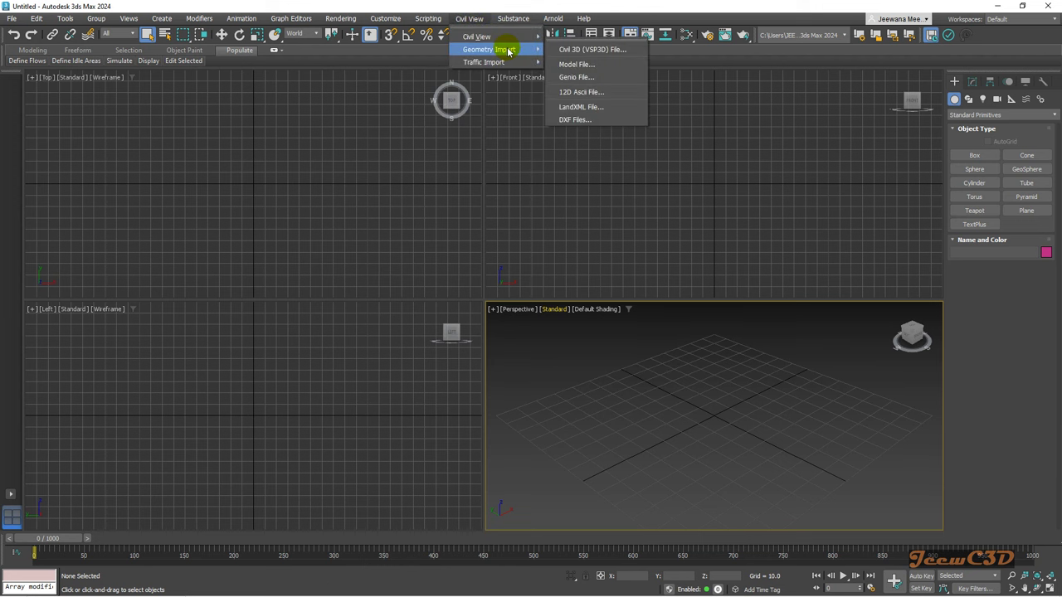
{"action": "left_click", "coordinate": [609, 53]}
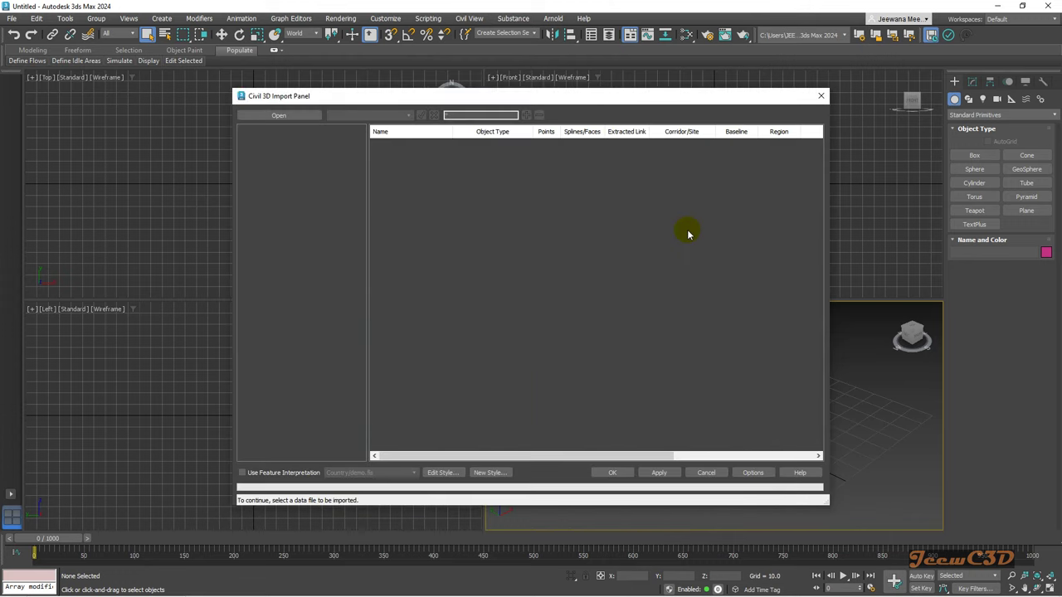
{"action": "left_click", "coordinate": [288, 116]}
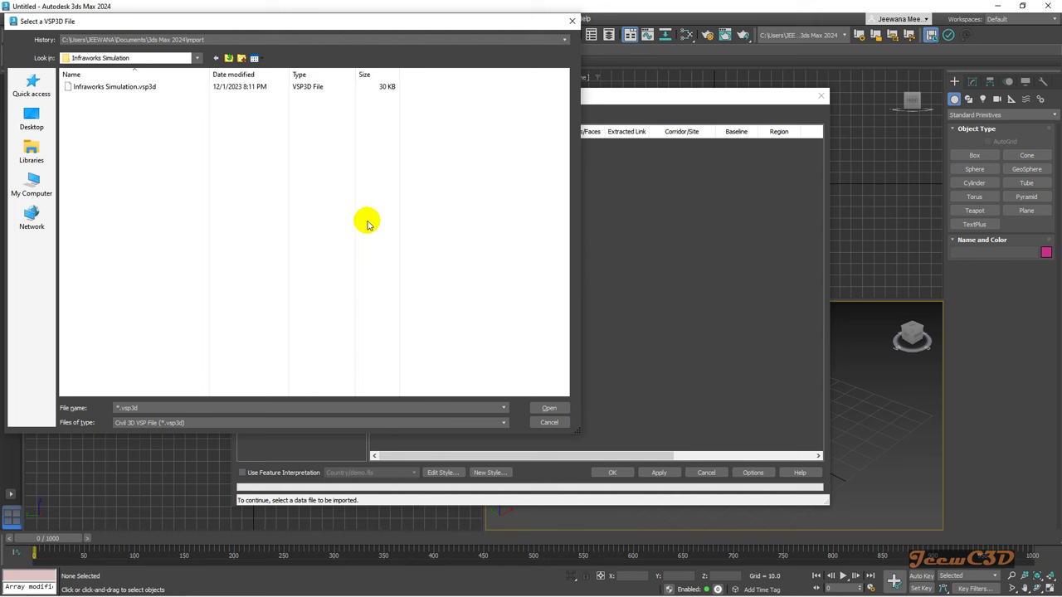
{"action": "left_click", "coordinate": [130, 88]}
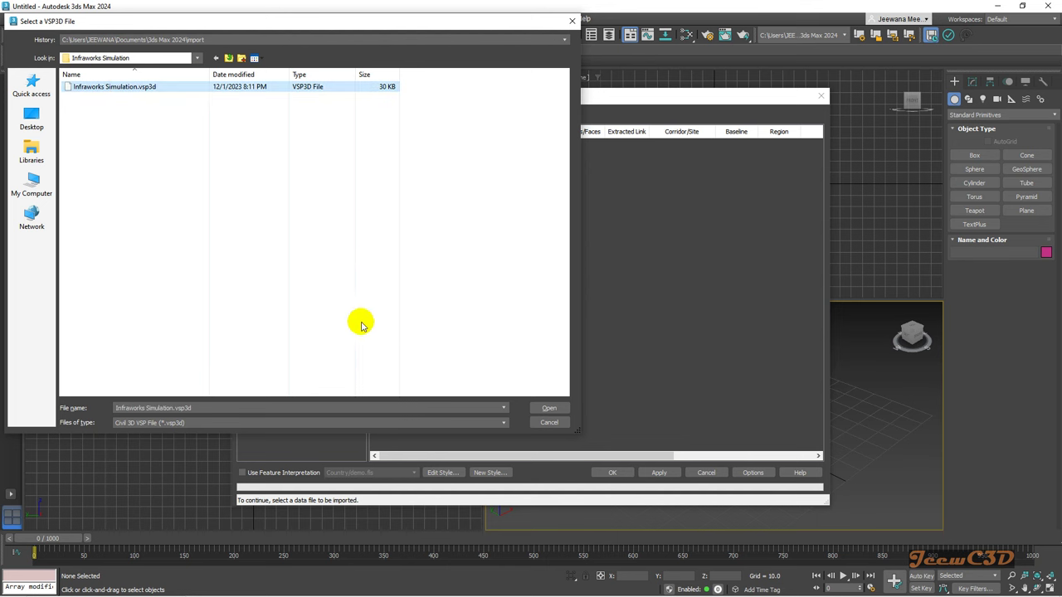
{"action": "left_click", "coordinate": [544, 408]}
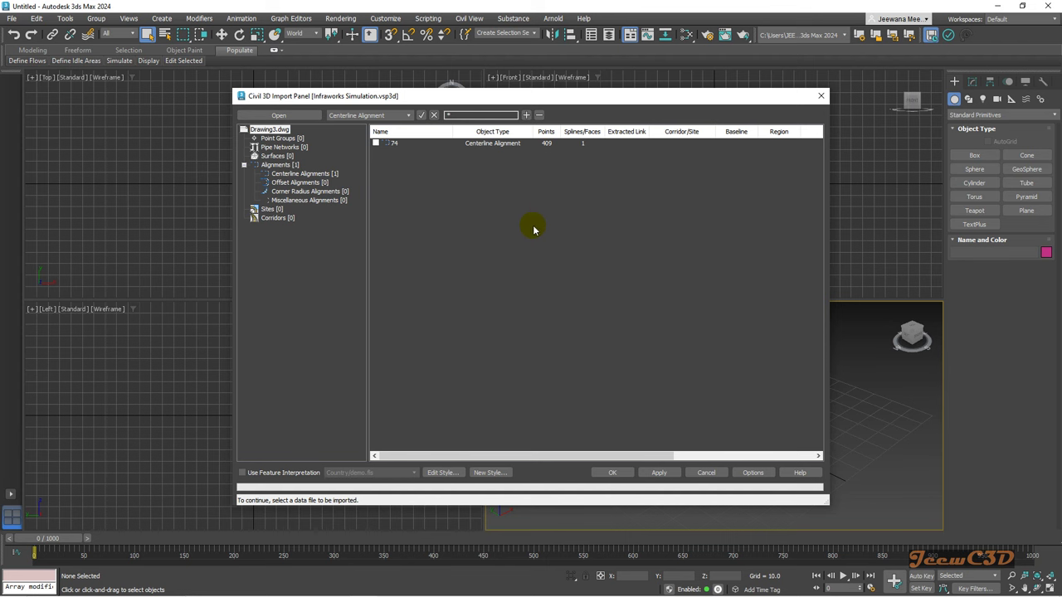
Import centerline alignment 74, adopting the suggested Global Import Shift and proceeding without Feature Interpretation.
{"action": "left_click", "coordinate": [306, 174]}
{"action": "left_click", "coordinate": [306, 174]}
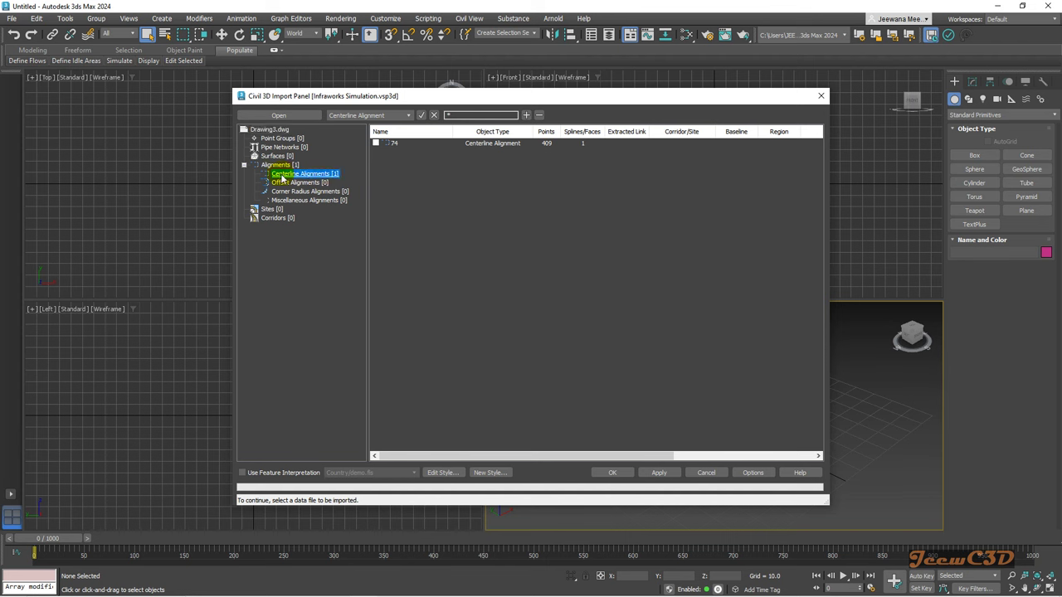
{"action": "left_click", "coordinate": [375, 145]}
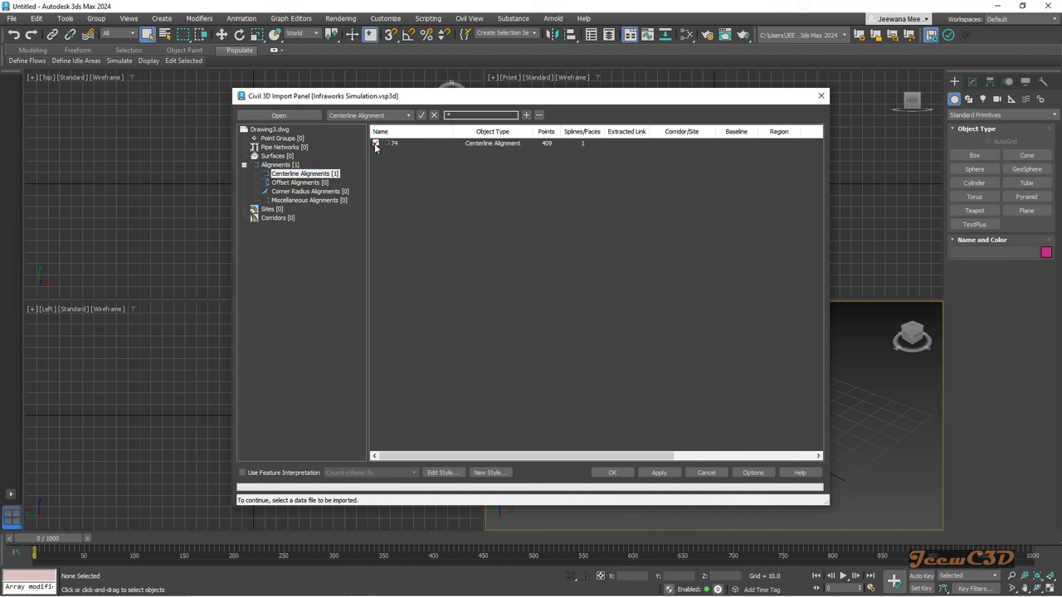
{"action": "left_click", "coordinate": [612, 473]}
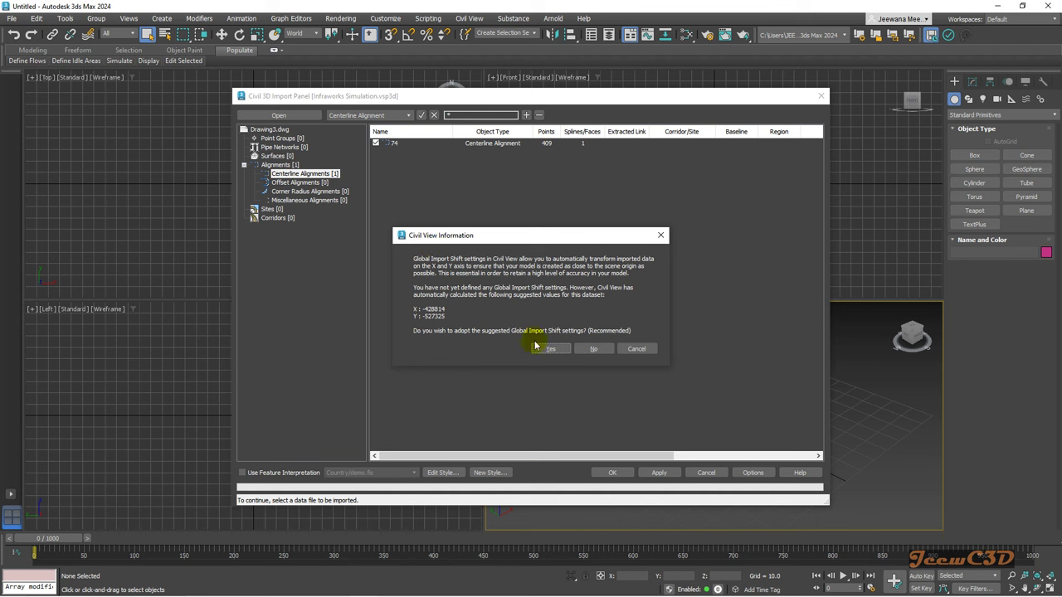
{"action": "left_click", "coordinate": [548, 349]}
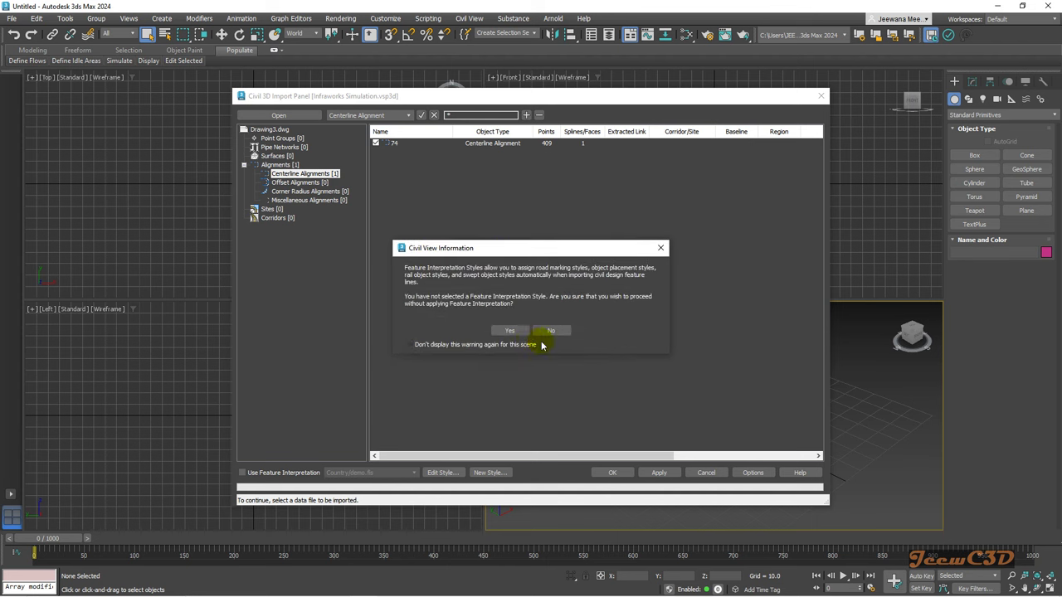
{"action": "left_click", "coordinate": [510, 331]}
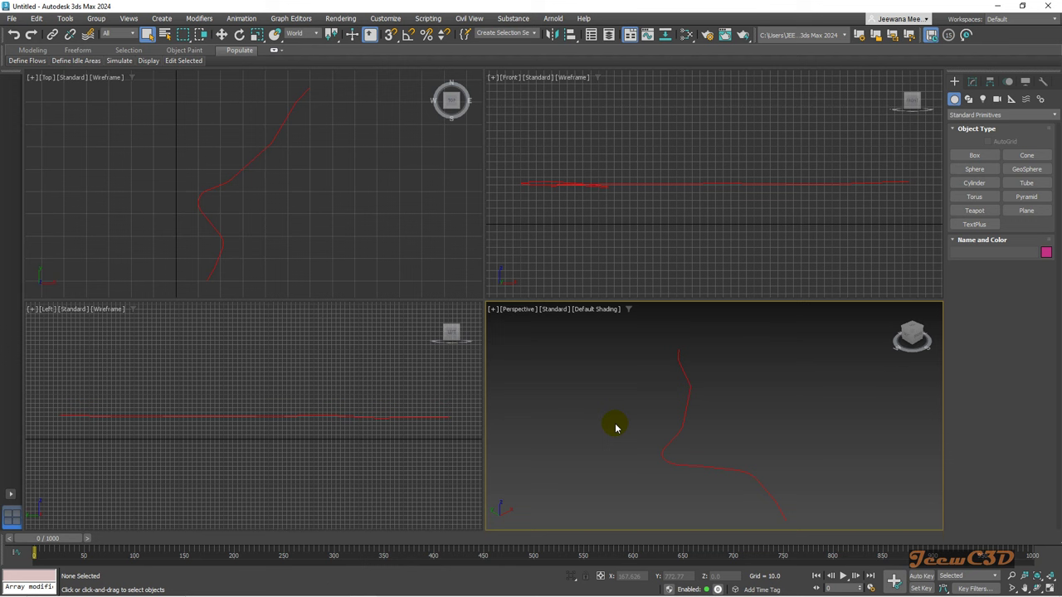
Open the Object Placement Style Editor and assign the imported centerline alignment as the parent shape.
{"action": "left_click", "coordinate": [470, 19]}
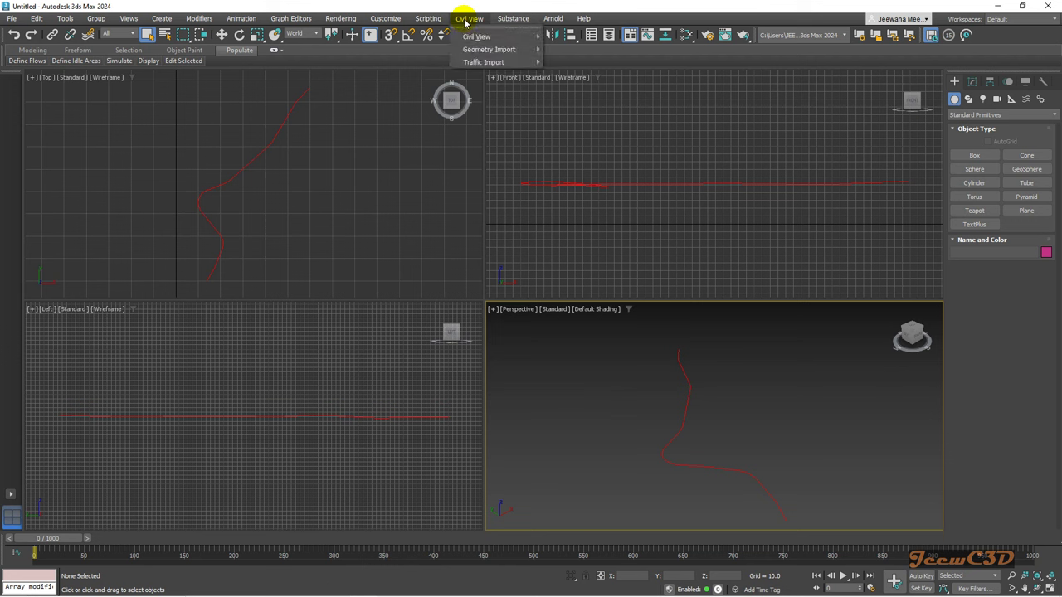
{"action": "mouse_move", "coordinate": [478, 38]}
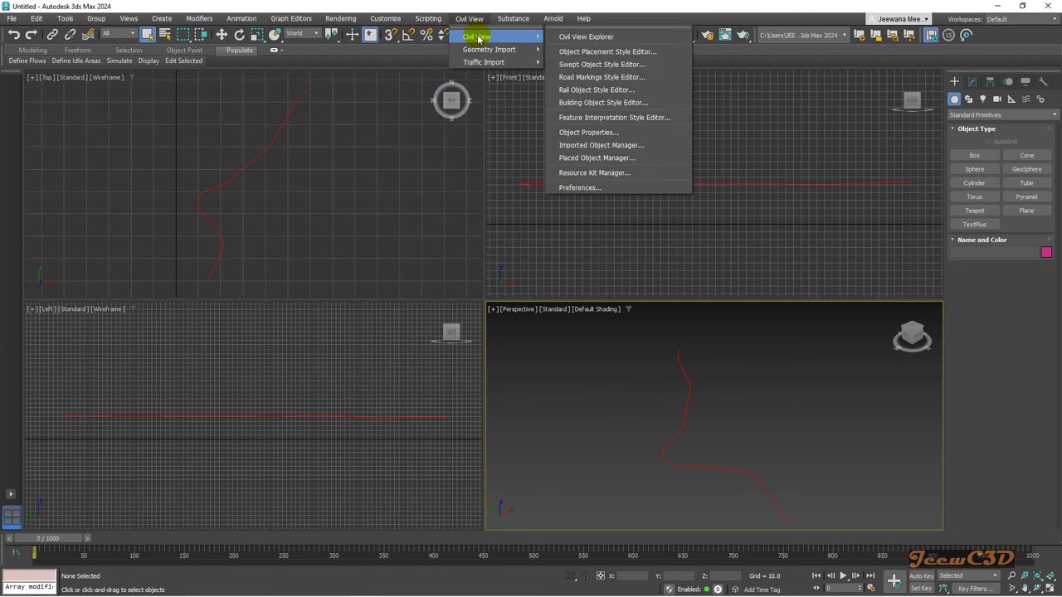
{"action": "left_click", "coordinate": [615, 57]}
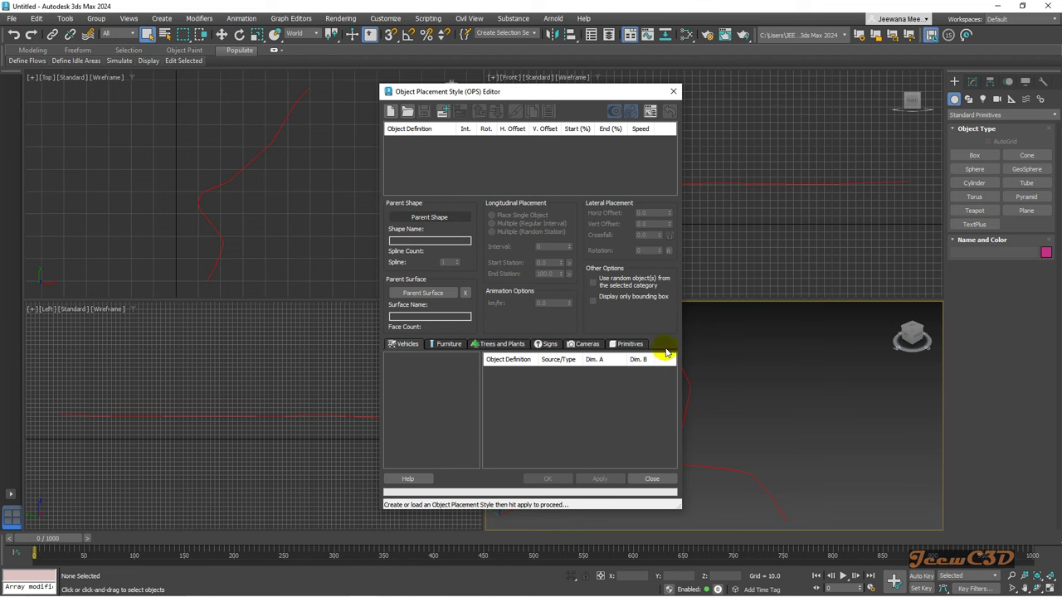
{"action": "left_click", "coordinate": [768, 492]}
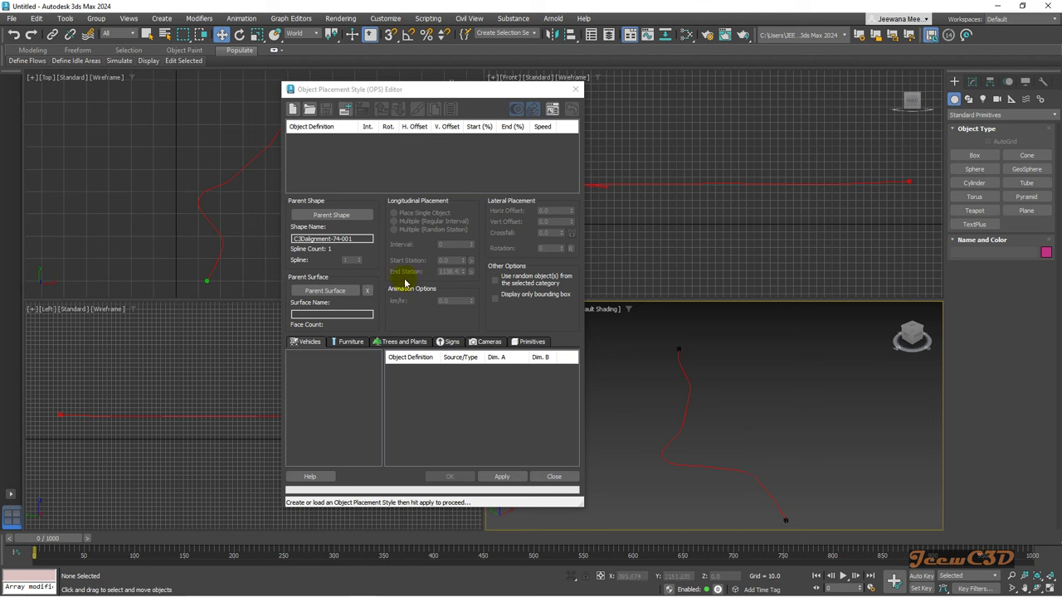
Add a vehicle entry to the placement style with multiple random stations and a speed of 40 km/hr.
{"action": "left_click", "coordinate": [346, 113]}
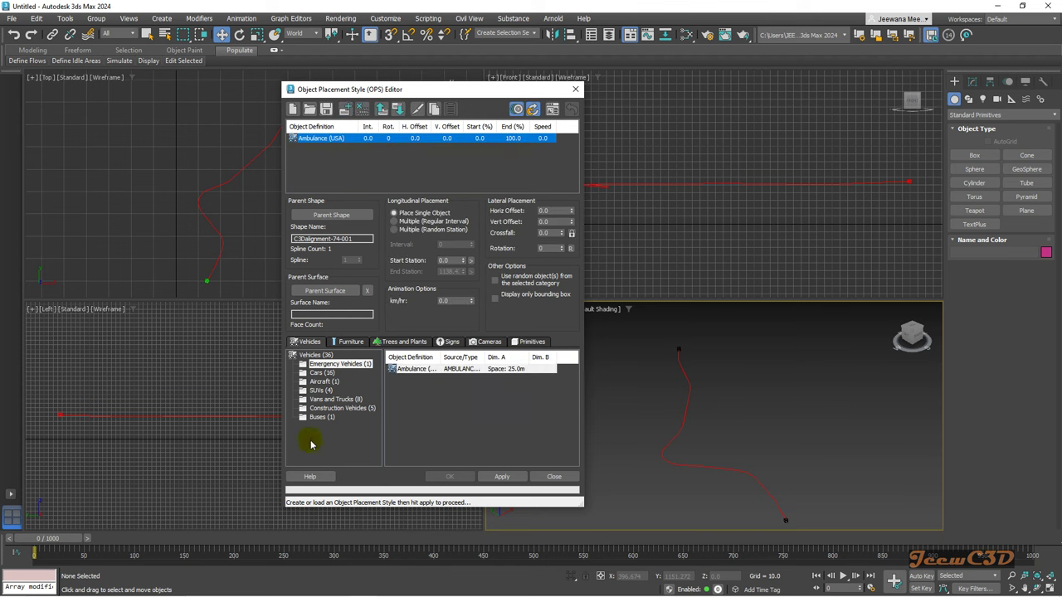
{"action": "left_click", "coordinate": [322, 355]}
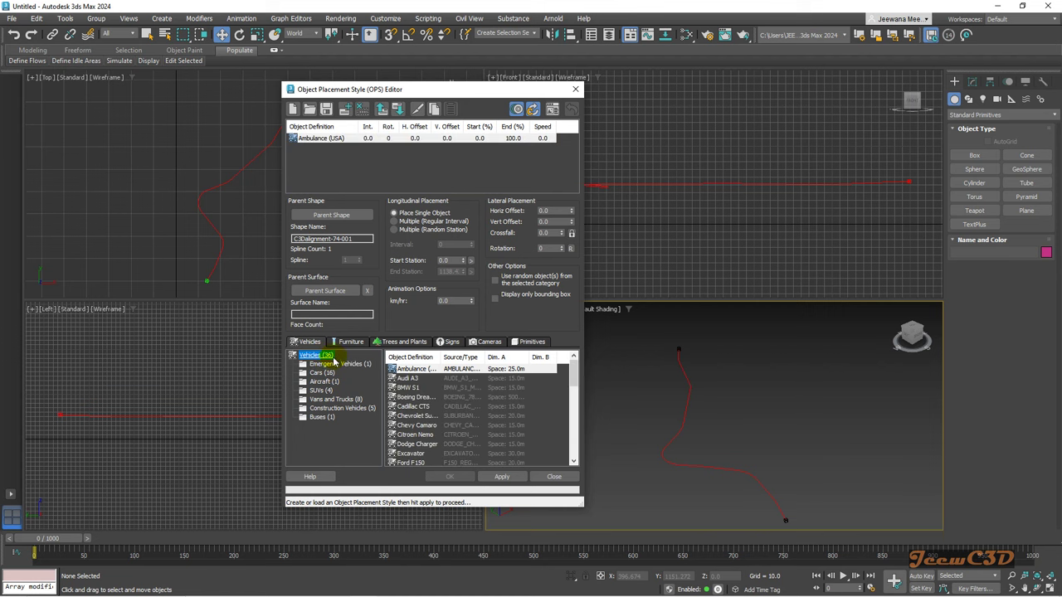
{"action": "left_click", "coordinate": [395, 230]}
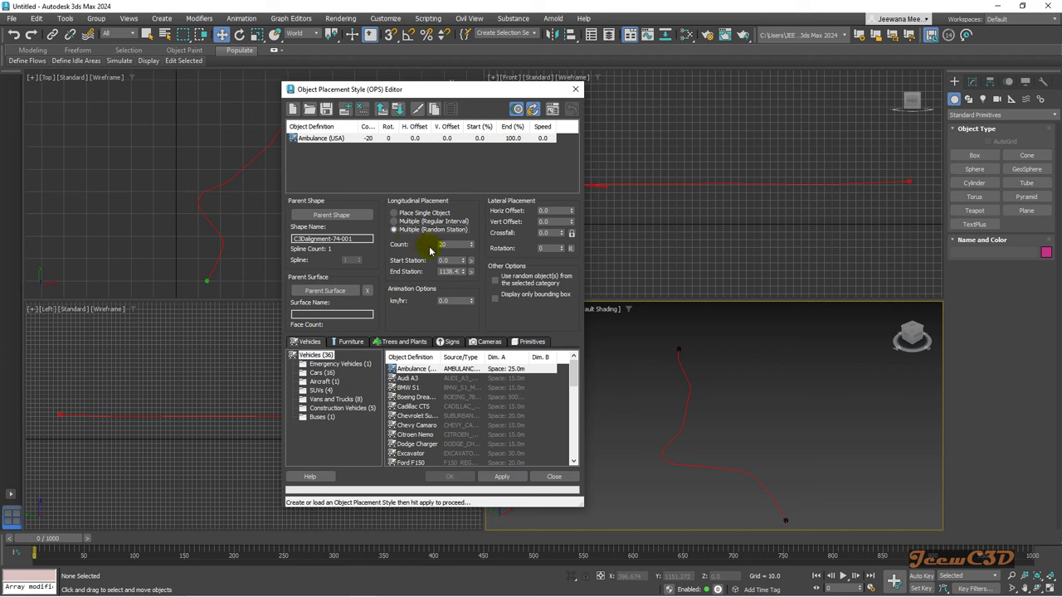
{"action": "left_click", "coordinate": [456, 300]}
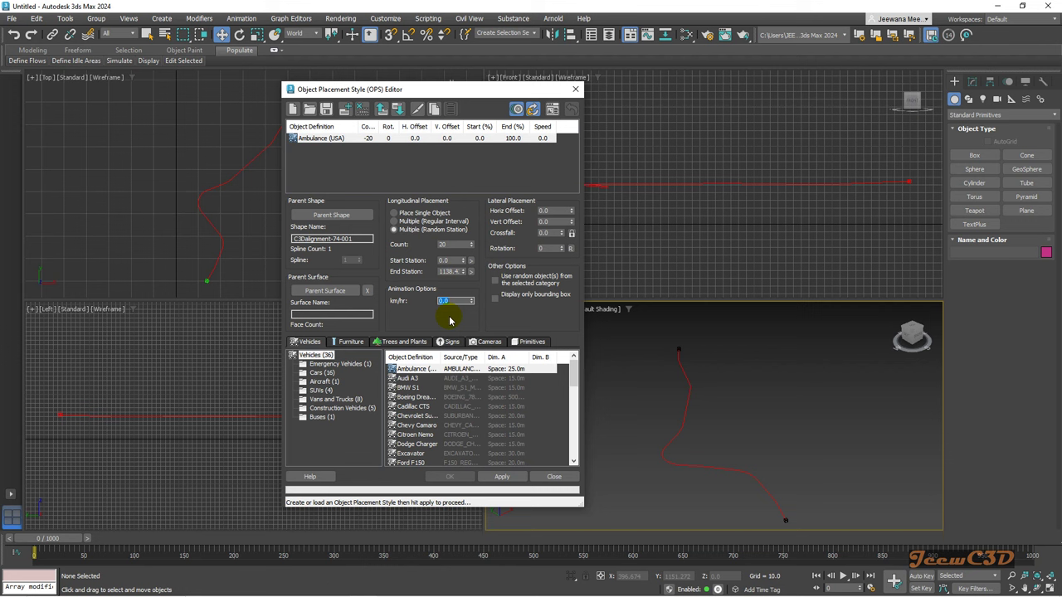
{"action": "type", "text": "40"}
{"action": "left_click", "coordinate": [751, 458]}
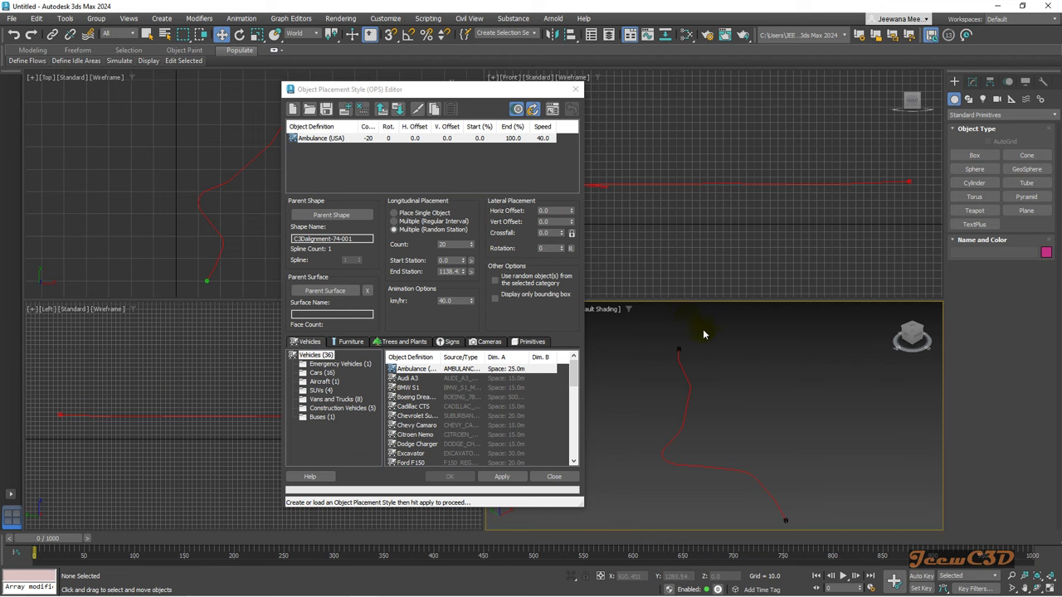
Set the vehicle entry's horizontal offset to -2 and enable random objects from the selected category.
{"action": "left_click_drag", "start_coordinate": [407, 90], "coordinate": [305, 88]}
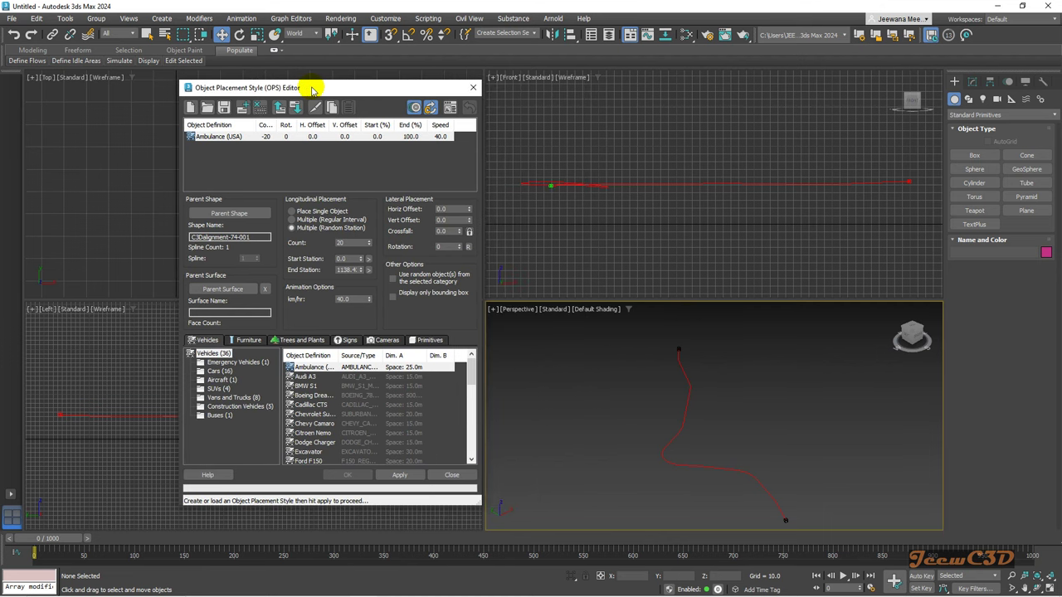
{"action": "left_click", "coordinate": [915, 330]}
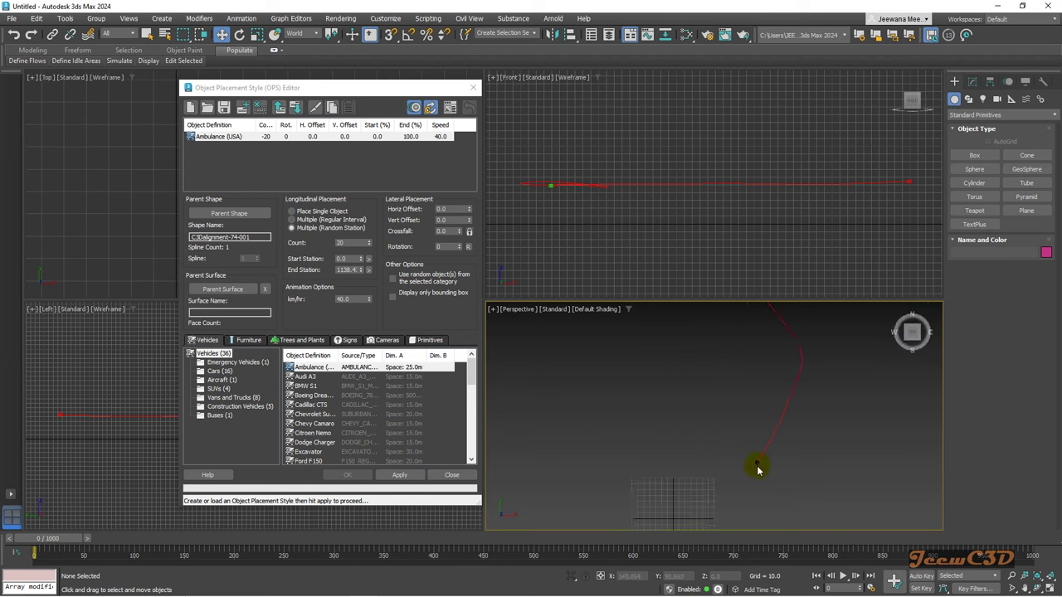
{"action": "scroll", "coordinate": [758, 469], "scroll_direction": "up", "scroll_amount": 5}
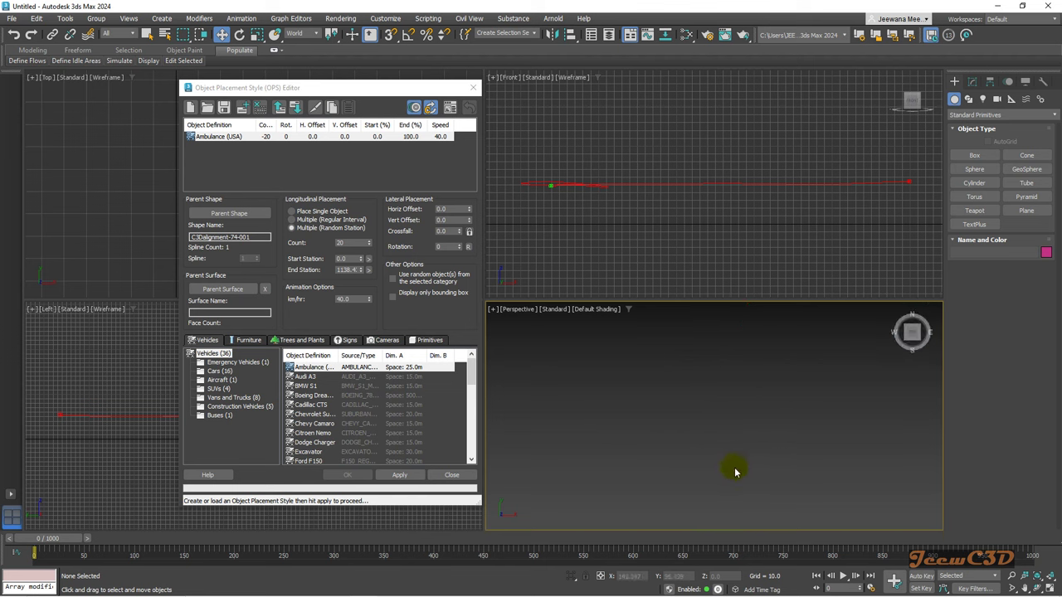
{"action": "middle_click_drag", "start_coordinate": [735, 473], "coordinate": [719, 368]}
{"action": "left_click", "coordinate": [448, 209]}
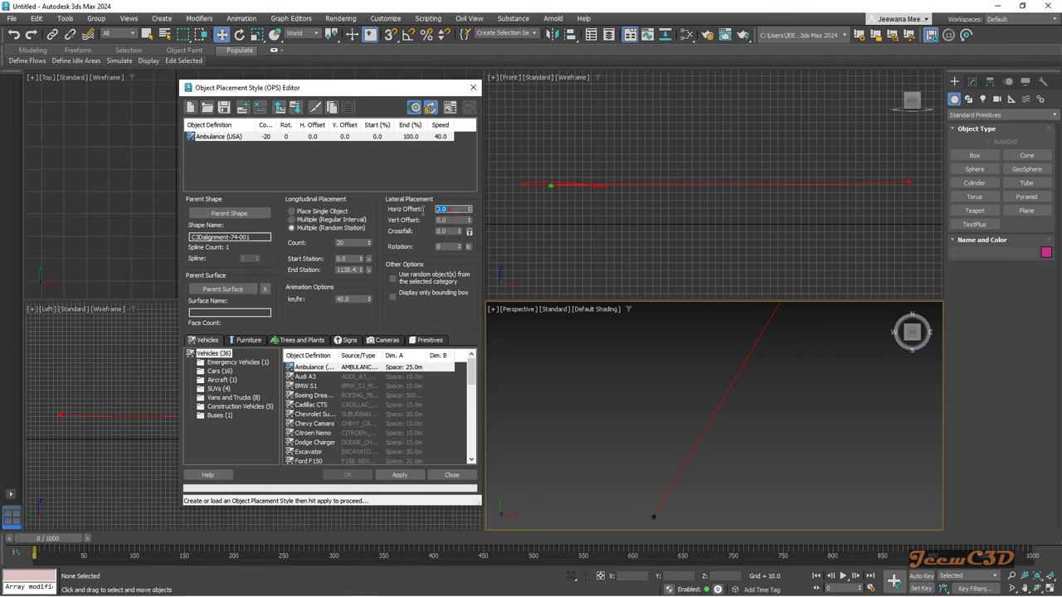
{"action": "type", "text": "-2"}
{"action": "left_click", "coordinate": [446, 249]}
{"action": "left_click", "coordinate": [392, 279]}
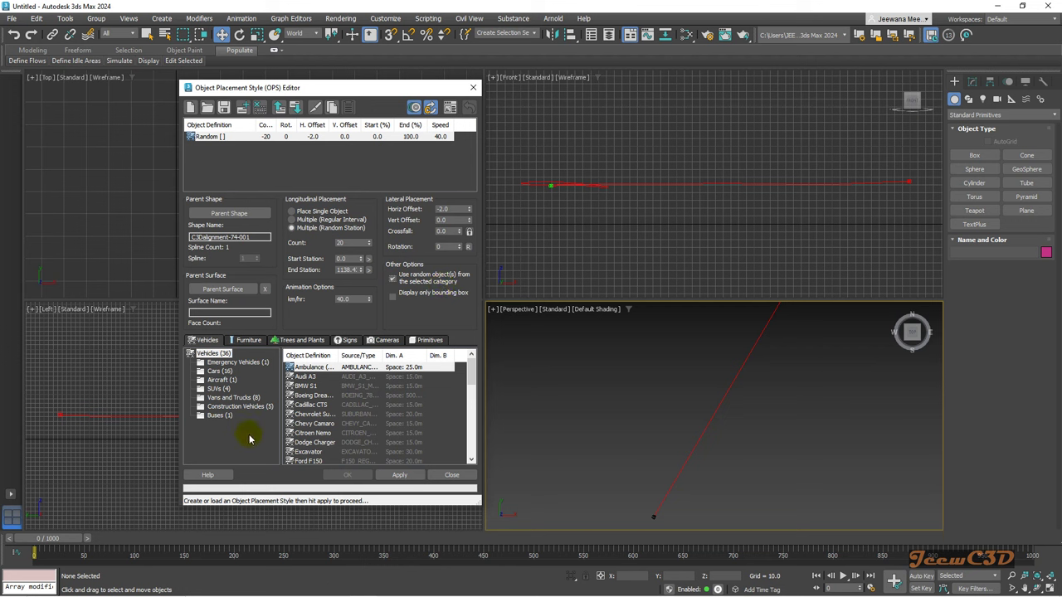
Choose the whole Vehicles category for the random objects and apply the style, extending the scene animation length as required.
{"action": "left_click", "coordinate": [220, 371]}
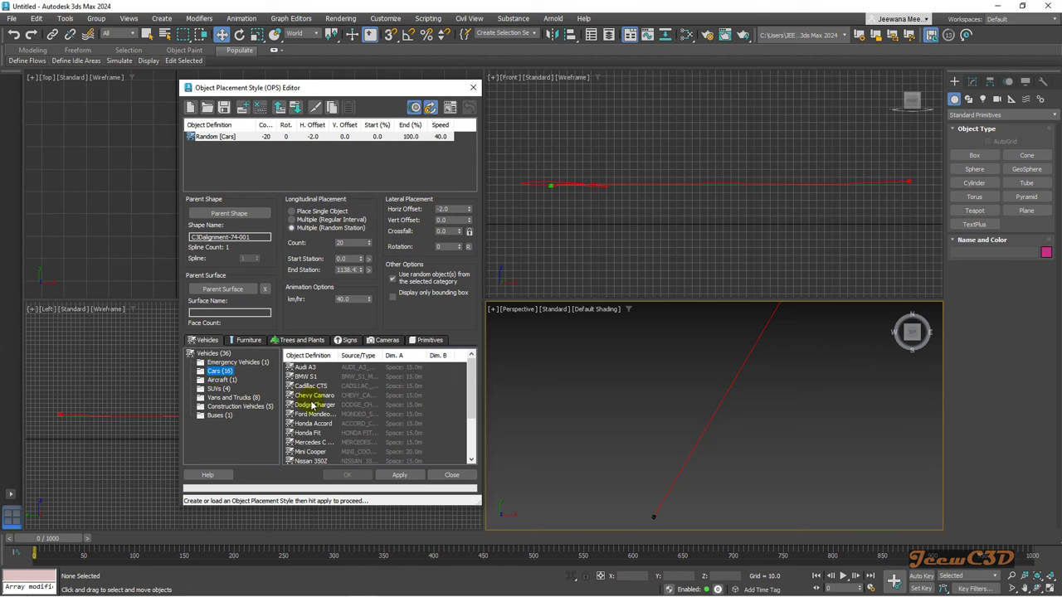
{"action": "left_click", "coordinate": [214, 354]}
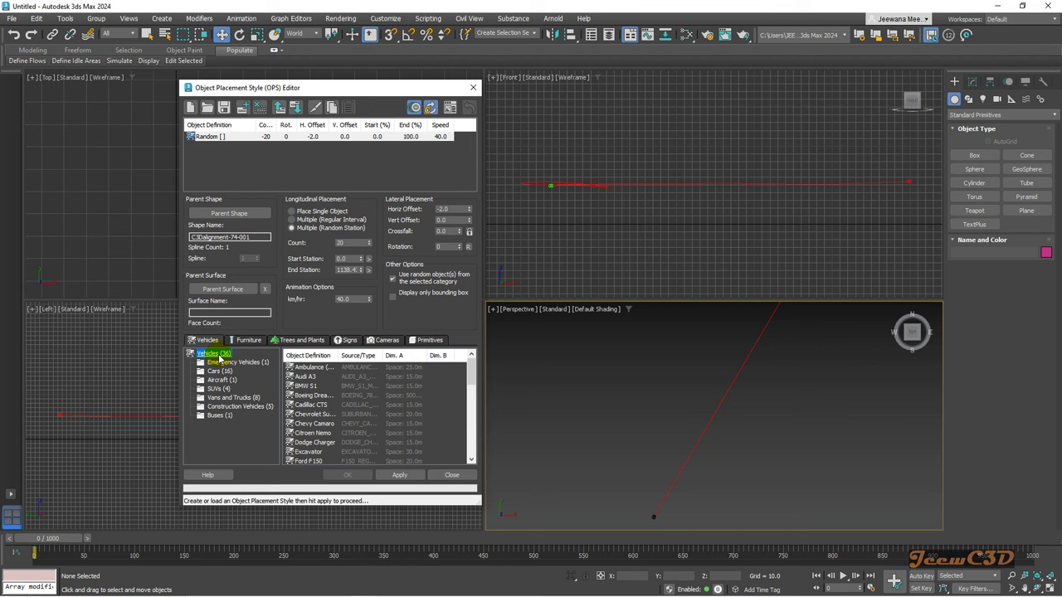
{"action": "left_click", "coordinate": [219, 371]}
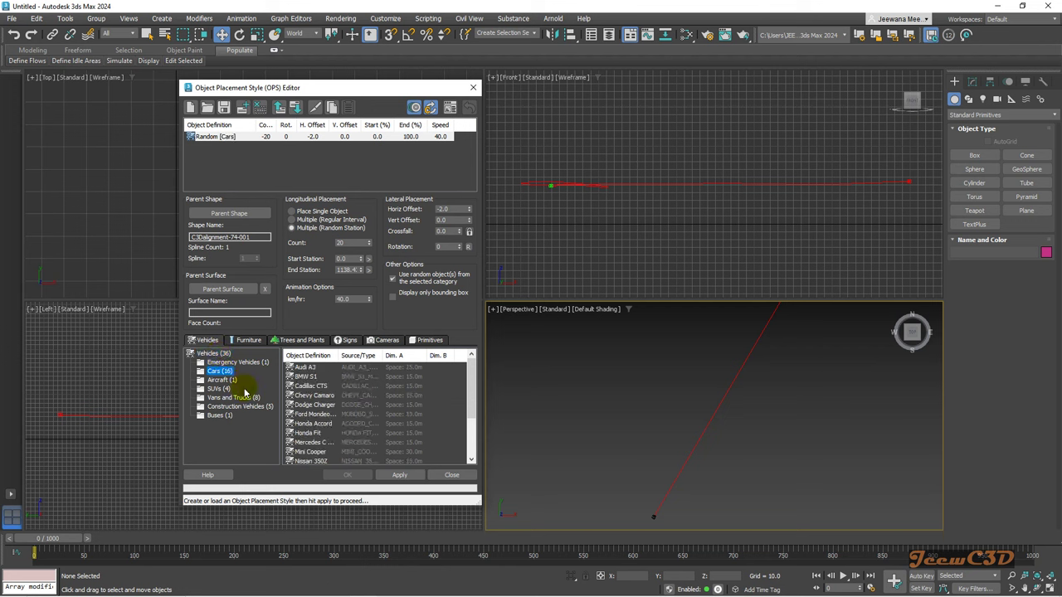
{"action": "left_click", "coordinate": [219, 355]}
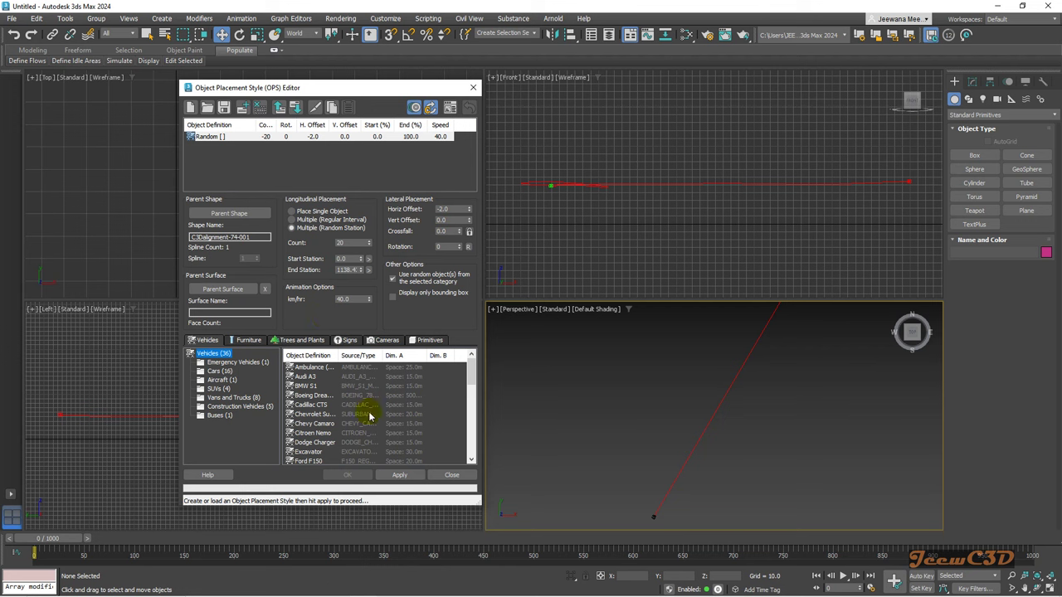
{"action": "left_click", "coordinate": [398, 475]}
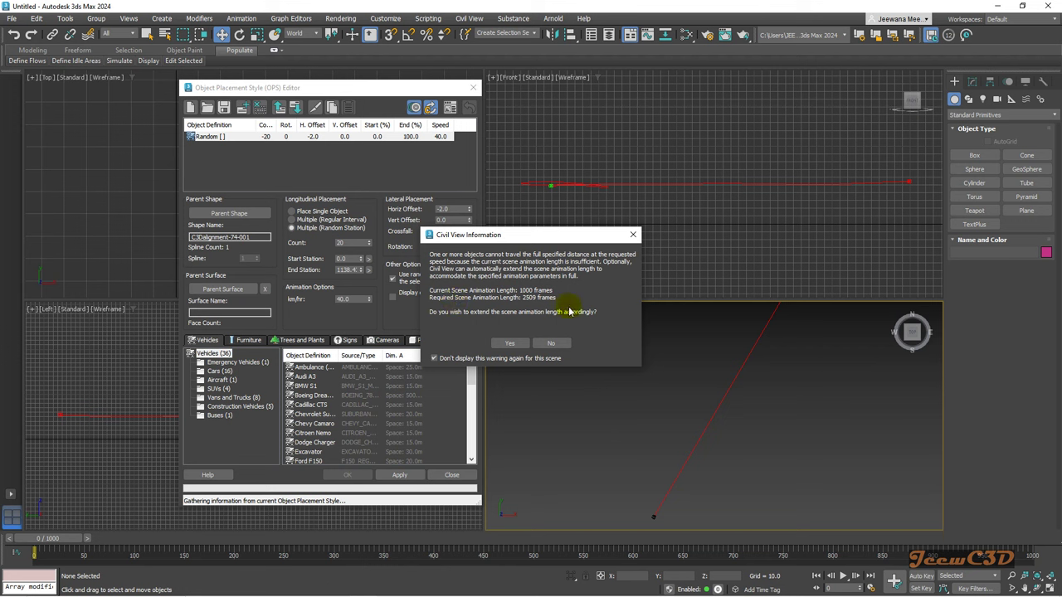
{"action": "left_click", "coordinate": [506, 345]}
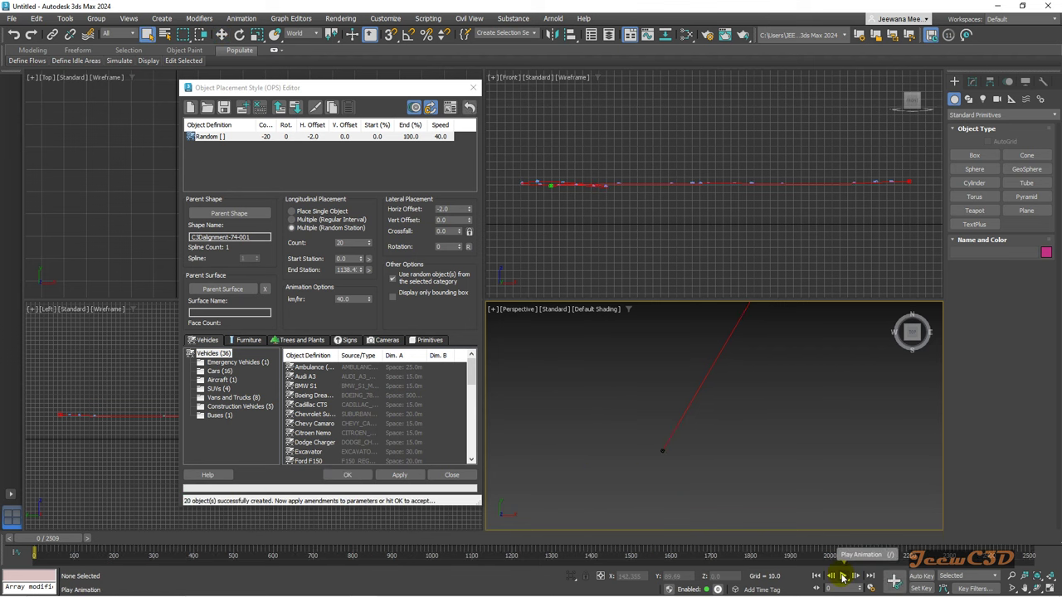
Play the animation to check the vehicles travelling along the alignment in the Perspective view, and stop it.
{"action": "left_click", "coordinate": [843, 577]}
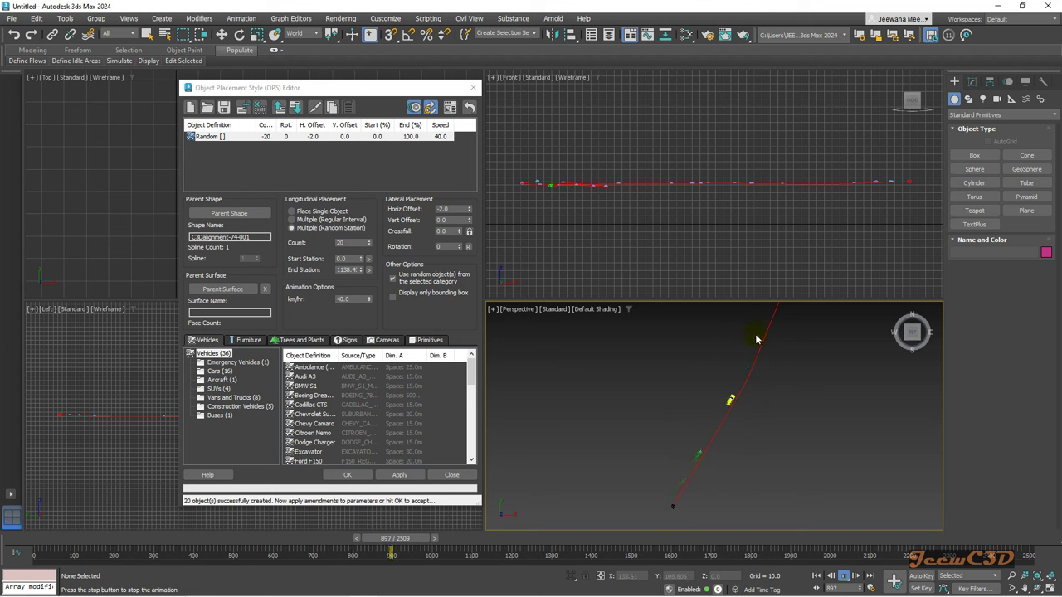
{"action": "left_click_drag", "start_coordinate": [371, 87], "coordinate": [202, 102]}
{"action": "left_click", "coordinate": [615, 163]}
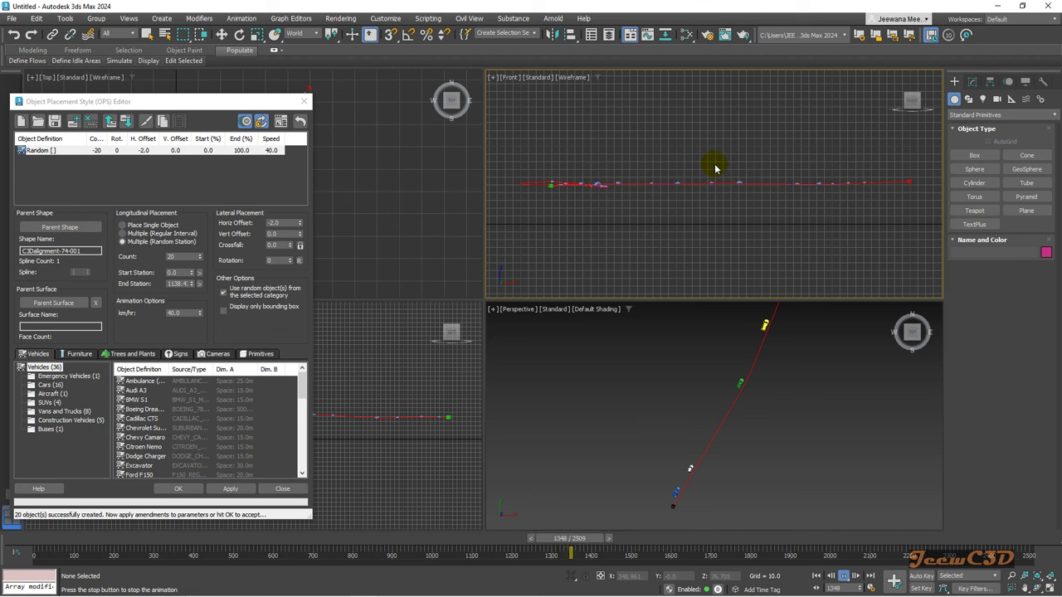
{"action": "left_click", "coordinate": [748, 321]}
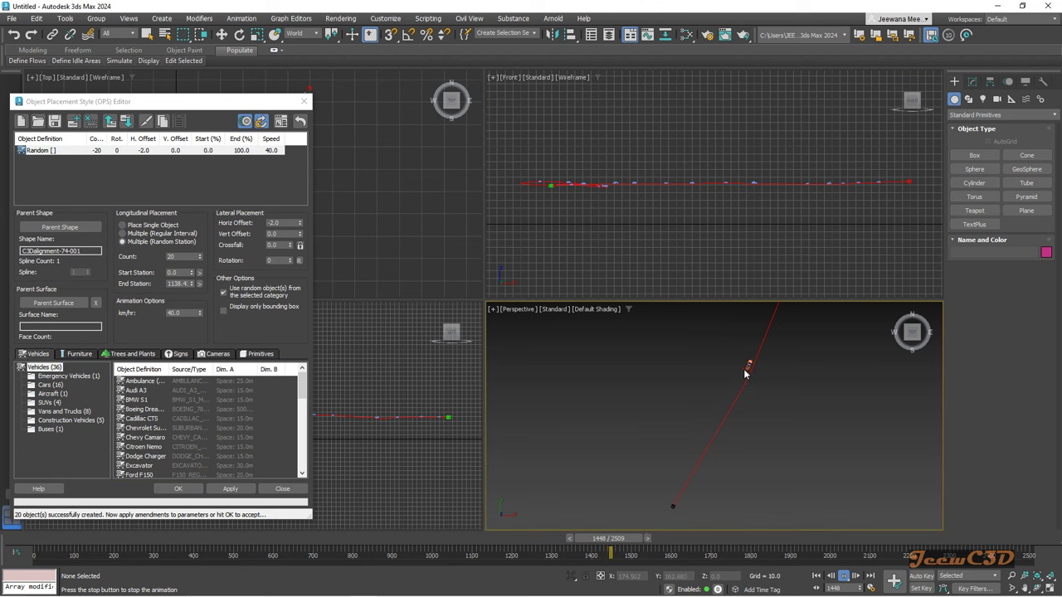
{"action": "left_click", "coordinate": [843, 576]}
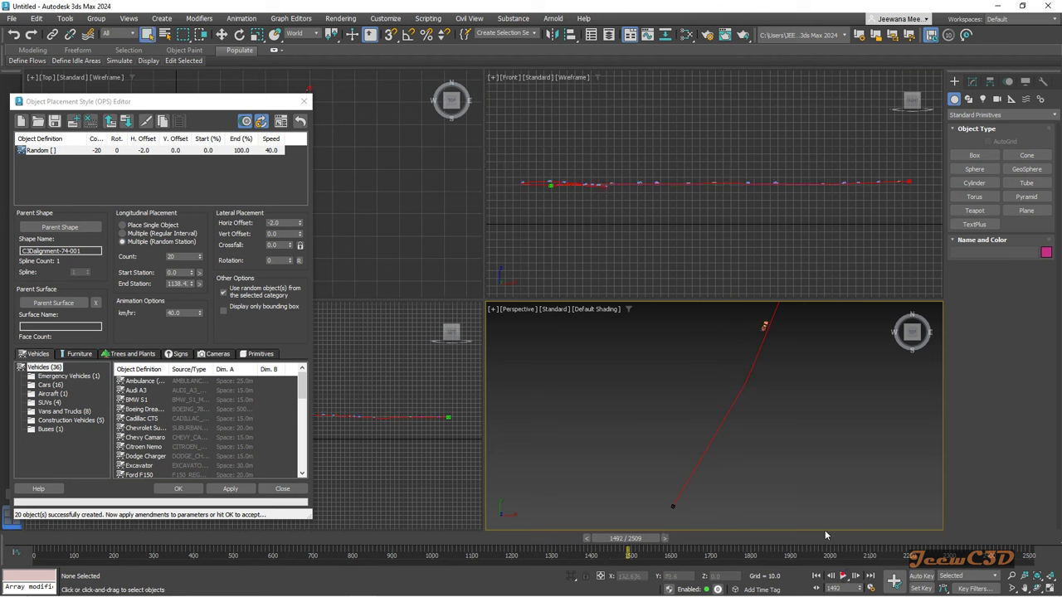
Delete the Cadillac CTS vehicle near the alignment in the Perspective view, along with its leftover axle parts.
{"action": "left_click", "coordinate": [764, 329]}
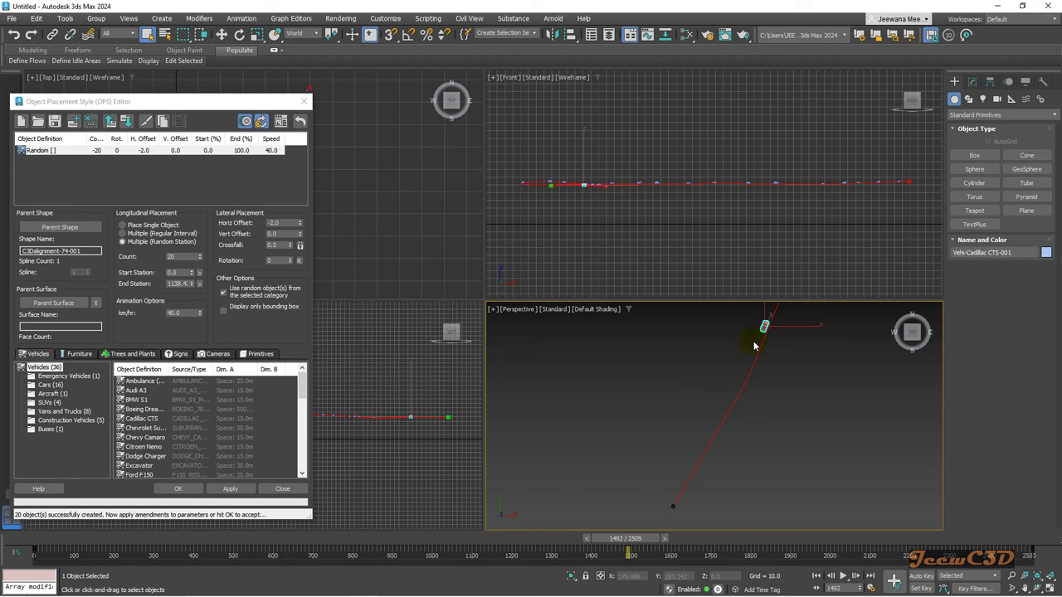
{"action": "key", "text": "Delete"}
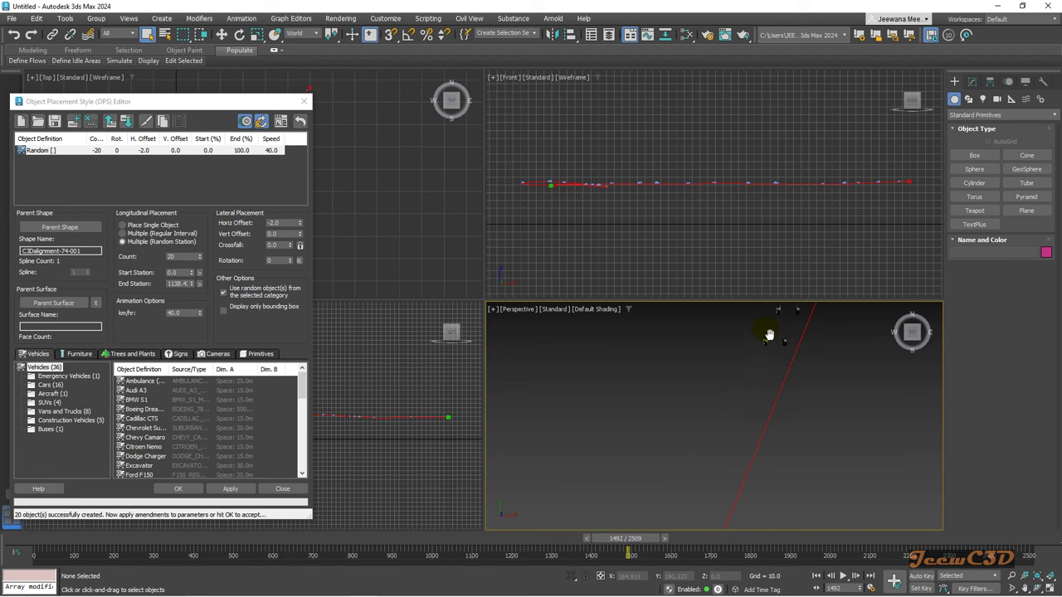
{"action": "middle_click_drag", "start_coordinate": [769, 334], "coordinate": [724, 373]}
{"action": "left_click", "coordinate": [737, 387]}
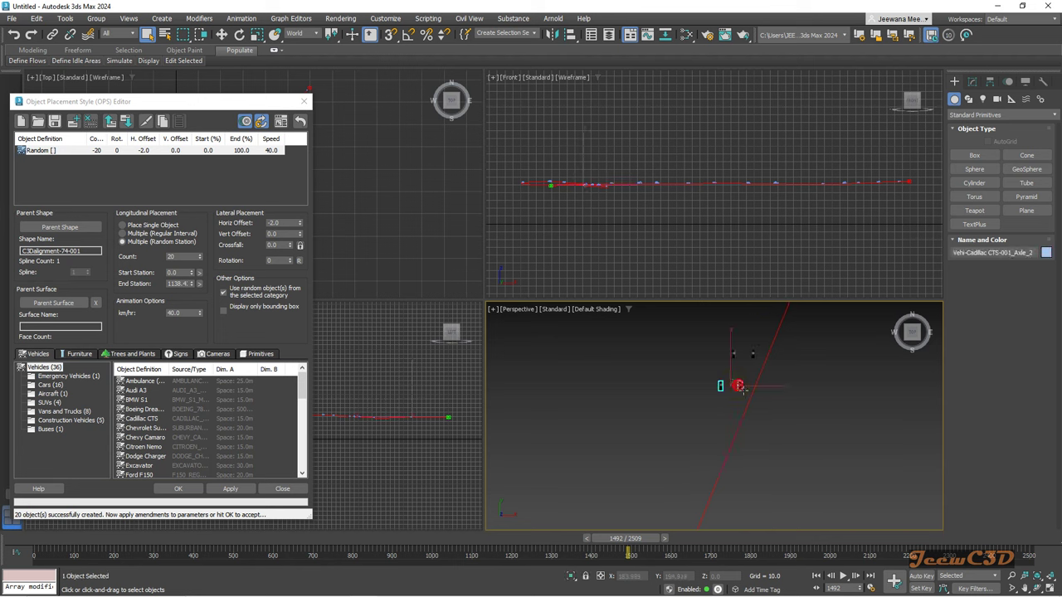
{"action": "key", "text": "Delete"}
{"action": "left_click", "coordinate": [752, 357]}
{"action": "key", "text": "Delete"}
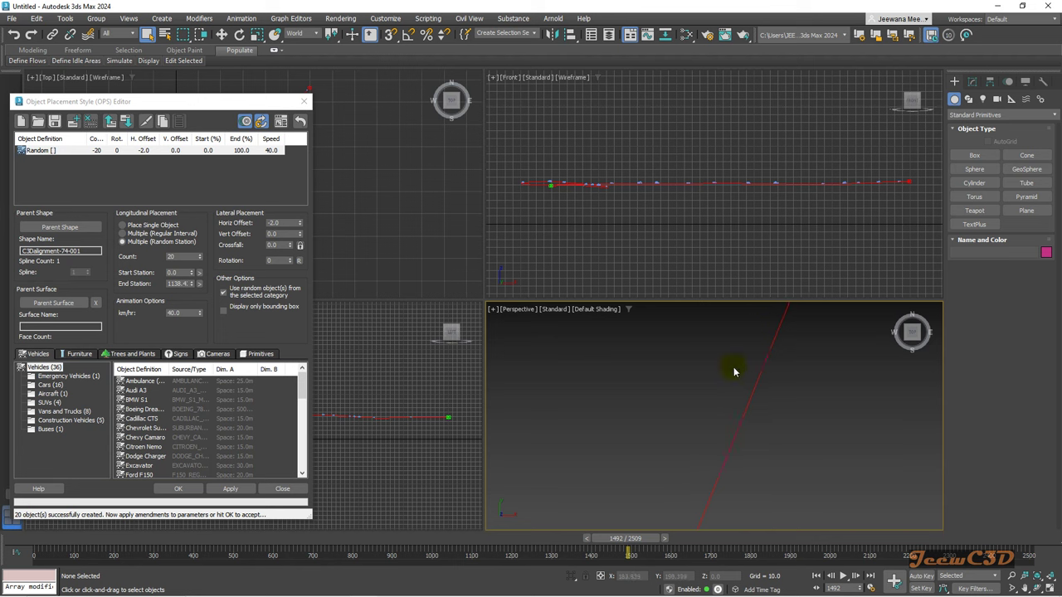
Replay the animation to examine the vehicle movement near the start of the alignment, and stop it.
{"action": "middle_click_drag", "start_coordinate": [730, 373], "coordinate": [713, 387]}
{"action": "left_click", "coordinate": [841, 575]}
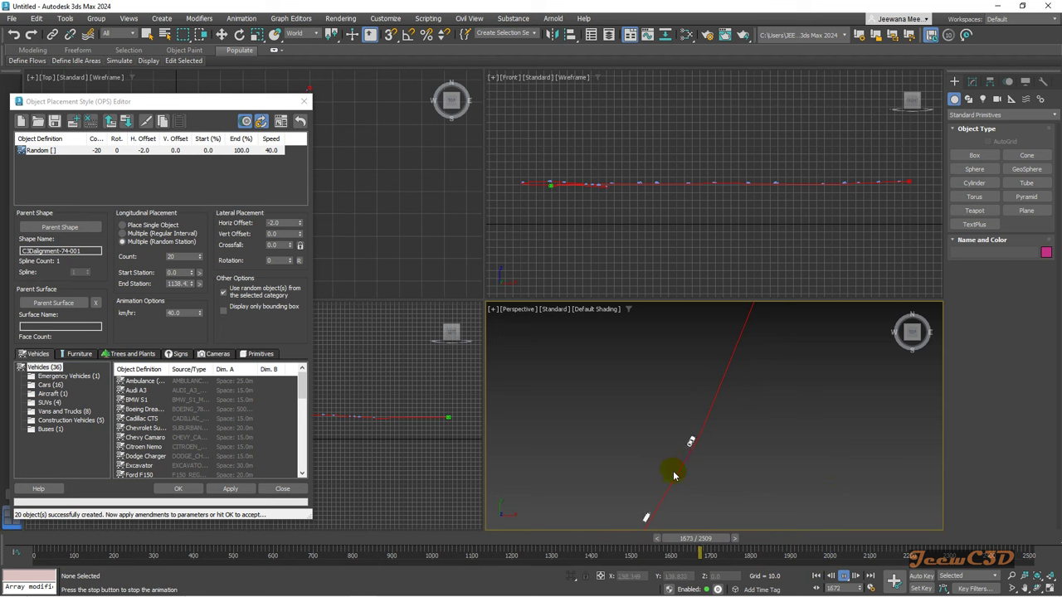
{"action": "key", "text": "/"}
{"action": "scroll", "coordinate": [676, 474], "scroll_direction": "down", "scroll_amount": 3}
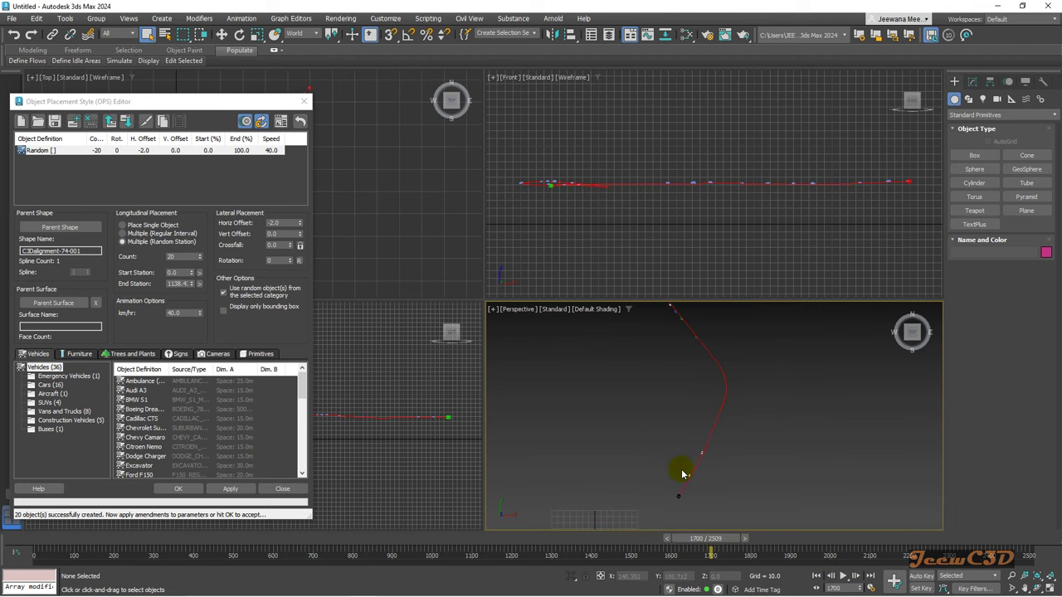
{"action": "middle_click_drag", "start_coordinate": [682, 460], "coordinate": [727, 455]}
Add a second vehicle entry to the placement style from the Vehicles category, placed at multiple random stations.
{"action": "left_click_drag", "start_coordinate": [188, 106], "coordinate": [378, 114]}
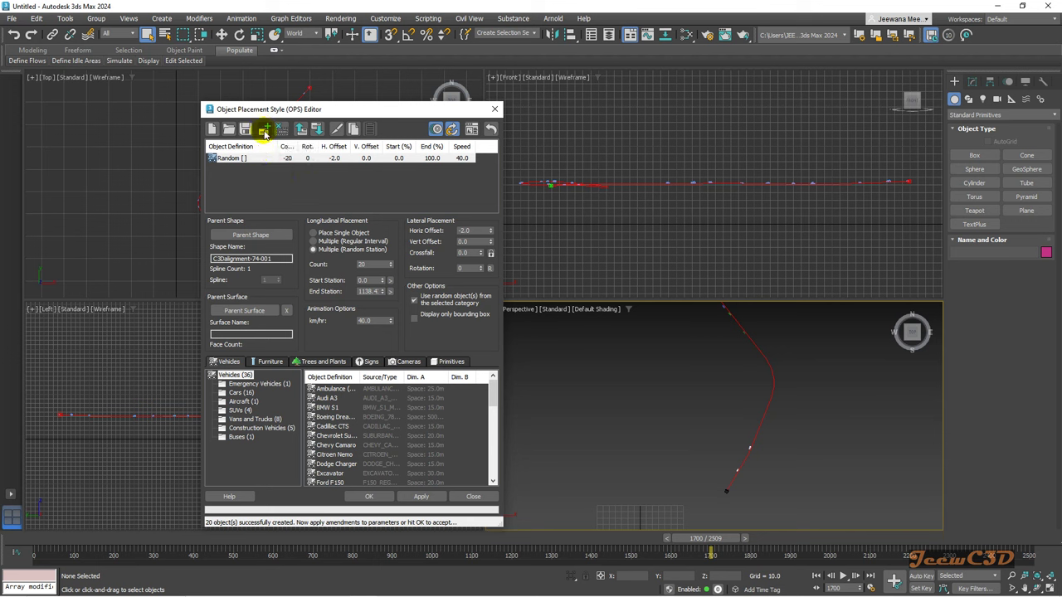
{"action": "left_click", "coordinate": [264, 131]}
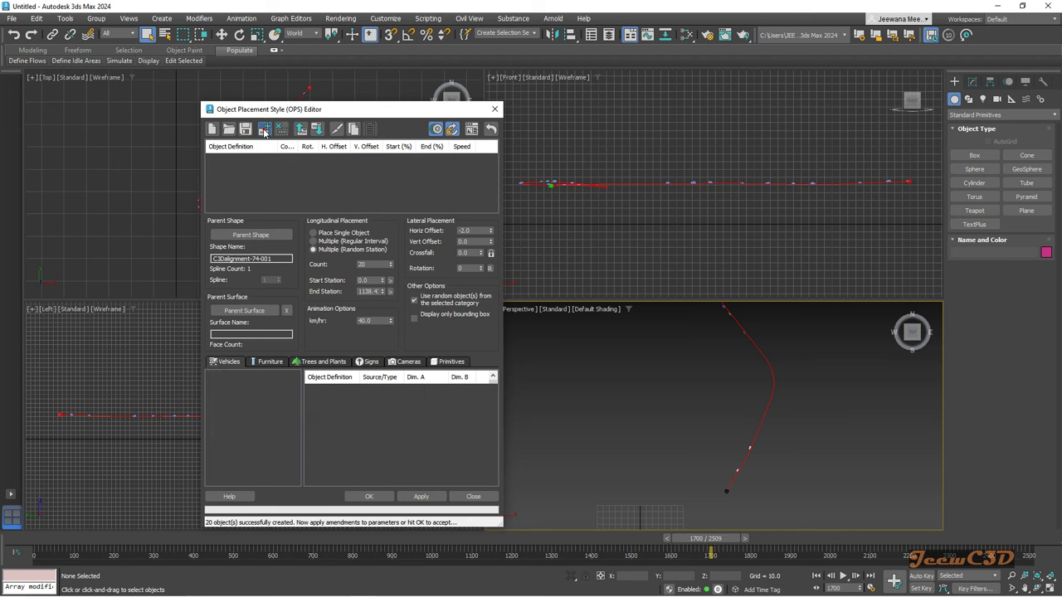
{"action": "left_click", "coordinate": [276, 168]}
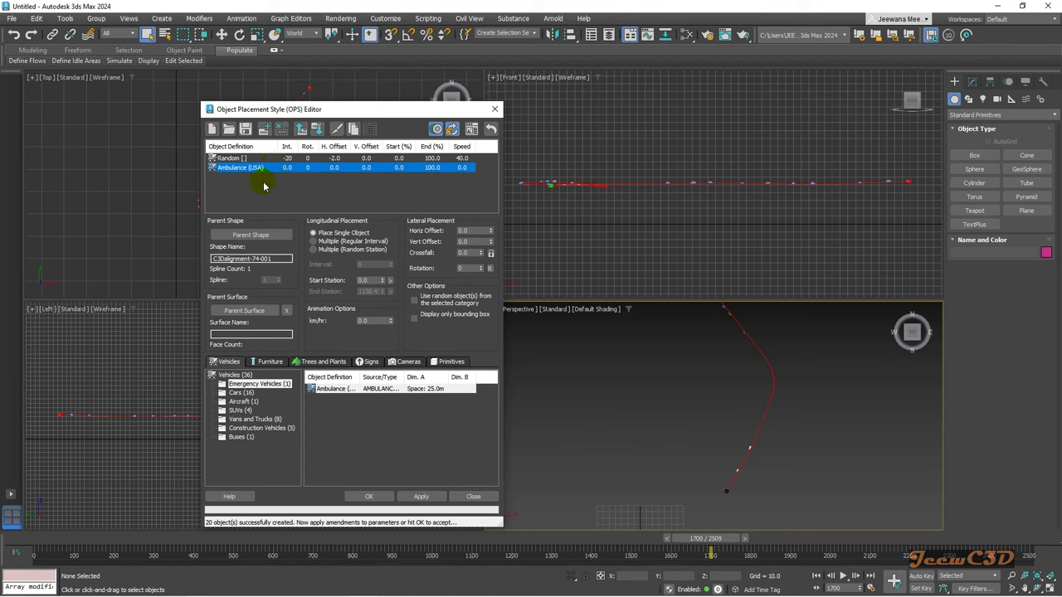
{"action": "left_click", "coordinate": [236, 376]}
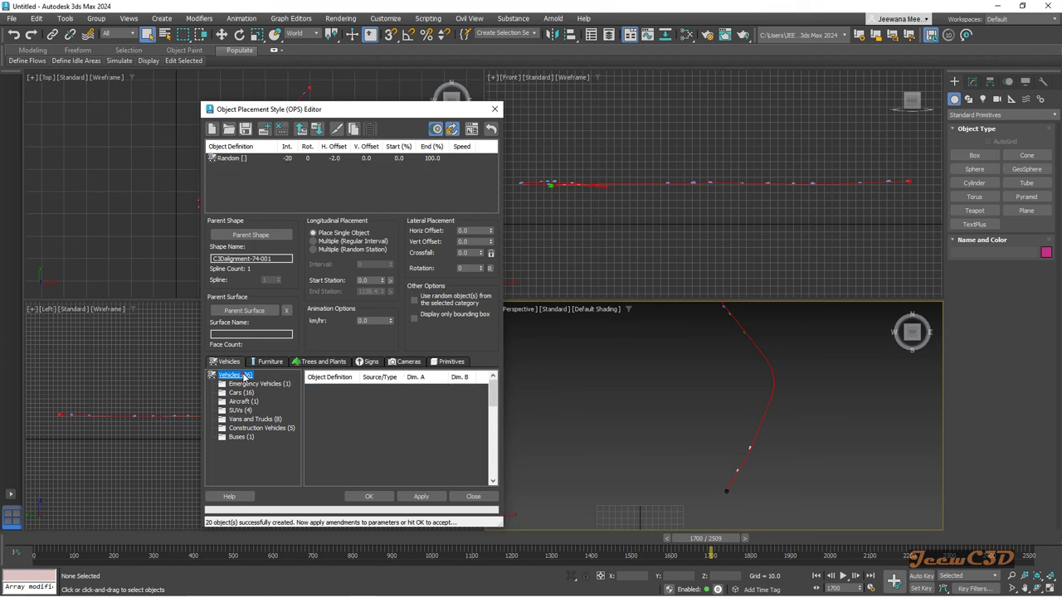
{"action": "left_click", "coordinate": [314, 249]}
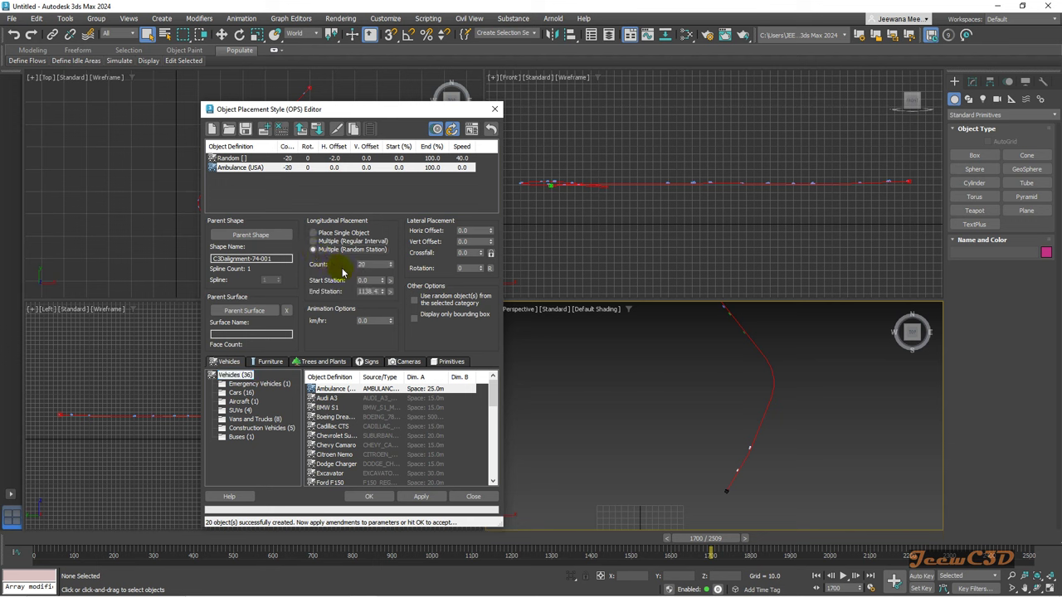
Set the second entry's count to 30, speed to -40 km/hr and horizontal offset to 2.
{"action": "double_click", "coordinate": [375, 268]}
{"action": "double_click", "coordinate": [375, 321]}
{"action": "key", "text": "Tab"}
{"action": "key", "text": "Tab"}
Give the second entry a rotation of 180 and random objects from the selected category, and apply the placement style.
{"action": "scroll", "coordinate": [745, 475], "scroll_direction": "up", "scroll_amount": 5}
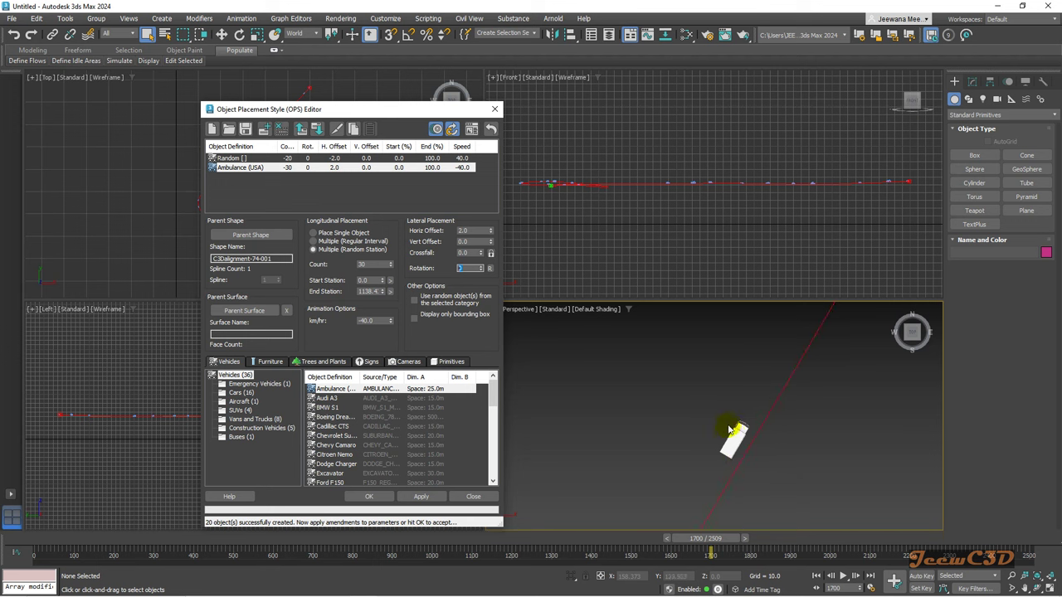
{"action": "left_click", "coordinate": [461, 269]}
{"action": "left_click", "coordinate": [423, 302]}
{"action": "left_click", "coordinate": [417, 302]}
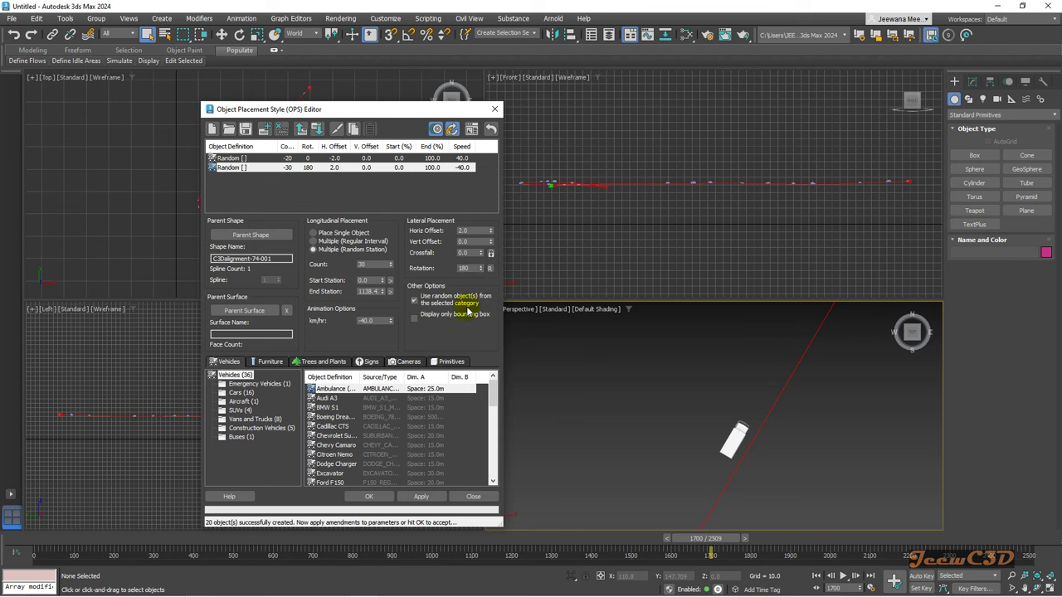
{"action": "left_click_drag", "start_coordinate": [400, 109], "coordinate": [363, 92]}
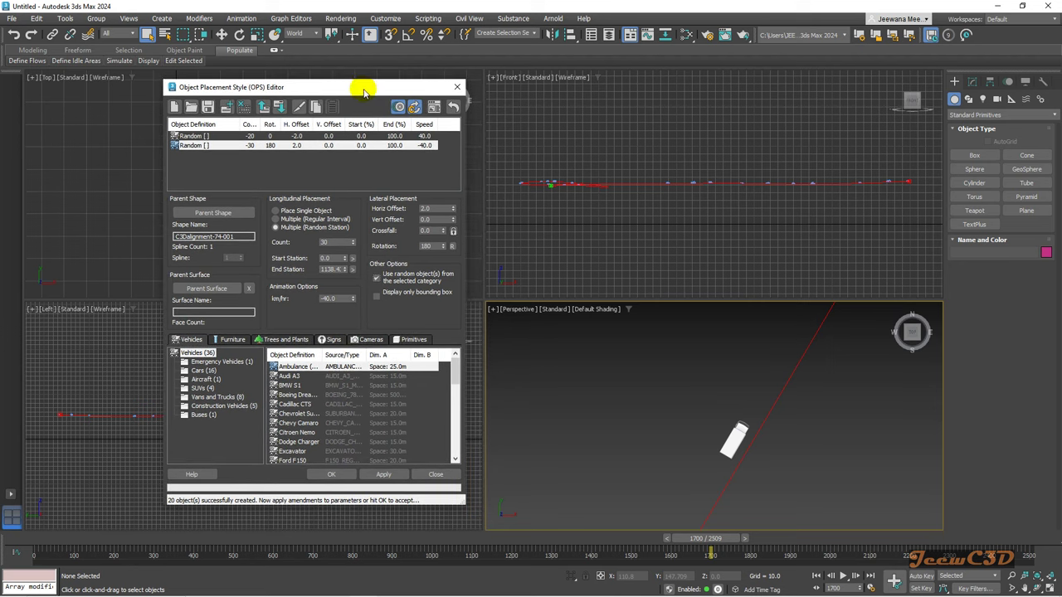
{"action": "left_click", "coordinate": [382, 474]}
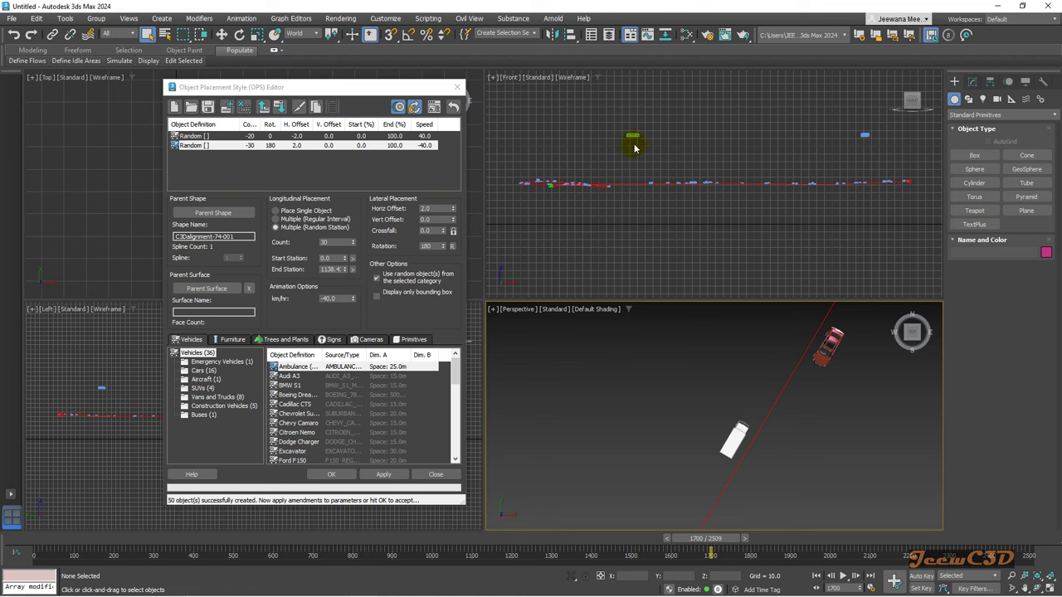
Delete the stray train vehicles floating above the alignment in the Front viewport.
{"action": "scroll", "coordinate": [630, 149], "scroll_direction": "up", "scroll_amount": 5}
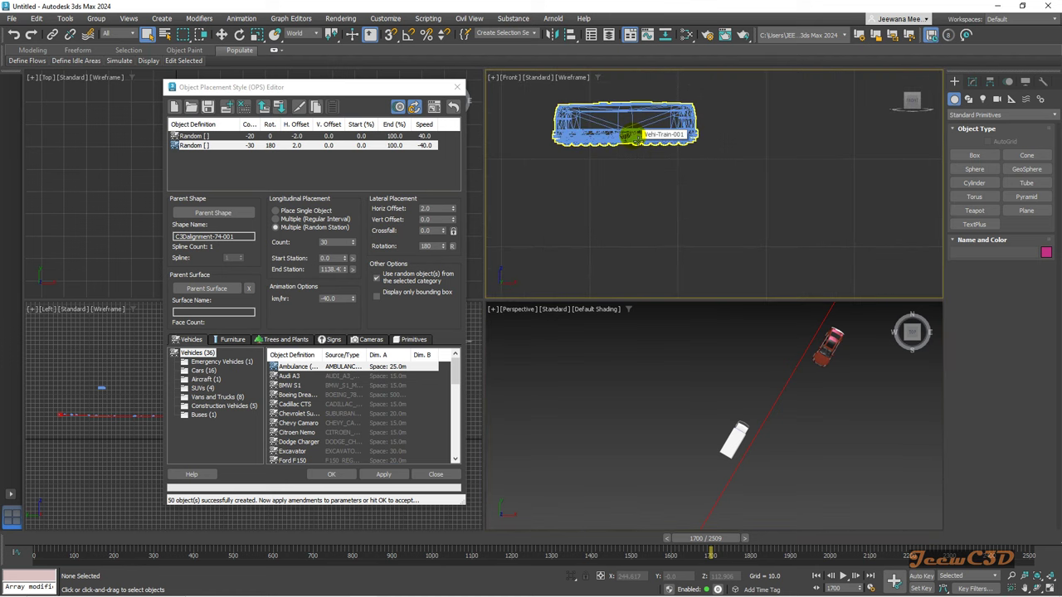
{"action": "scroll", "coordinate": [628, 161], "scroll_direction": "down", "scroll_amount": 5}
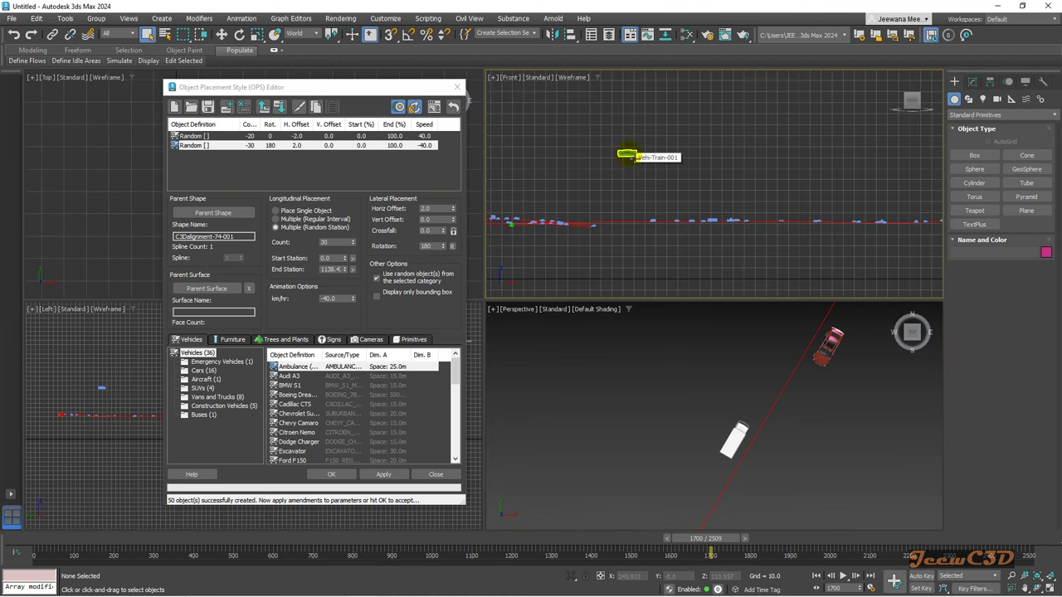
{"action": "left_click", "coordinate": [628, 163]}
{"action": "left_click", "coordinate": [628, 166]}
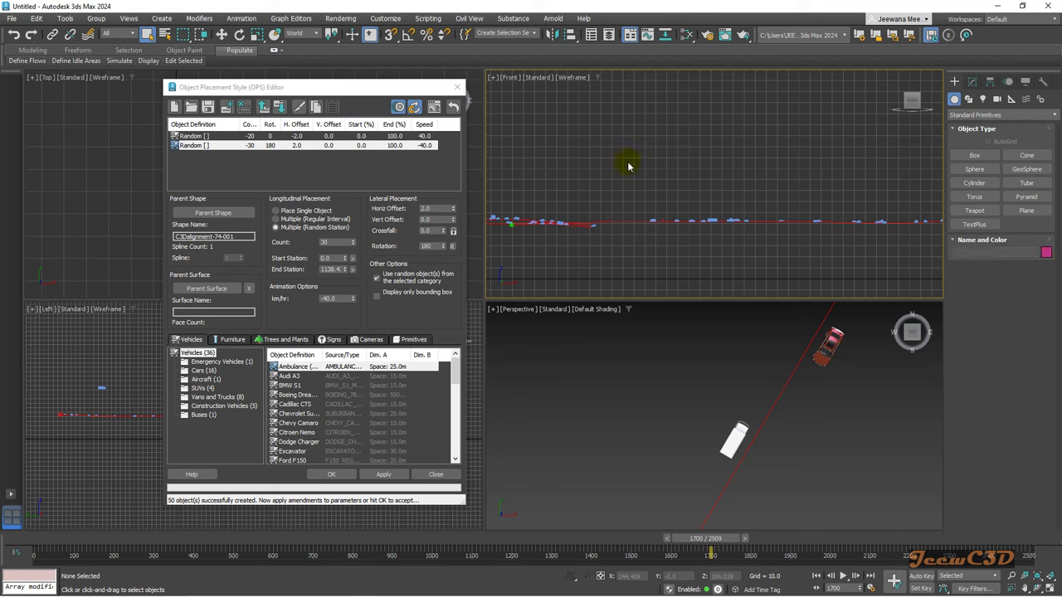
{"action": "scroll", "coordinate": [780, 165], "scroll_direction": "up", "scroll_amount": 5}
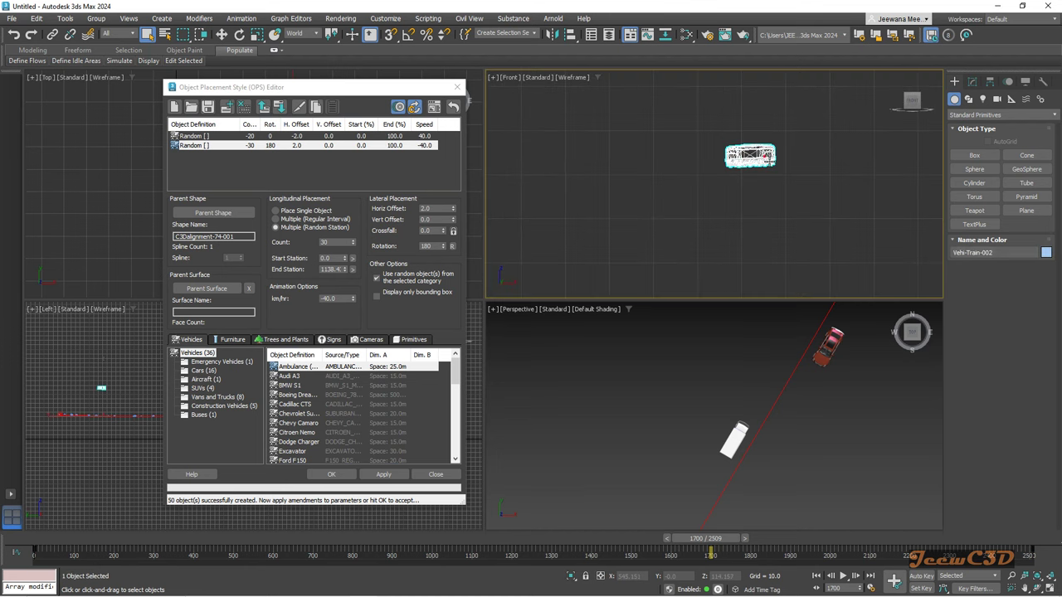
Play the animation and examine the traffic moving in both directions along the alignment in the Perspective viewport.
{"action": "scroll", "coordinate": [720, 385], "scroll_direction": "down", "scroll_amount": 4}
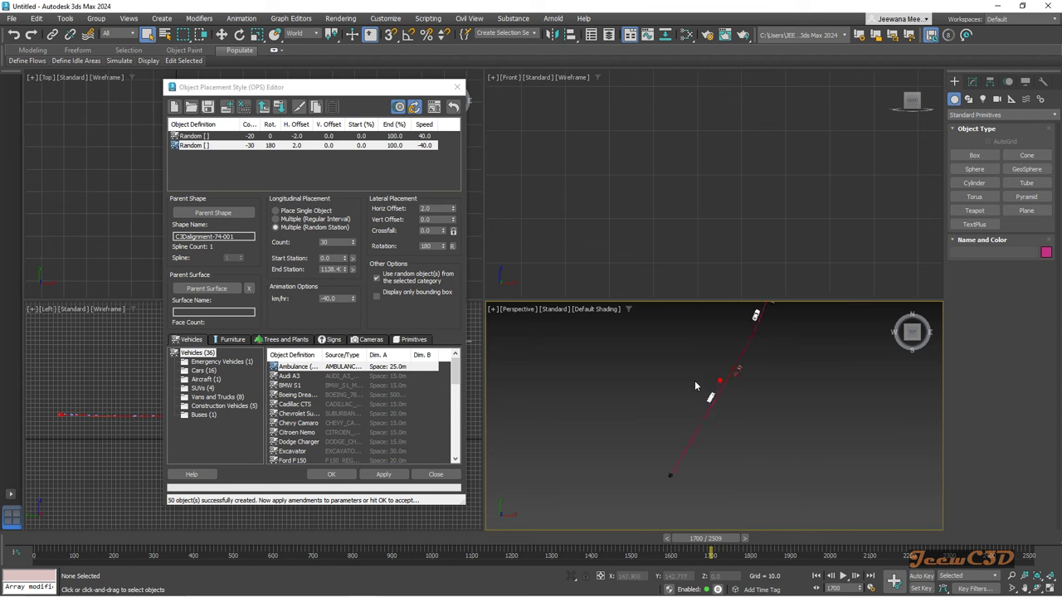
{"action": "scroll", "coordinate": [709, 382], "scroll_direction": "up", "scroll_amount": 3}
{"action": "left_click", "coordinate": [843, 574]}
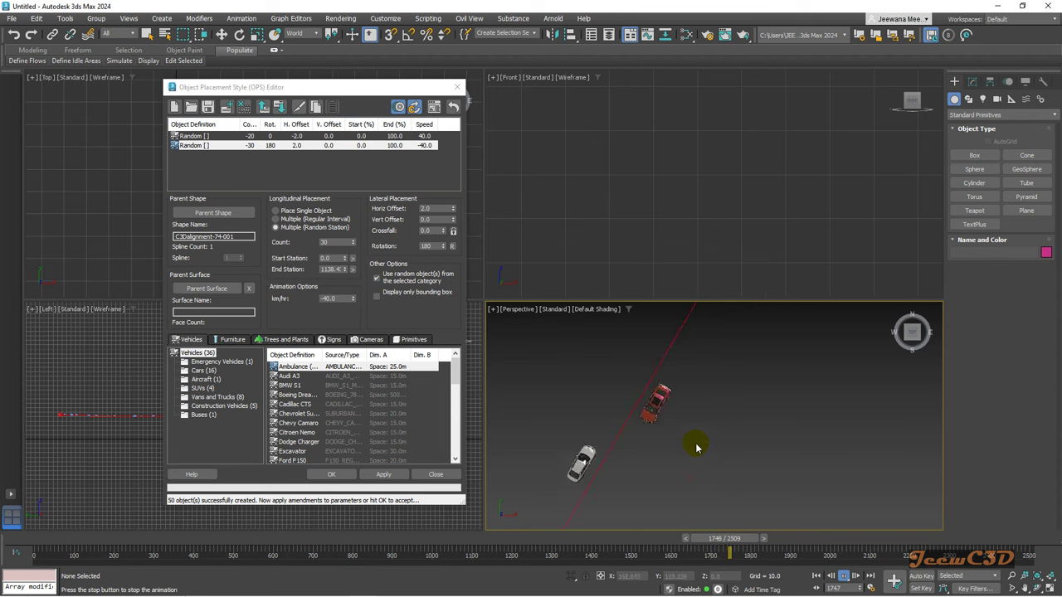
{"action": "scroll", "coordinate": [746, 415], "scroll_direction": "down", "scroll_amount": 3}
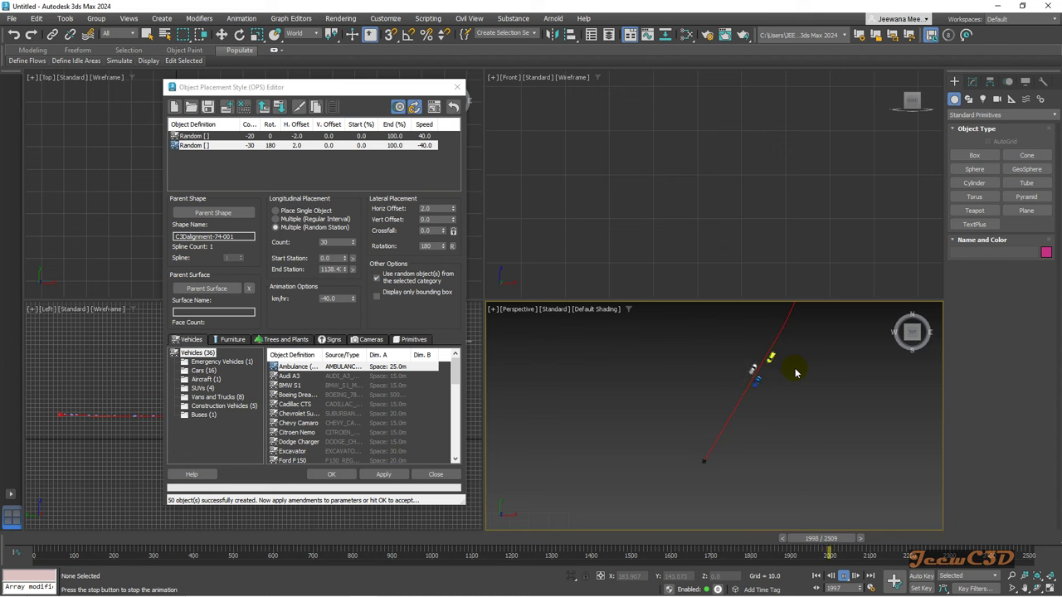
Accept the vehicle placement without saving the placement style, and stop the animation playback.
{"action": "left_click", "coordinate": [331, 473]}
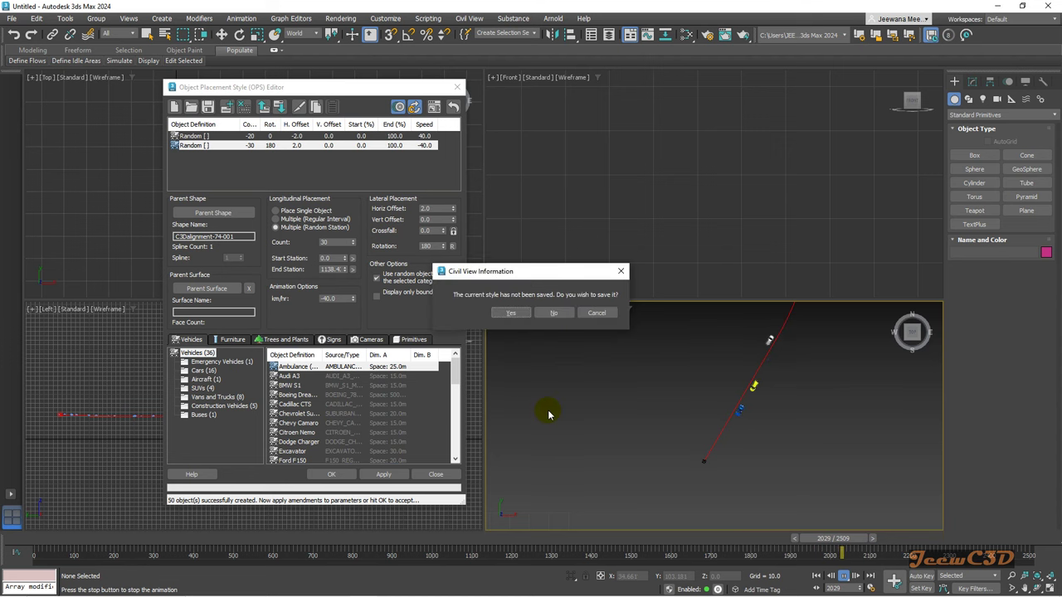
{"action": "left_click", "coordinate": [511, 314]}
{"action": "left_click", "coordinate": [554, 314]}
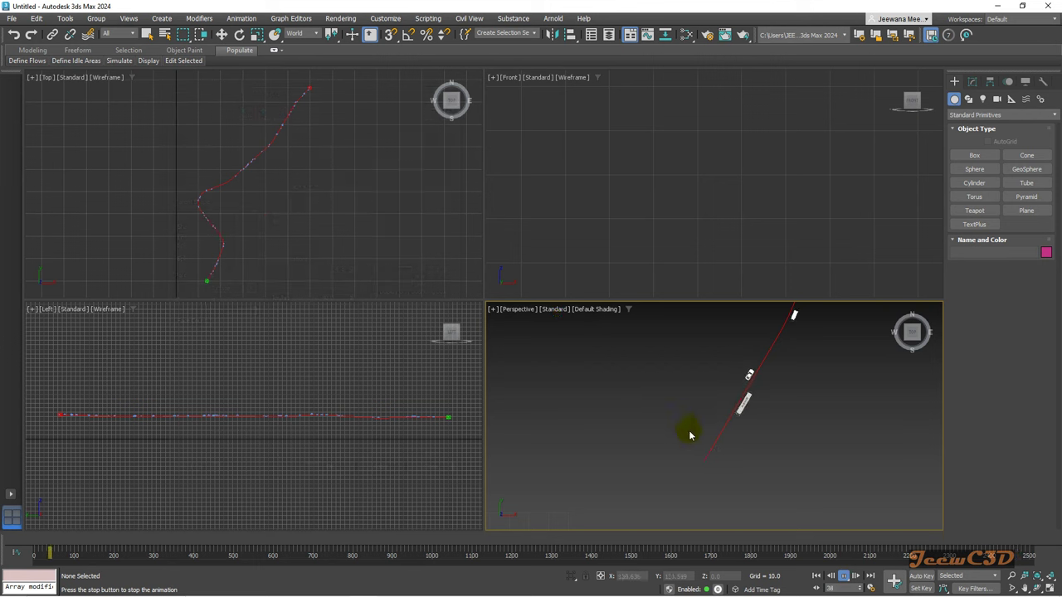
{"action": "left_click", "coordinate": [843, 576]}
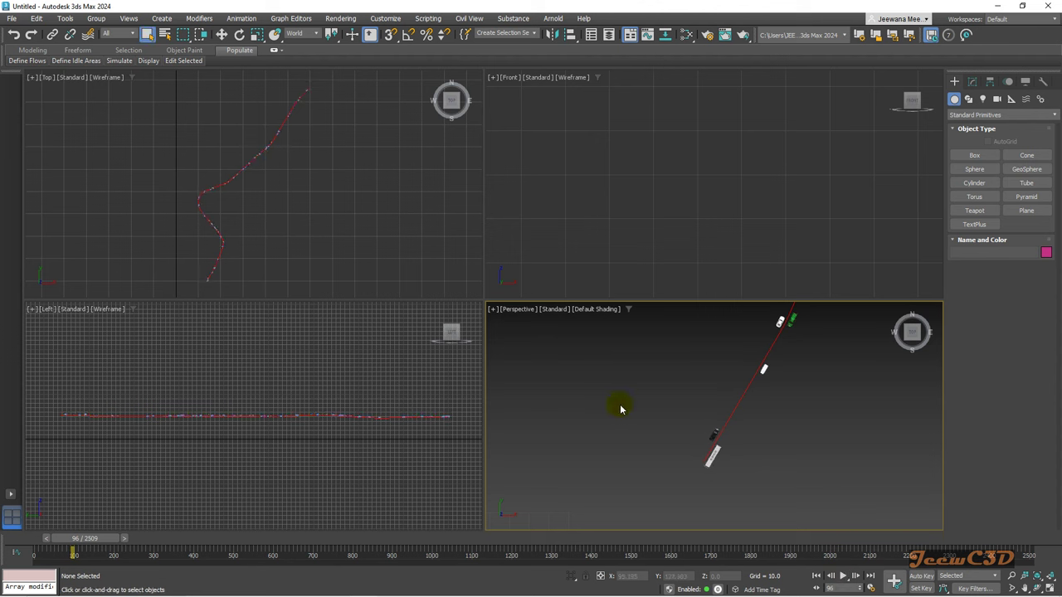
Open the Civil View Explorer and show the Scene Settings with the global import shift.
{"action": "left_click", "coordinate": [470, 19]}
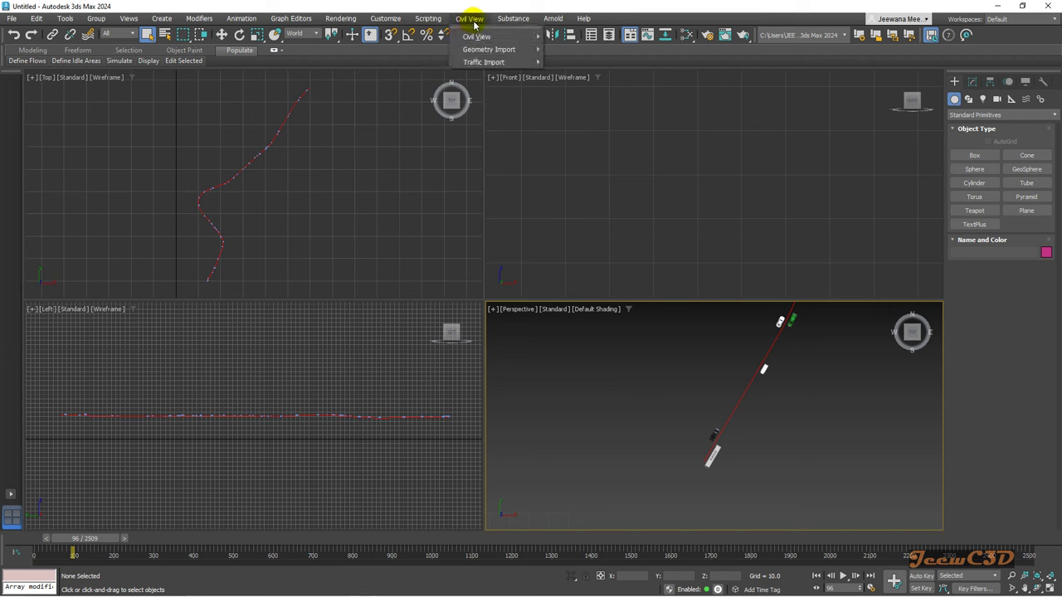
{"action": "mouse_move", "coordinate": [500, 38]}
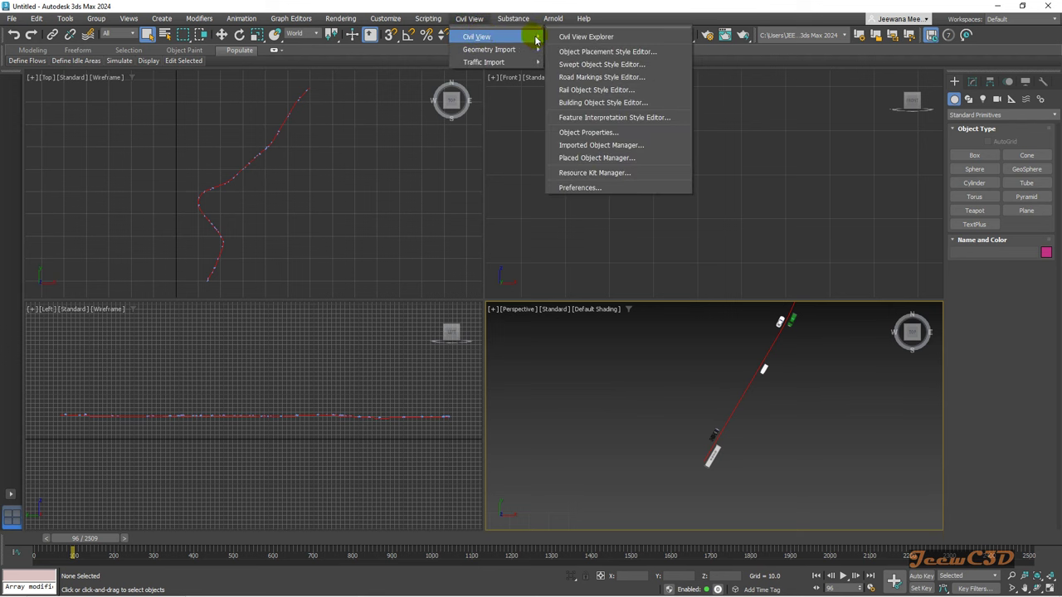
{"action": "left_click", "coordinate": [585, 36]}
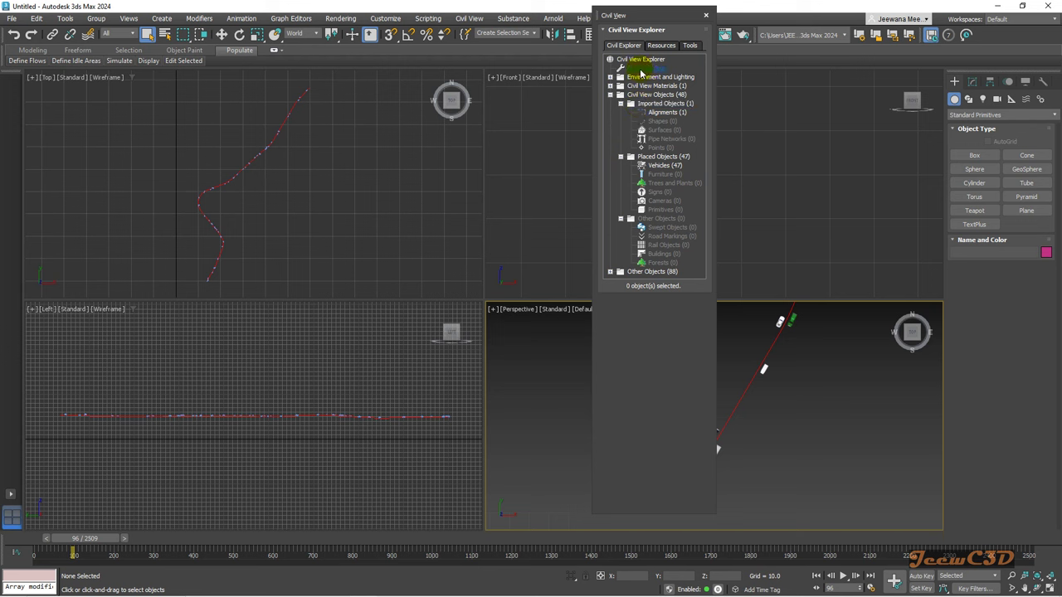
{"action": "left_click", "coordinate": [643, 69]}
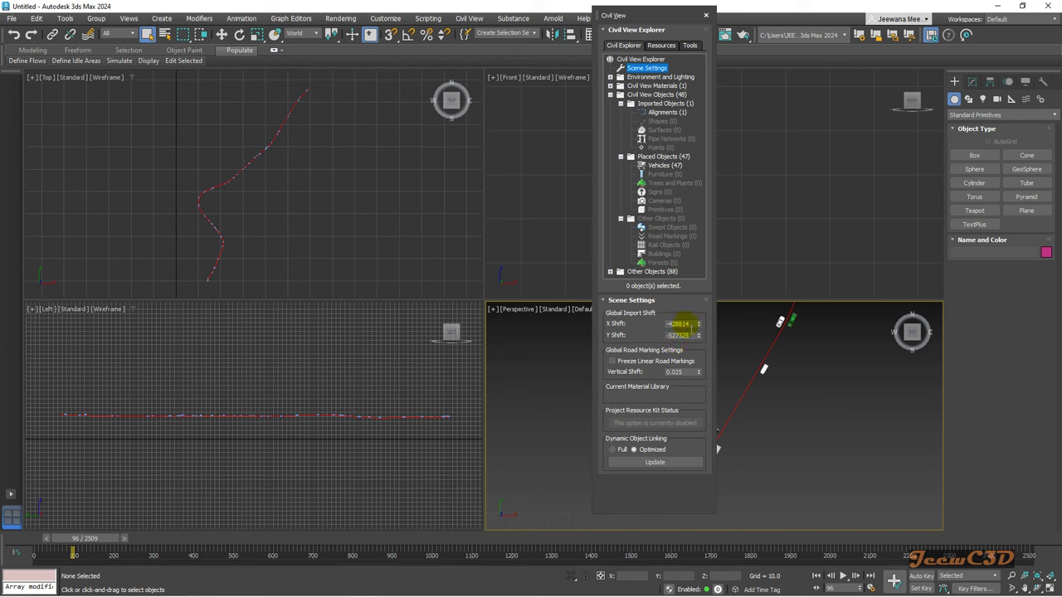
Copy the global import X shift into a Notepad note, labelled as "X - 428814".
{"action": "left_click_drag", "start_coordinate": [695, 327], "coordinate": [666, 329]}
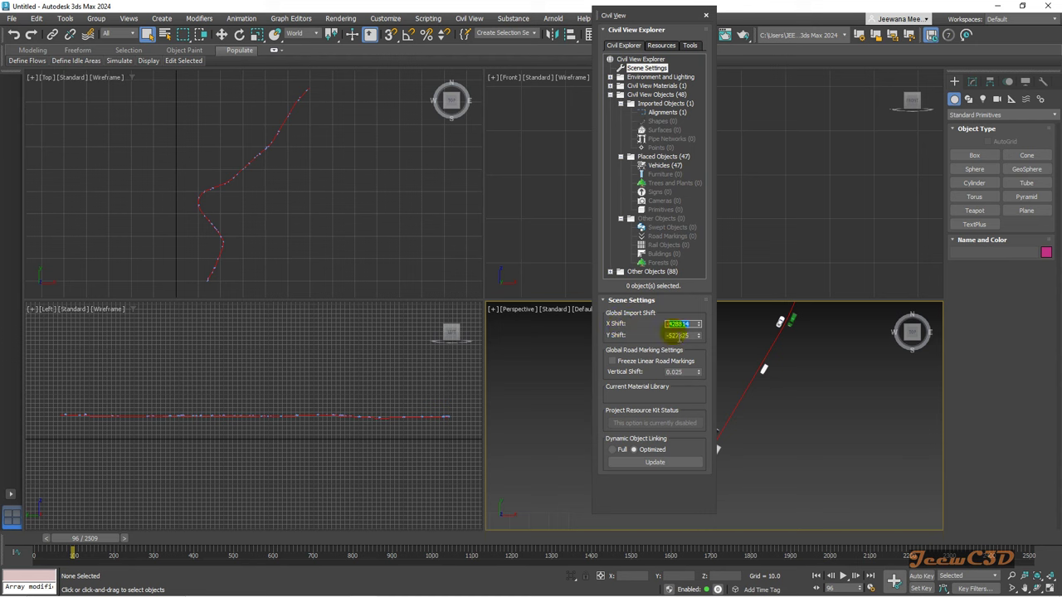
{"action": "key", "text": "ctrl+c"}
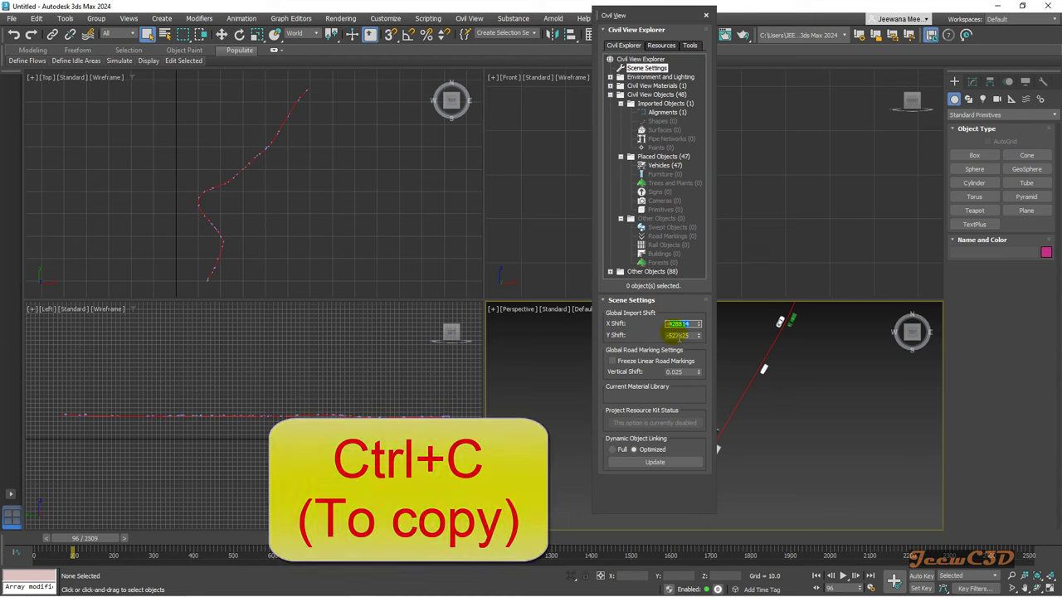
{"action": "key", "text": "alt+Tab"}
{"action": "key", "text": "ctrl+v"}
{"action": "left_click", "coordinate": [126, 151]}
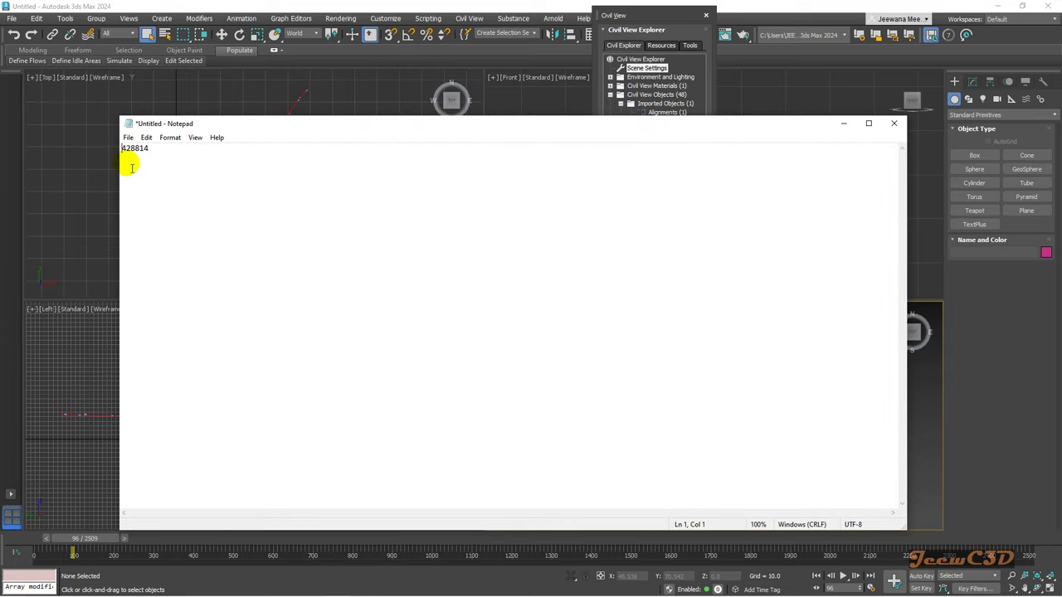
{"action": "type", "text": "X"}
{"action": "type", "text": " -"}
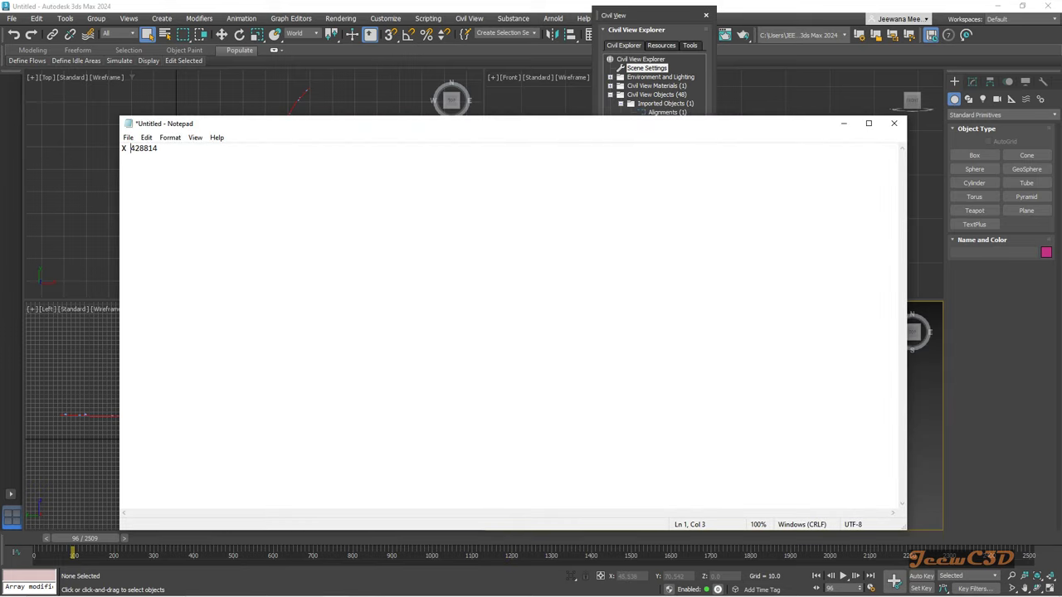
{"action": "left_click", "coordinate": [164, 151]}
{"action": "left_click", "coordinate": [167, 148]}
Add the global import Y shift on a second Notepad line as "Y - 527325", and close the Civil View Explorer.
{"action": "key", "text": "Return"}
{"action": "type", "text": "Y -"}
{"action": "left_click", "coordinate": [841, 124]}
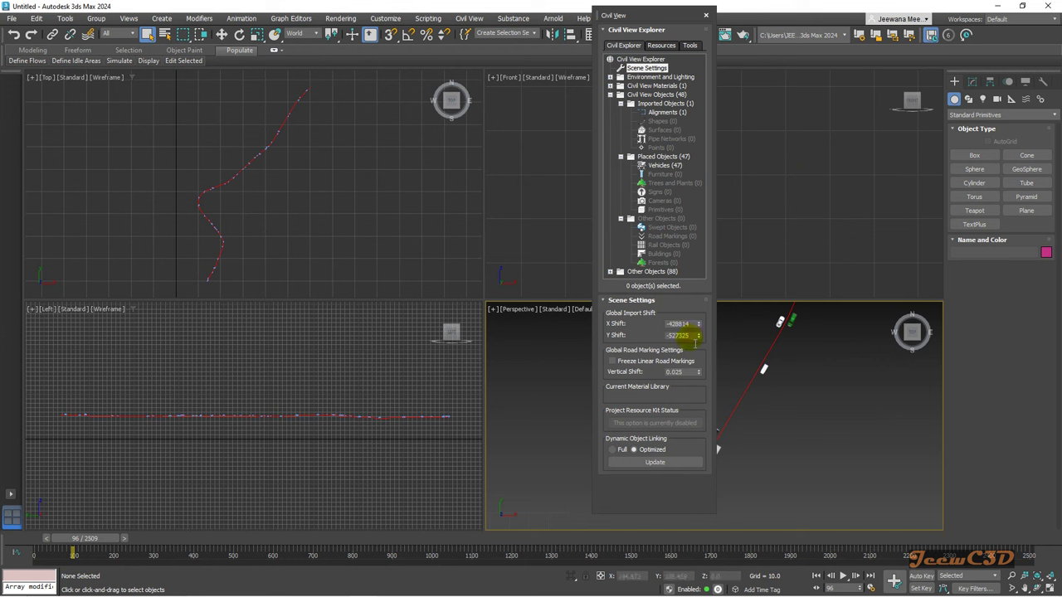
{"action": "left_click", "coordinate": [677, 336]}
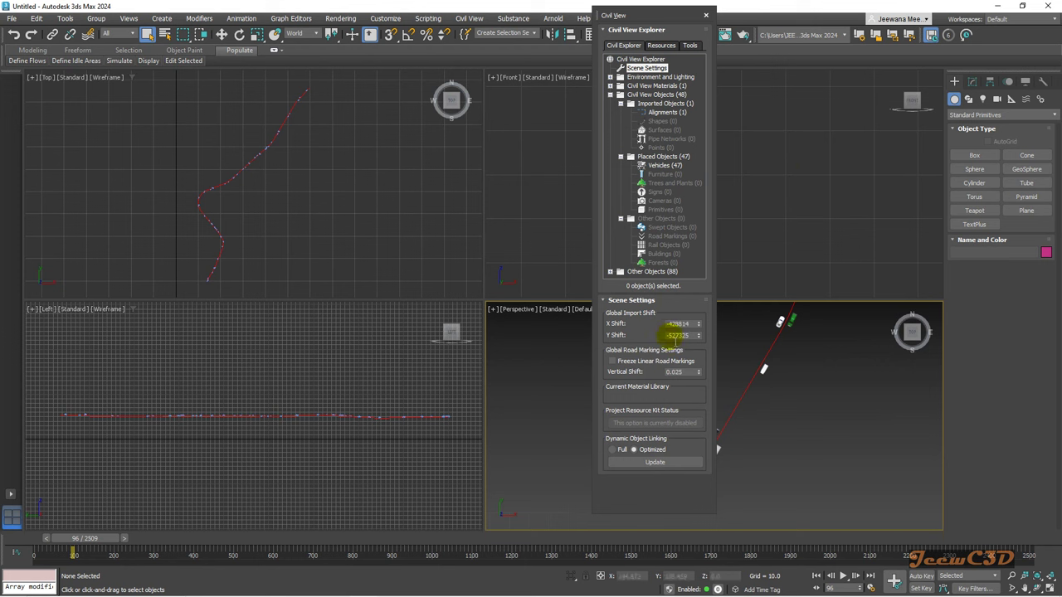
{"action": "double_click", "coordinate": [687, 335]}
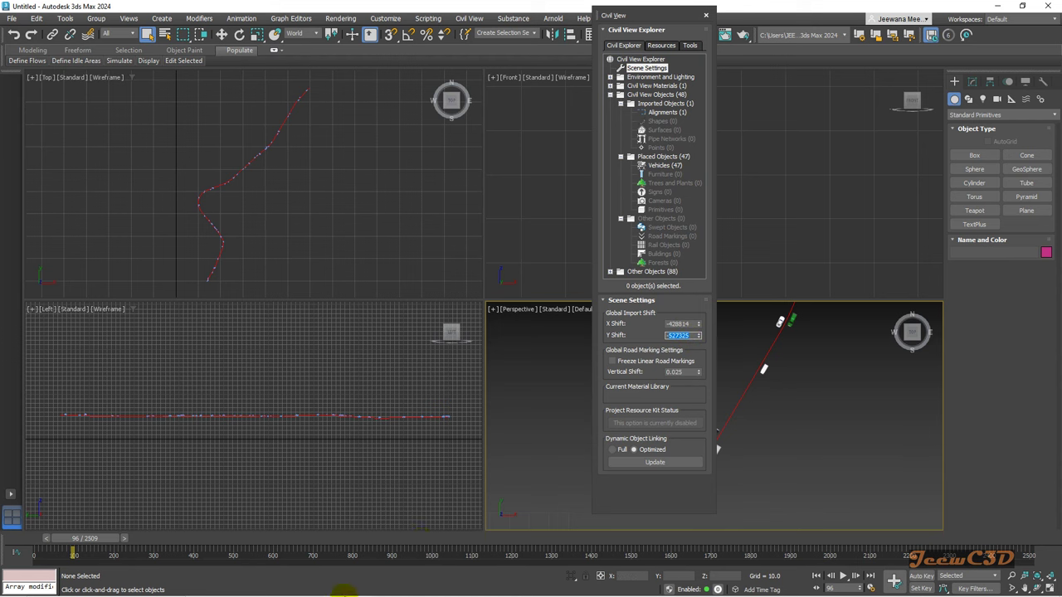
{"action": "left_click", "coordinate": [340, 592]}
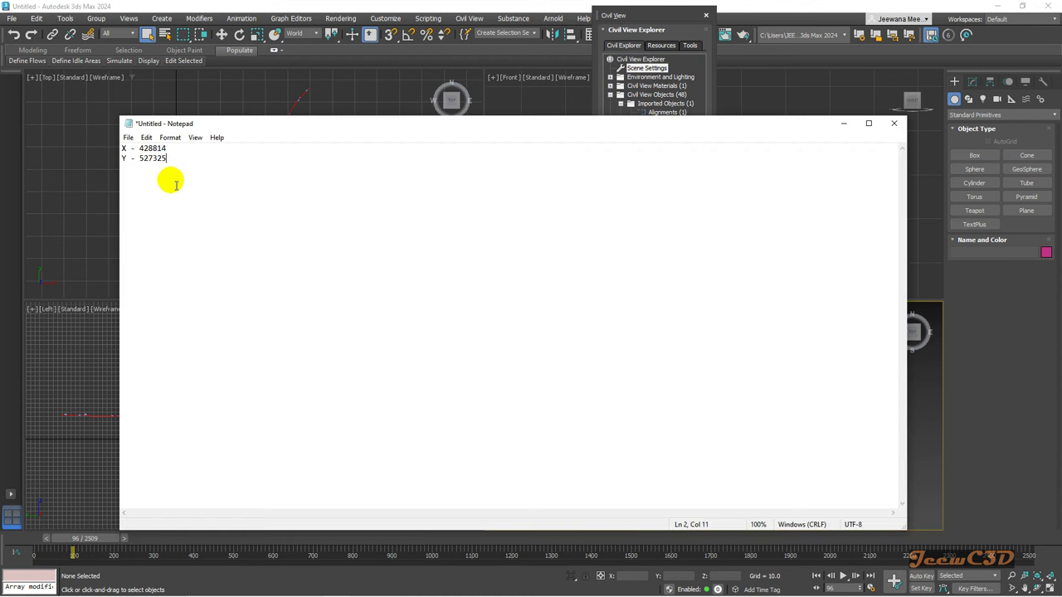
{"action": "left_click", "coordinate": [841, 124]}
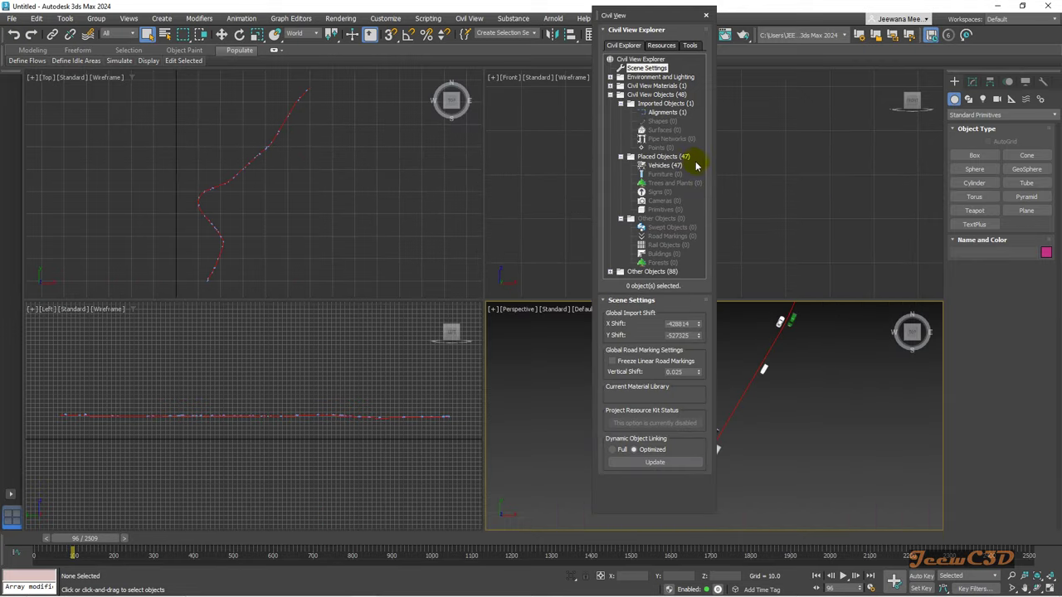
{"action": "left_click", "coordinate": [706, 17]}
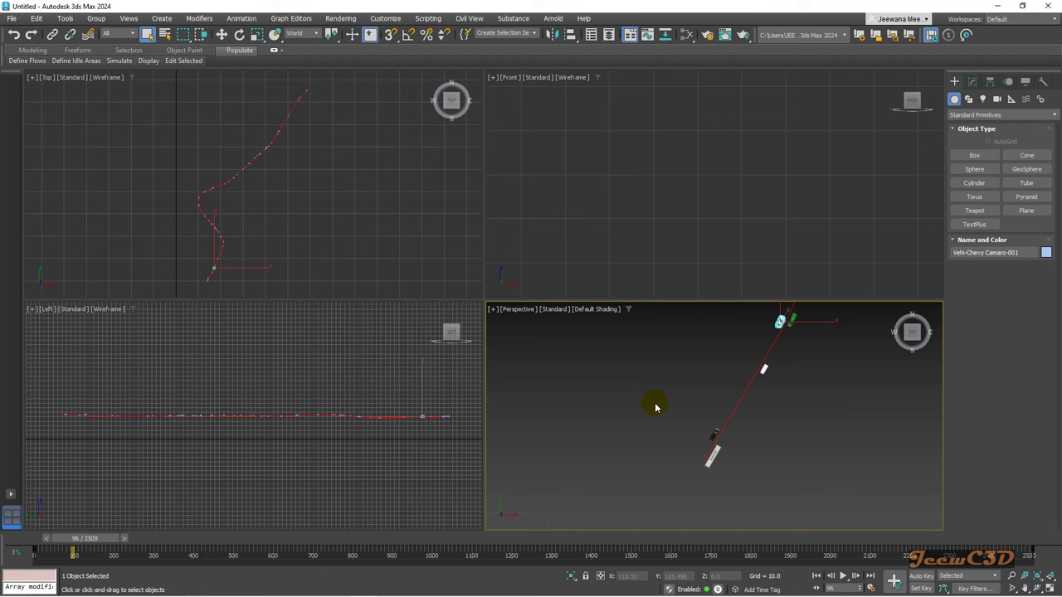
Start exporting the scene to the Infraworks Simulation folder in Autodesk Collada (*.dae) format.
{"action": "left_click", "coordinate": [12, 19]}
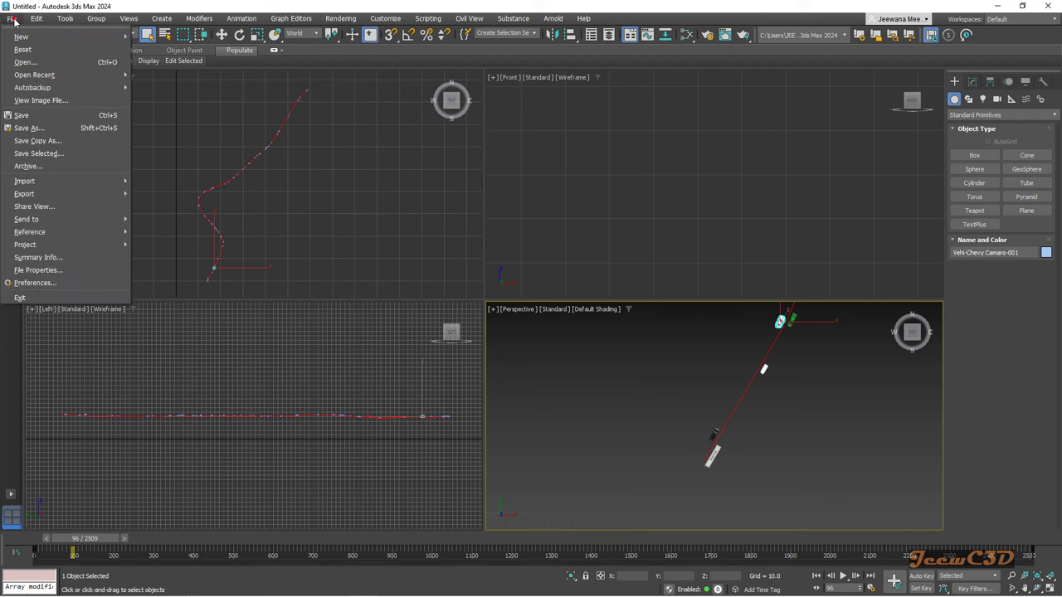
{"action": "mouse_move", "coordinate": [57, 194]}
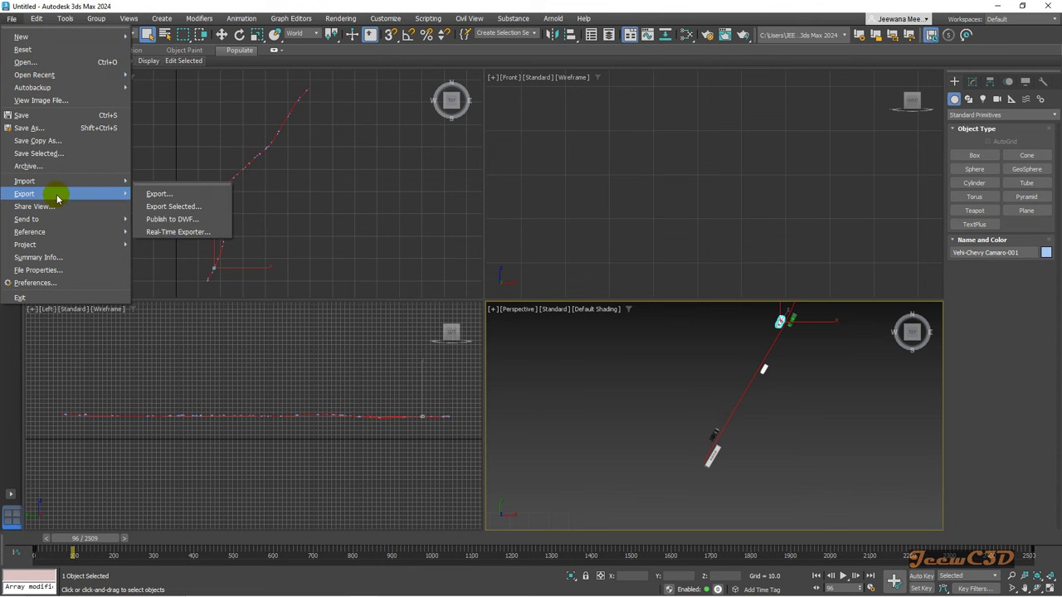
{"action": "left_click", "coordinate": [156, 194]}
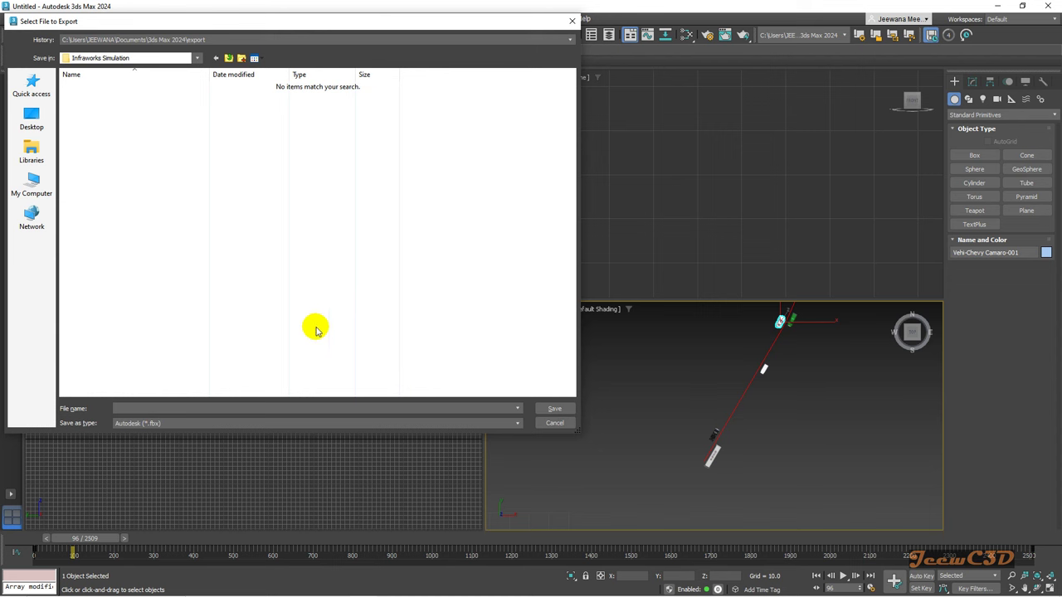
{"action": "left_click", "coordinate": [158, 424]}
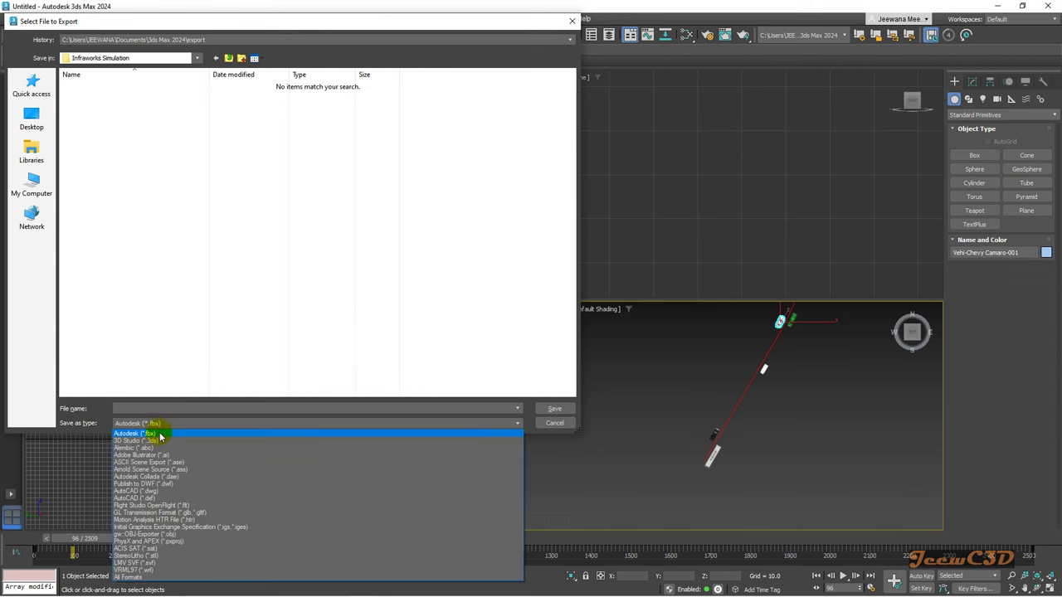
{"action": "left_click", "coordinate": [171, 479]}
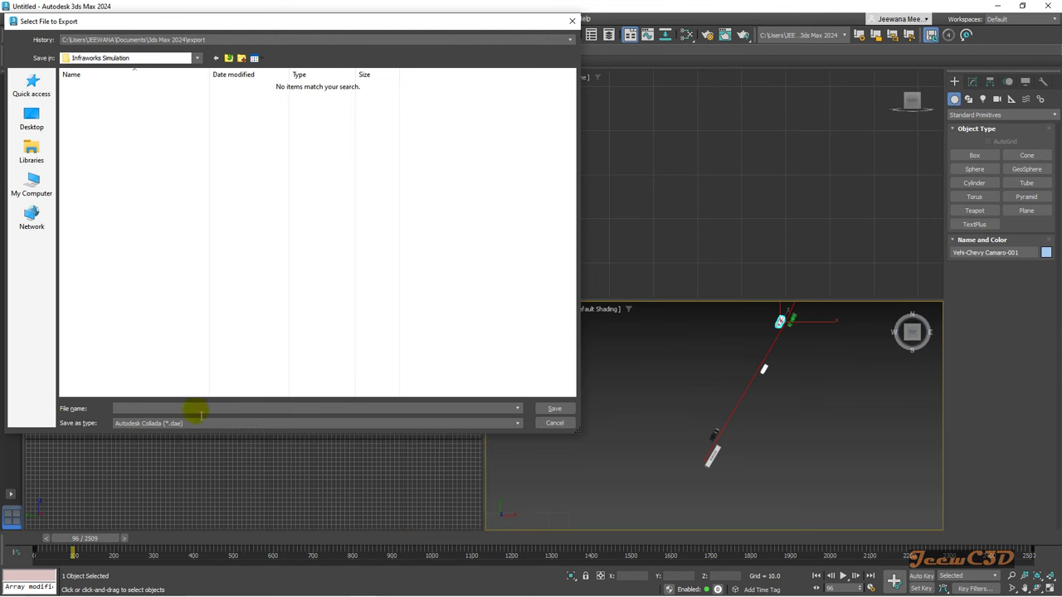
Name the export file "Infraworks Simulation from 3ds max" and save it to bring up the export options.
{"action": "left_click", "coordinate": [195, 408]}
{"action": "type", "text": "I"}
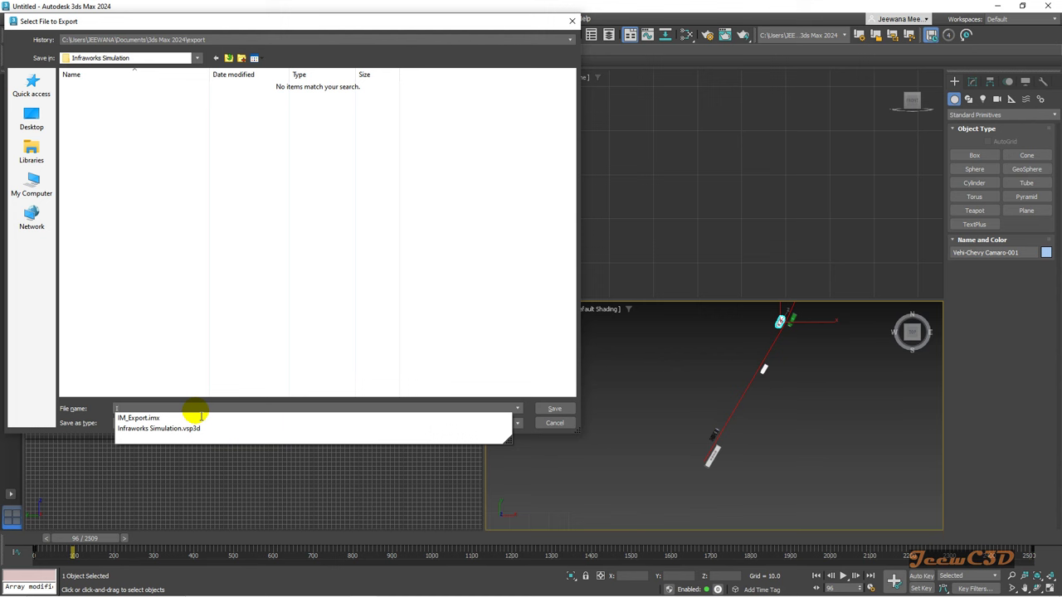
{"action": "type", "text": "nfr"}
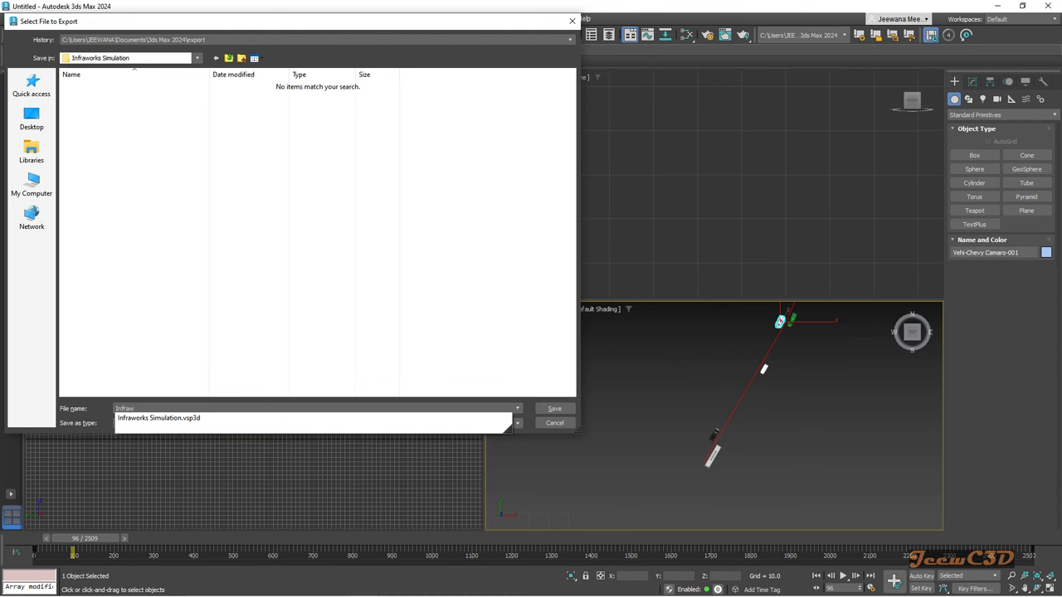
{"action": "type", "text": "aw"}
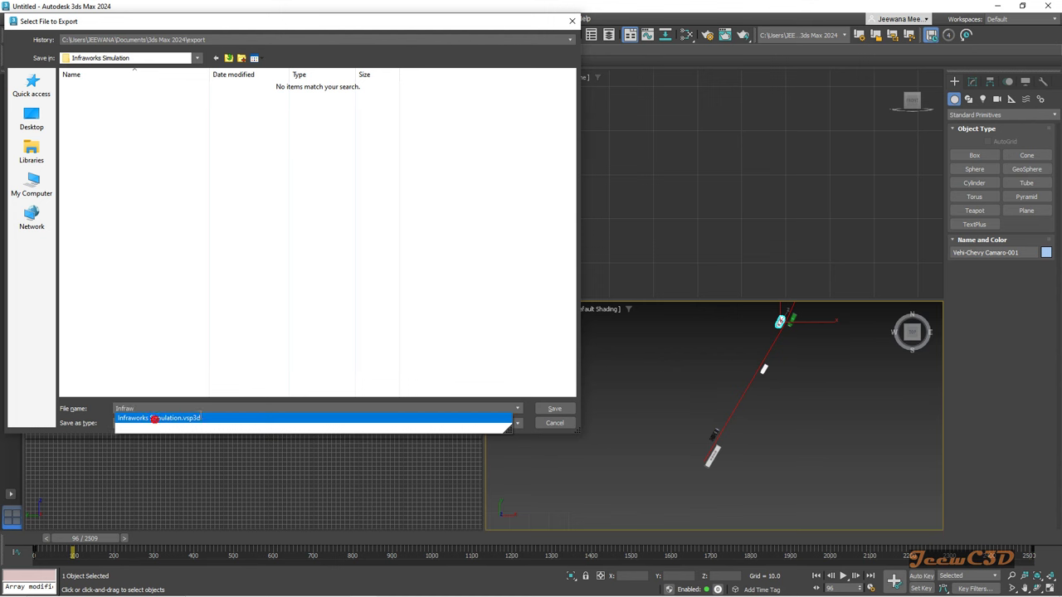
{"action": "left_click", "coordinate": [154, 418]}
{"action": "left_click", "coordinate": [204, 411]}
{"action": "key", "text": "BackSpace"}
{"action": "key", "text": "BackSpace"}
{"action": "key", "text": "BackSpace"}
{"action": "key", "text": "BackSpace"}
{"action": "key", "text": "BackSpace"}
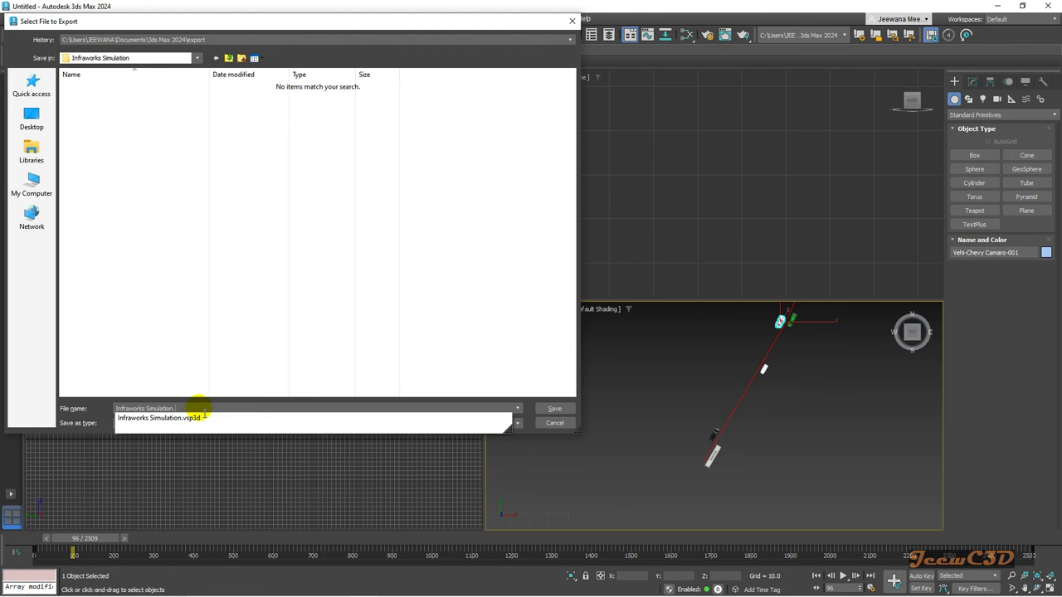
{"action": "key", "text": "BackSpace"}
{"action": "type", "text": "from 3ds max"}
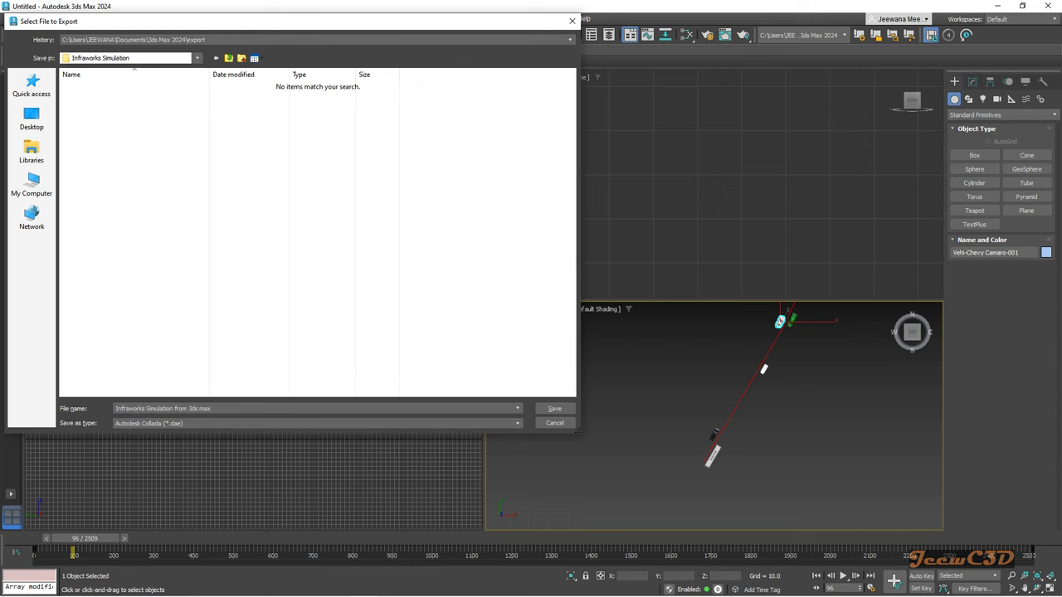
{"action": "left_click", "coordinate": [549, 407]}
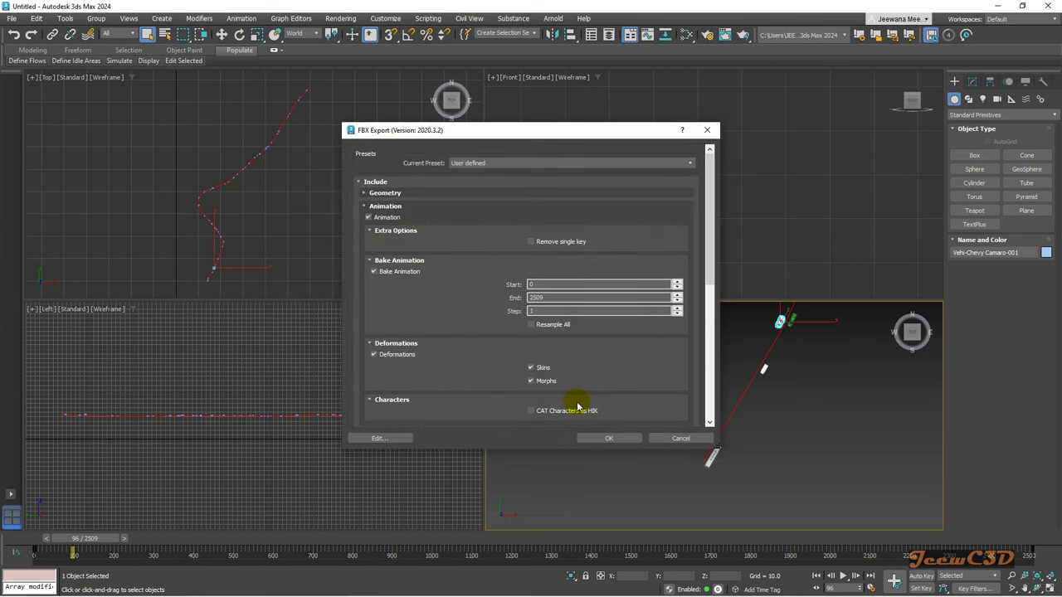
Export the Collada file with animation baked from frame 0 to 2509 at step 1, and dismiss the export warnings.
{"action": "left_click", "coordinate": [709, 271]}
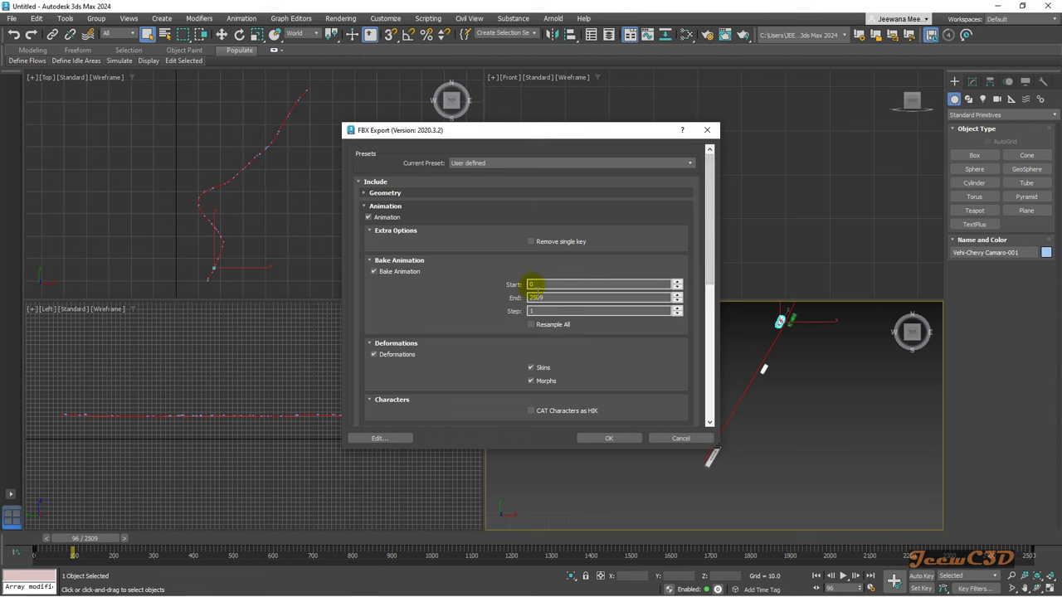
{"action": "left_click_drag", "start_coordinate": [709, 277], "coordinate": [708, 248]}
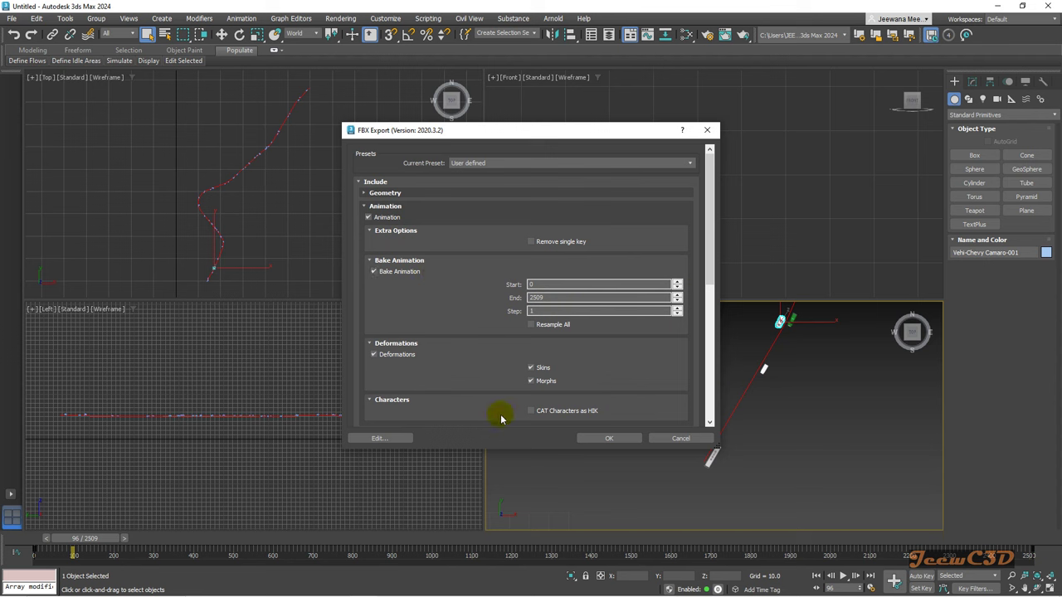
{"action": "left_click", "coordinate": [607, 439]}
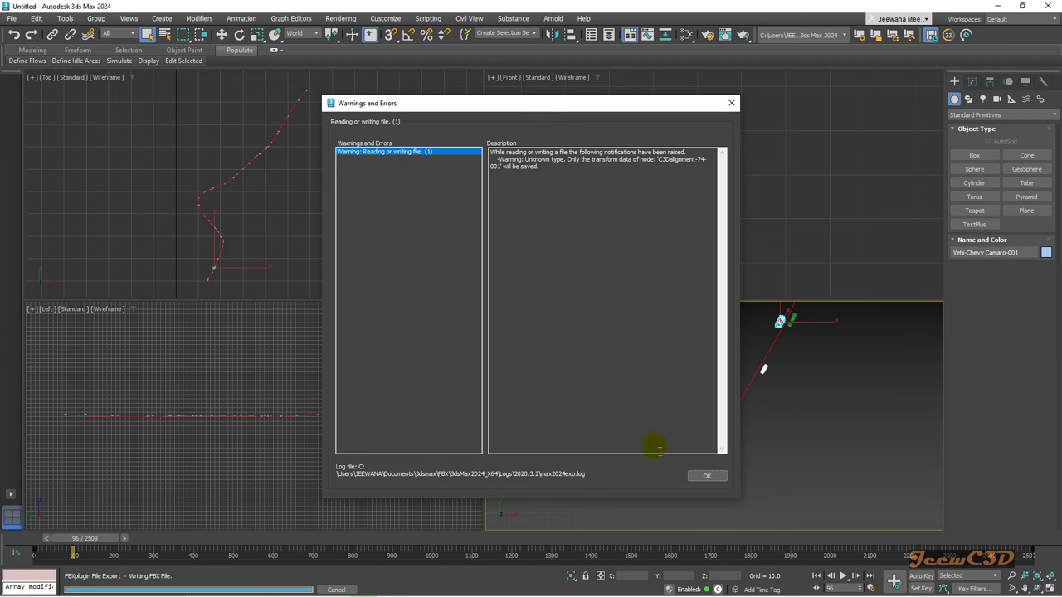
{"action": "left_click", "coordinate": [704, 478]}
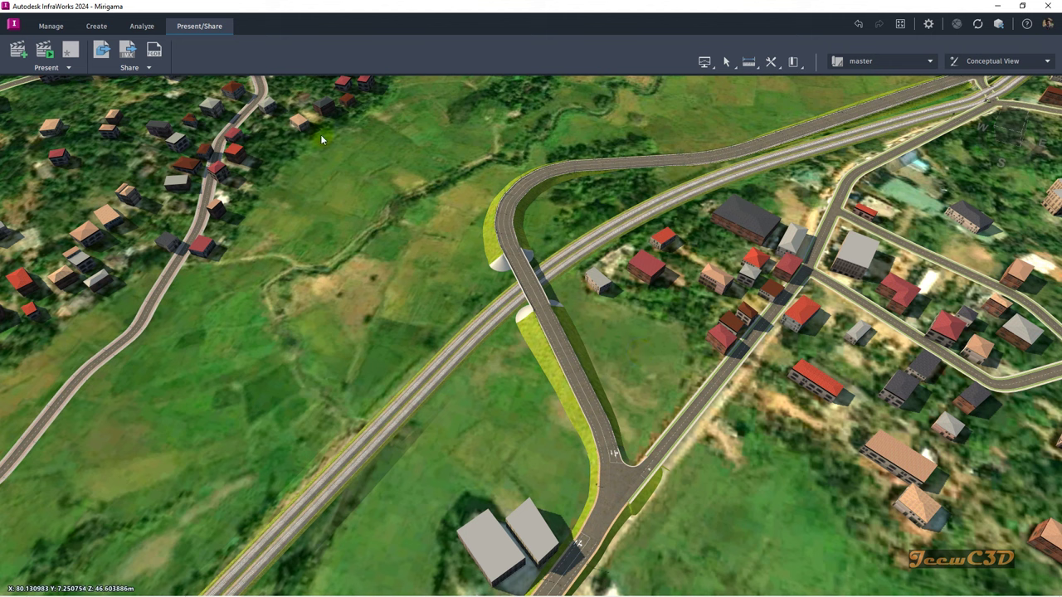
In InfraWorks, add "Infraworks Simulation from 3ds max.dae" to the Mirigama model as a 3D Model data source.
{"action": "left_click", "coordinate": [52, 27]}
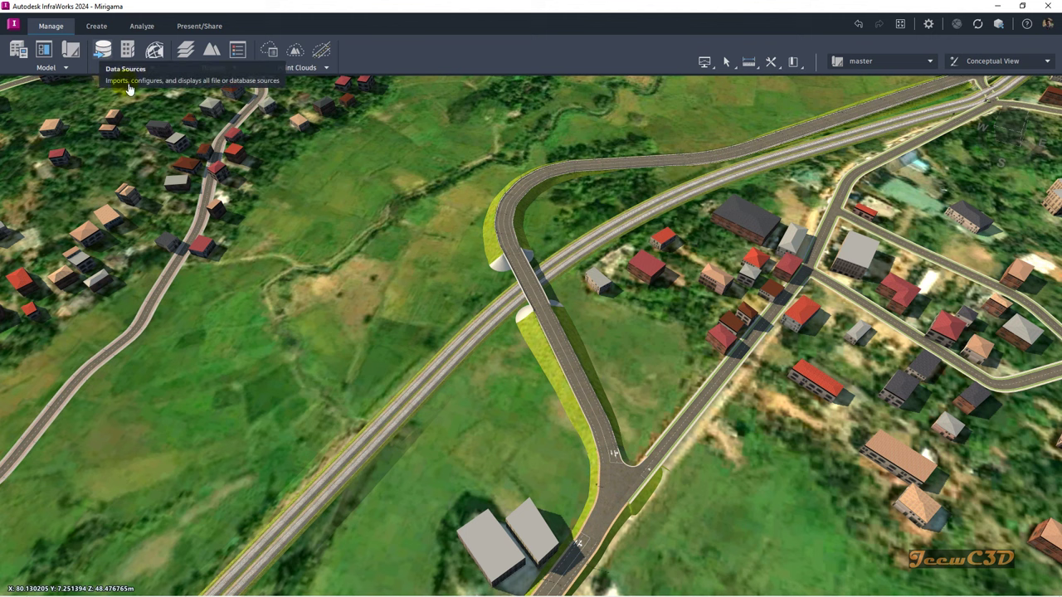
{"action": "left_click_drag", "start_coordinate": [203, 199], "coordinate": [203, 199]}
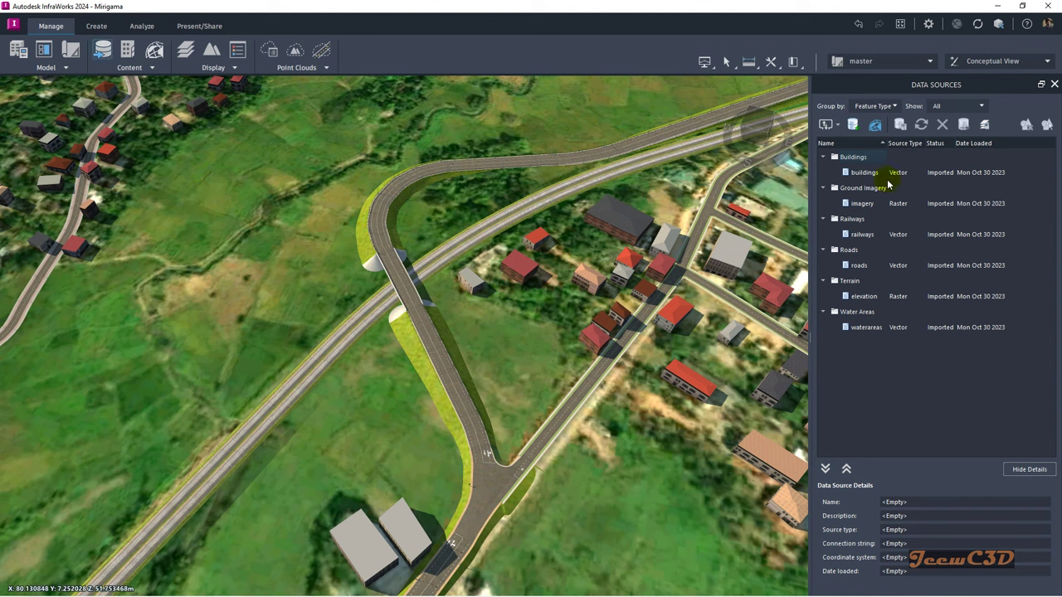
{"action": "left_click", "coordinate": [839, 125]}
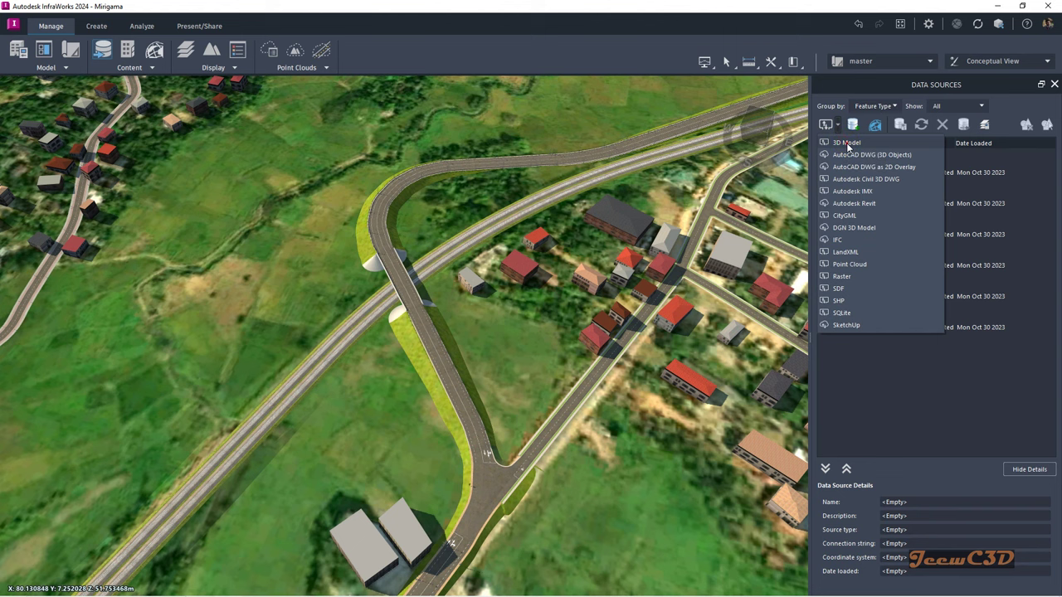
{"action": "left_click", "coordinate": [640, 108]}
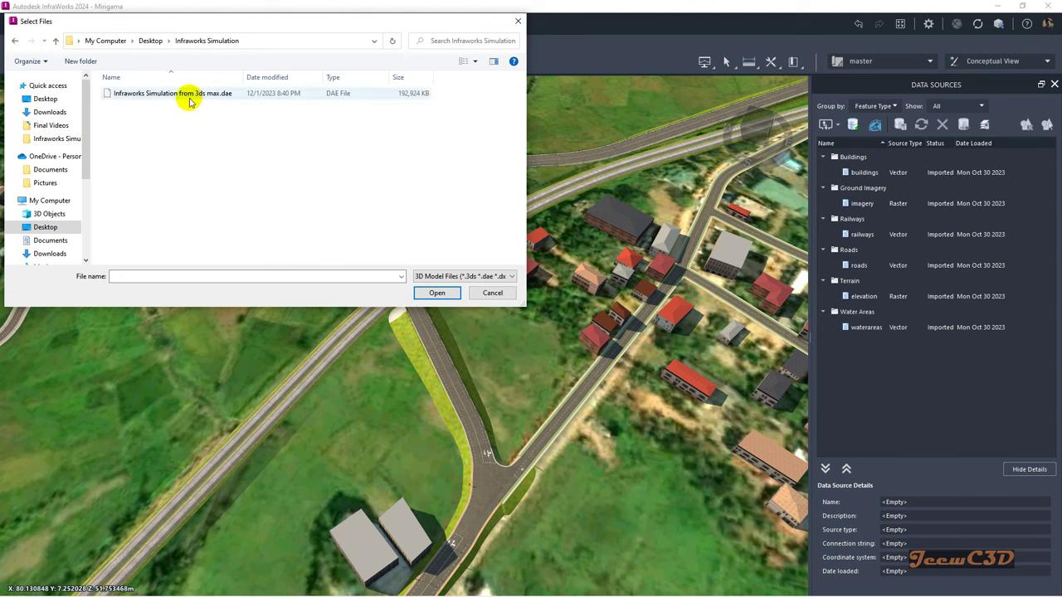
{"action": "left_click", "coordinate": [189, 96]}
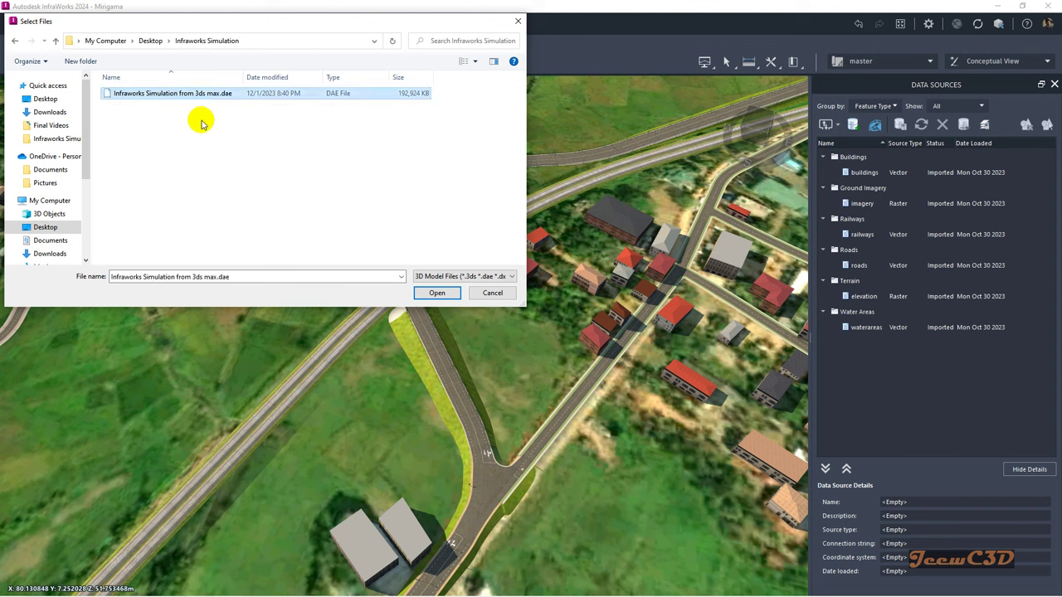
{"action": "left_click", "coordinate": [434, 296]}
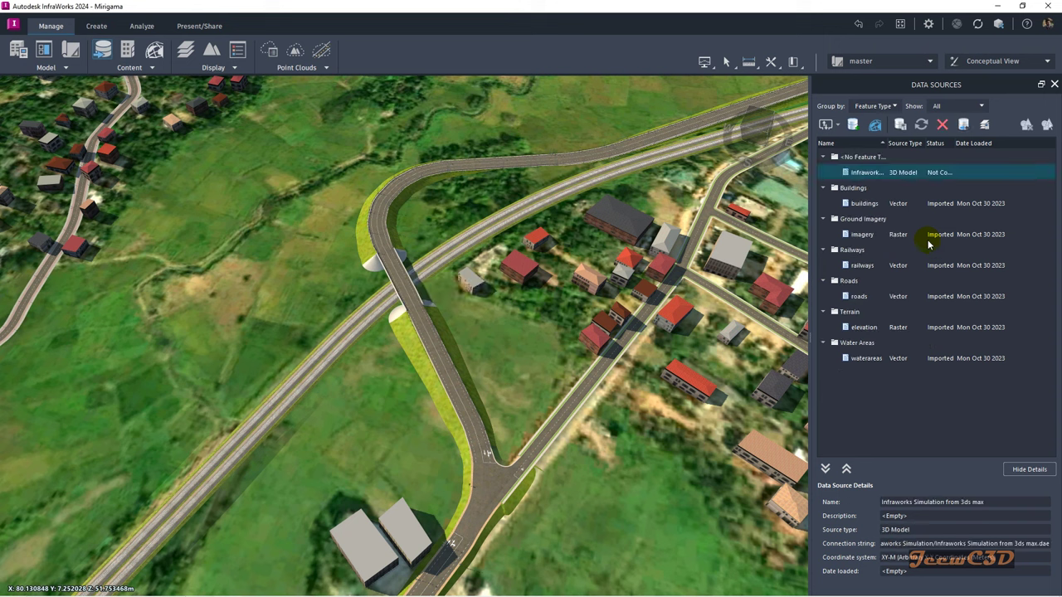
Configure the new 3D model data source with type Roads and coordinate system SLD99 NEW.
{"action": "right_click", "coordinate": [858, 174]}
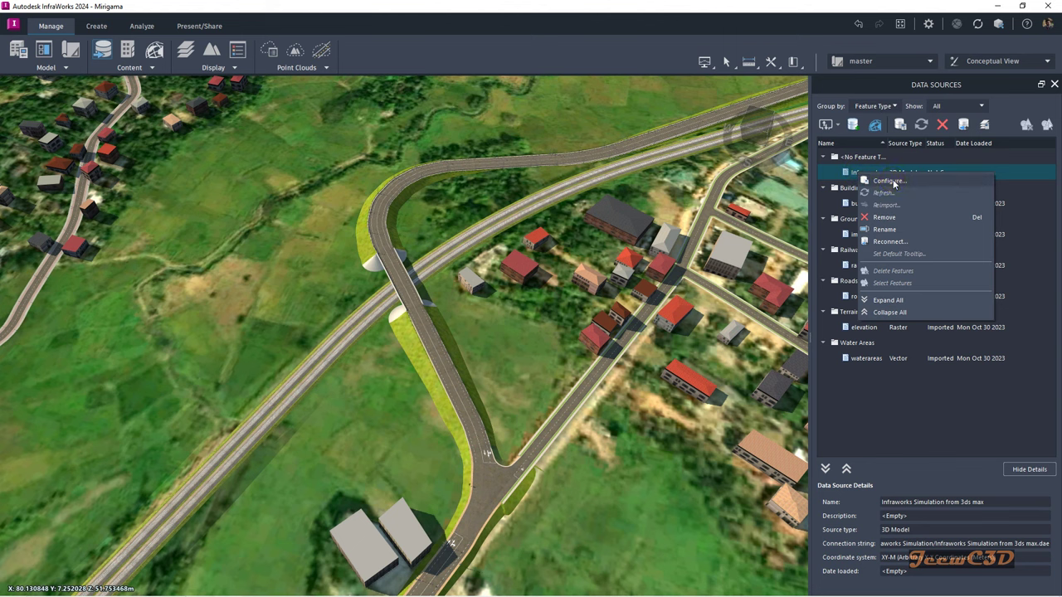
{"action": "left_click", "coordinate": [889, 181]}
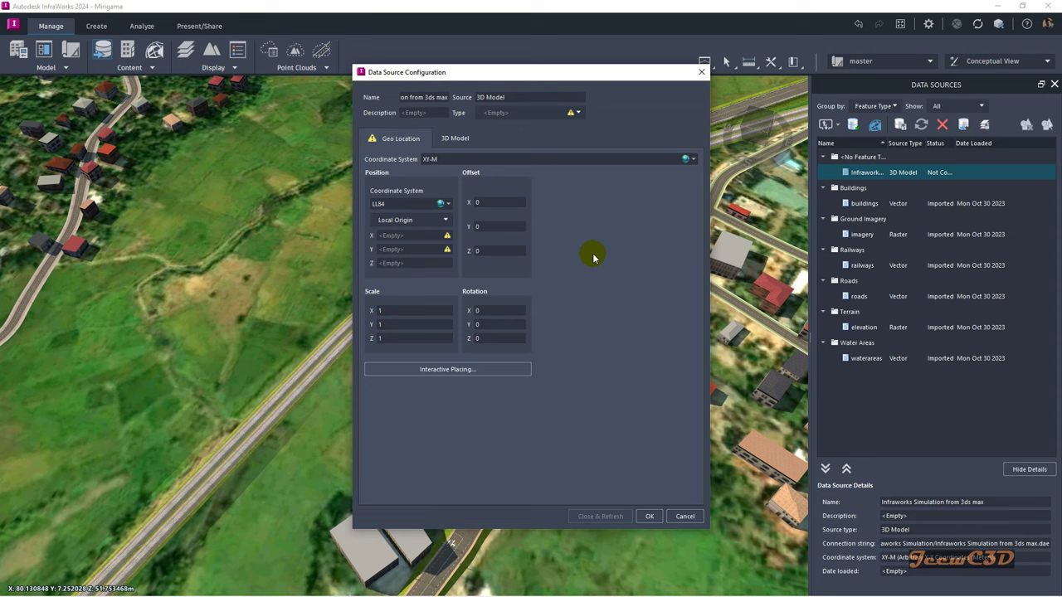
{"action": "left_click", "coordinate": [578, 113]}
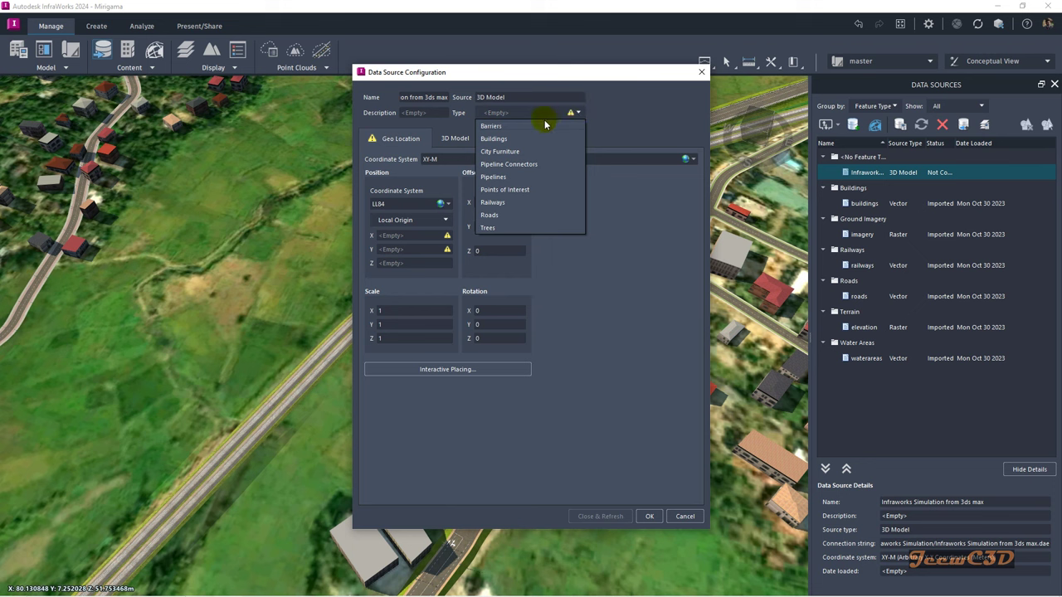
{"action": "left_click", "coordinate": [497, 215]}
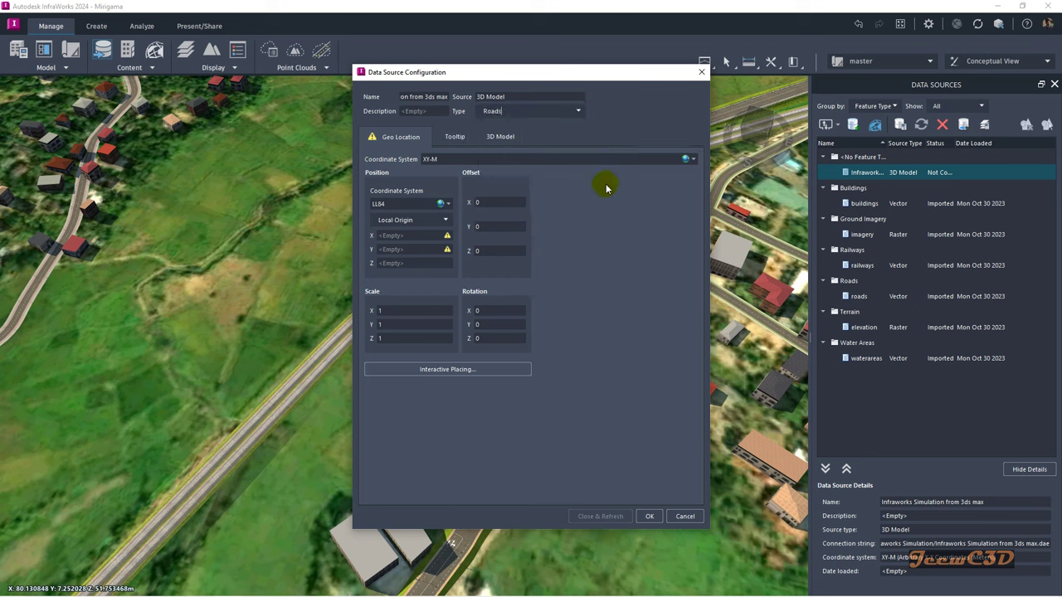
{"action": "left_click", "coordinate": [693, 158]}
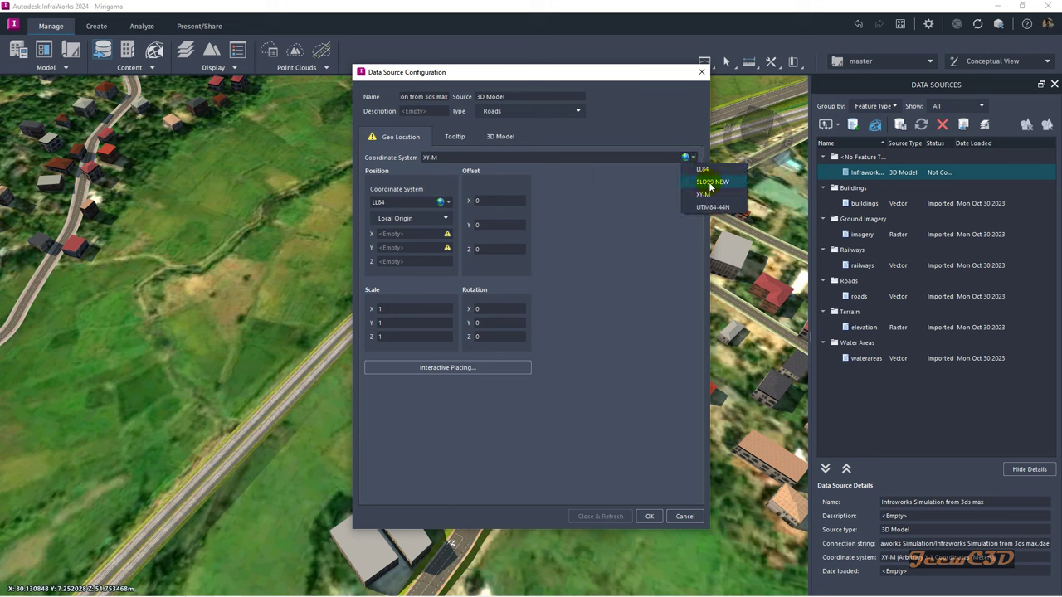
{"action": "left_click", "coordinate": [715, 182]}
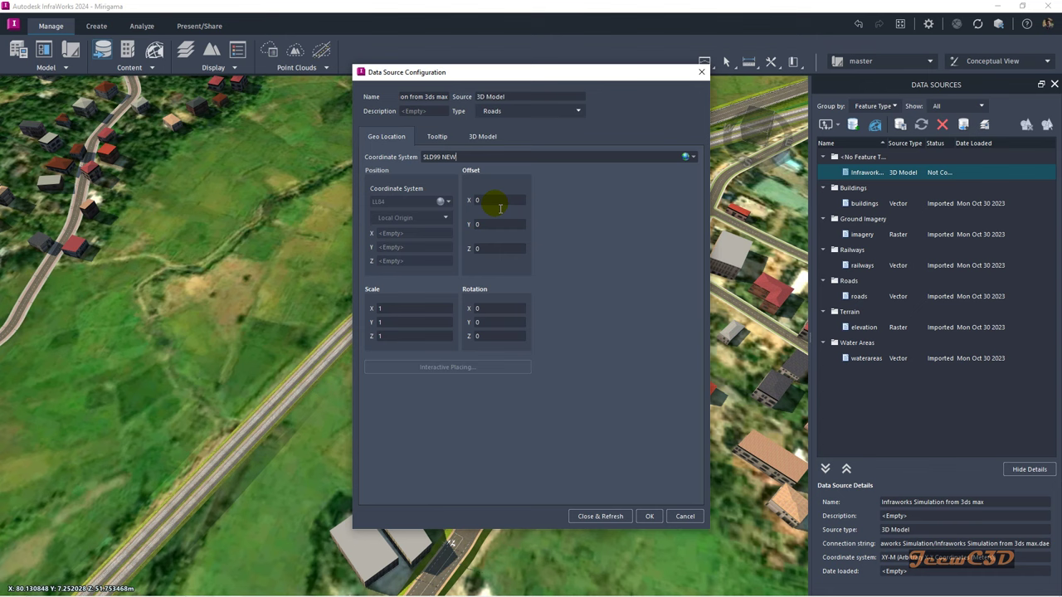
Set the data source's X offset to 428814, the X shift noted in Notepad.
{"action": "key", "text": "alt+Tab"}
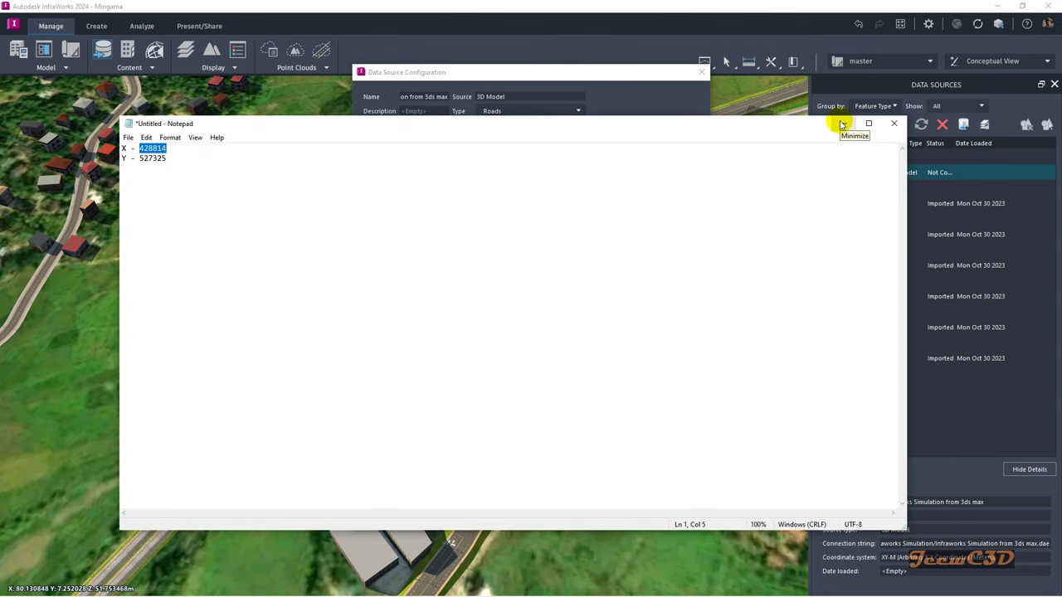
{"action": "left_click", "coordinate": [842, 124]}
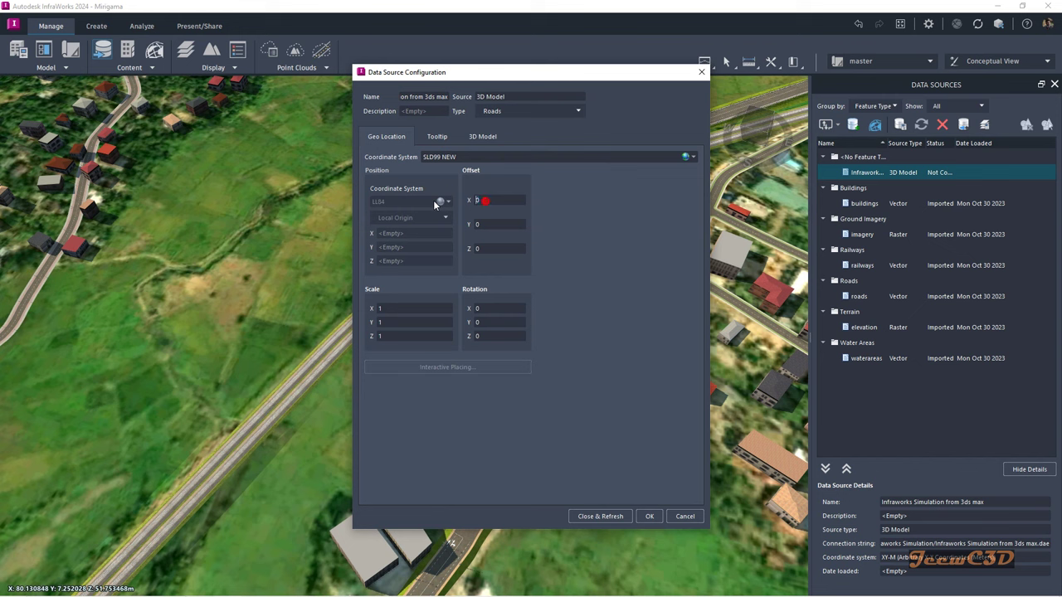
{"action": "type", "text": "428814"}
Set the data source's Y offset to 527325 from the Notepad note, then close the configuration and refresh the model.
{"action": "left_click", "coordinate": [501, 223]}
{"action": "key", "text": "alt+Tab"}
{"action": "double_click", "coordinate": [145, 162]}
{"action": "key", "text": "ctrl+c"}
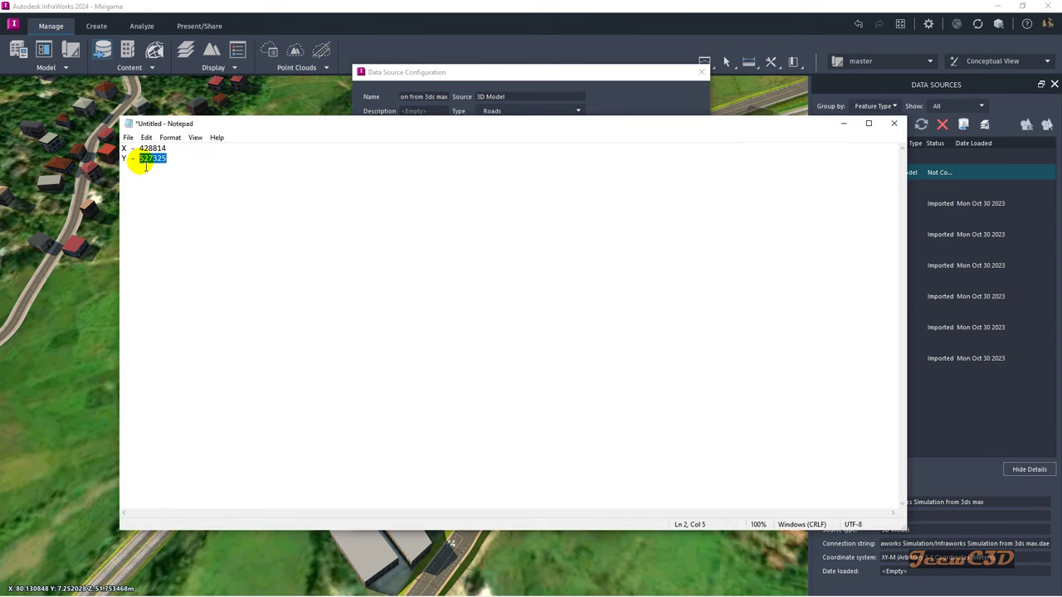
{"action": "left_click", "coordinate": [838, 122]}
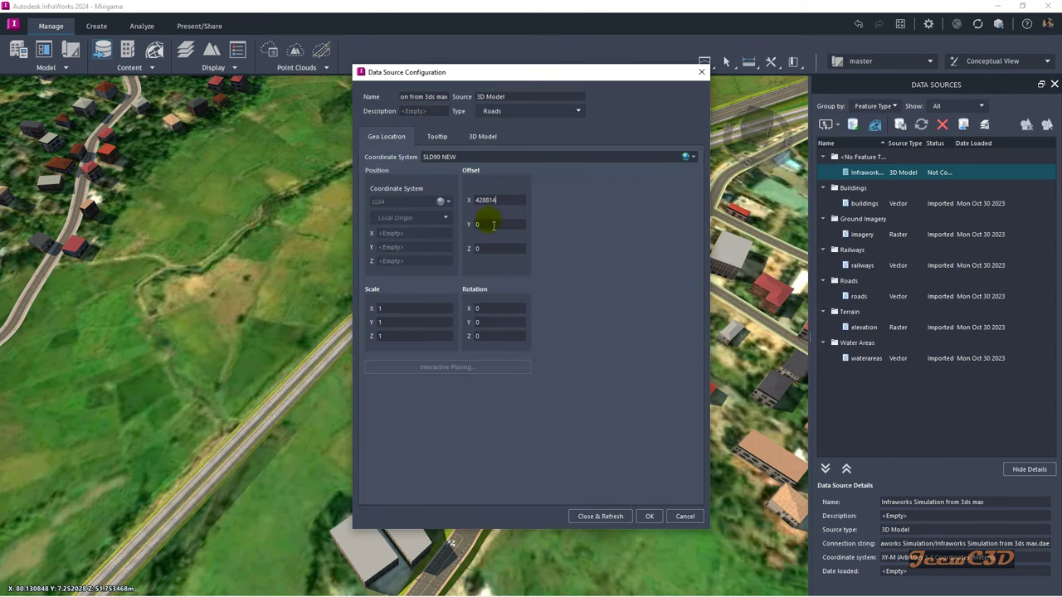
{"action": "left_click", "coordinate": [504, 230]}
{"action": "key", "text": "ctrl+v"}
{"action": "left_click", "coordinate": [600, 516]}
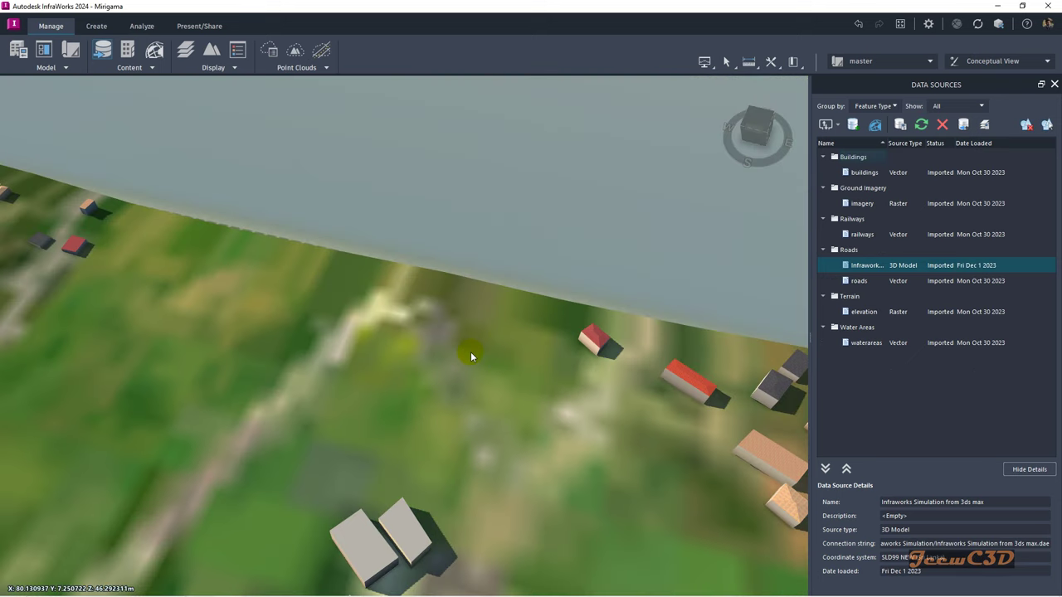
Examine the imported vehicles along the road between the junction and the railway overpass.
{"action": "scroll", "coordinate": [470, 351], "scroll_direction": "down", "scroll_amount": 5}
{"action": "scroll", "coordinate": [471, 351], "scroll_direction": "down", "scroll_amount": 6}
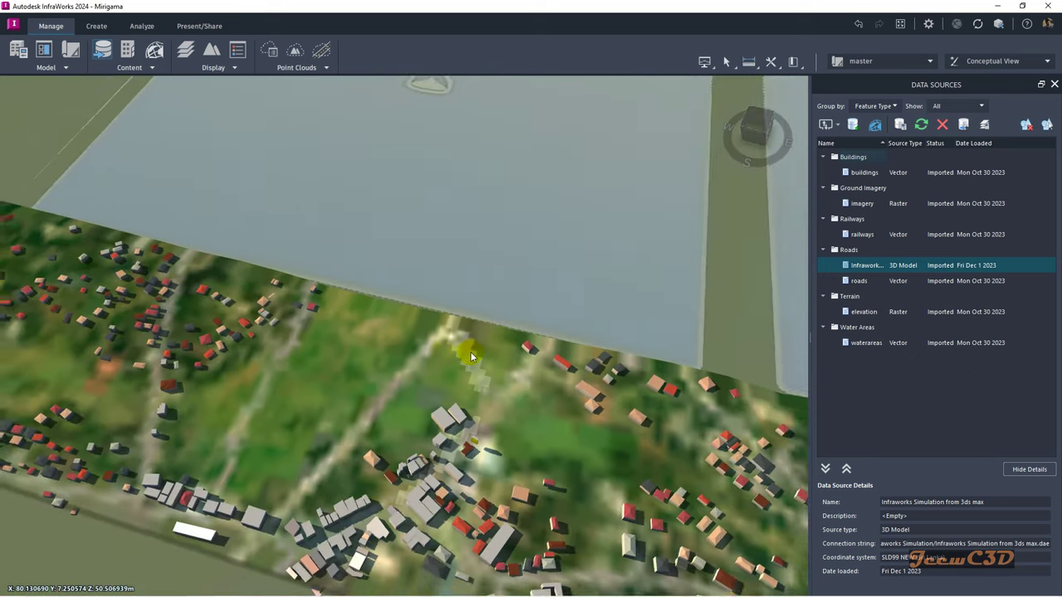
{"action": "scroll", "coordinate": [470, 351], "scroll_direction": "up", "scroll_amount": 5}
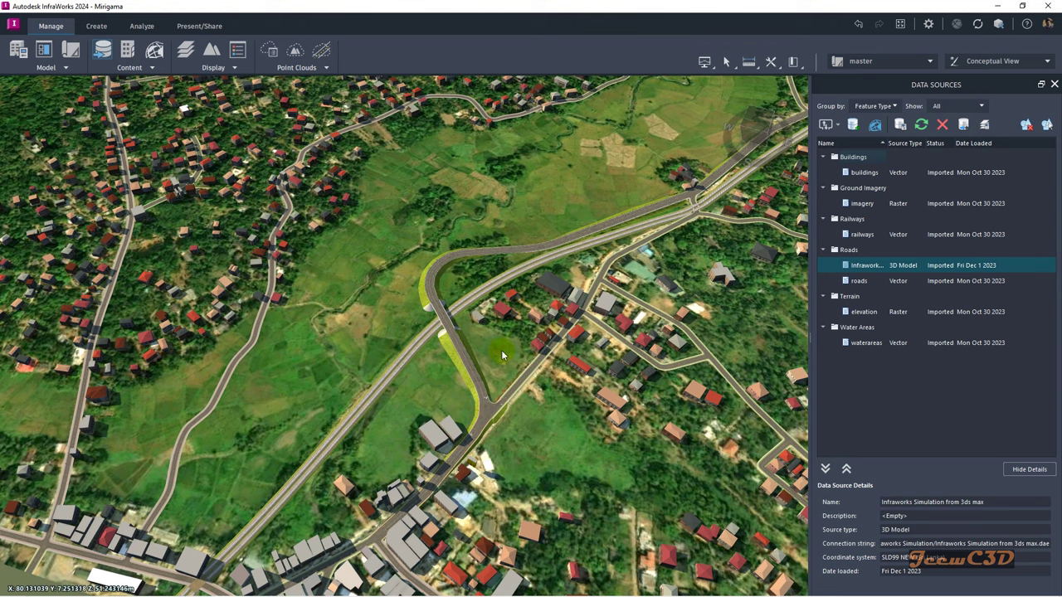
{"action": "scroll", "coordinate": [479, 398], "scroll_direction": "up", "scroll_amount": 4}
{"action": "scroll", "coordinate": [461, 398], "scroll_direction": "up", "scroll_amount": 5}
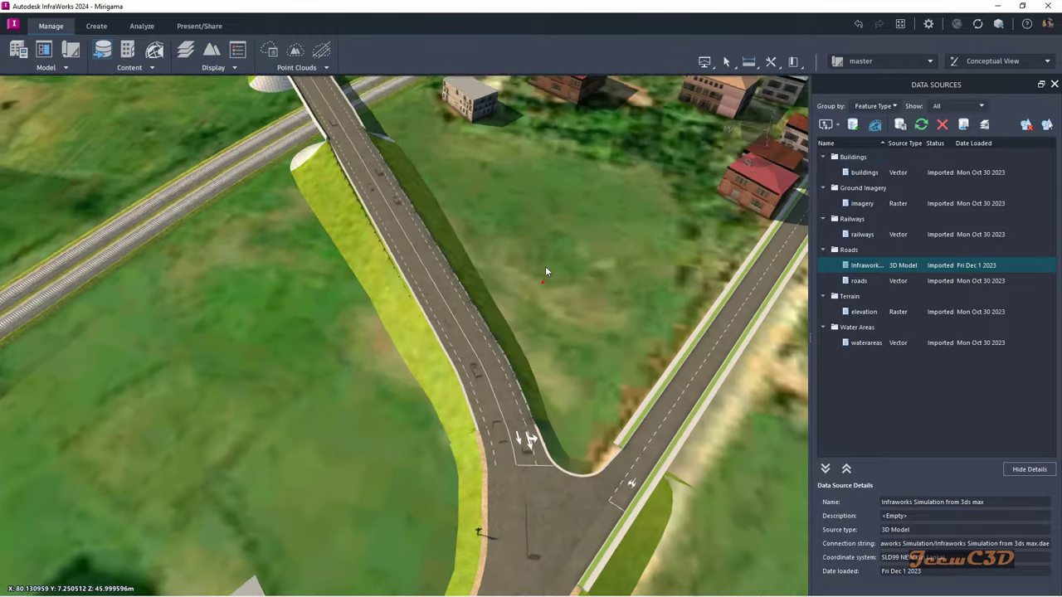
{"action": "mouse_move", "coordinate": [545, 271]}
{"action": "middle_mouse_down"}
{"action": "mouse_move", "coordinate": [540, 256]}
{"action": "mouse_move", "coordinate": [486, 290]}
{"action": "mouse_move", "coordinate": [541, 290]}
{"action": "middle_mouse_up"}
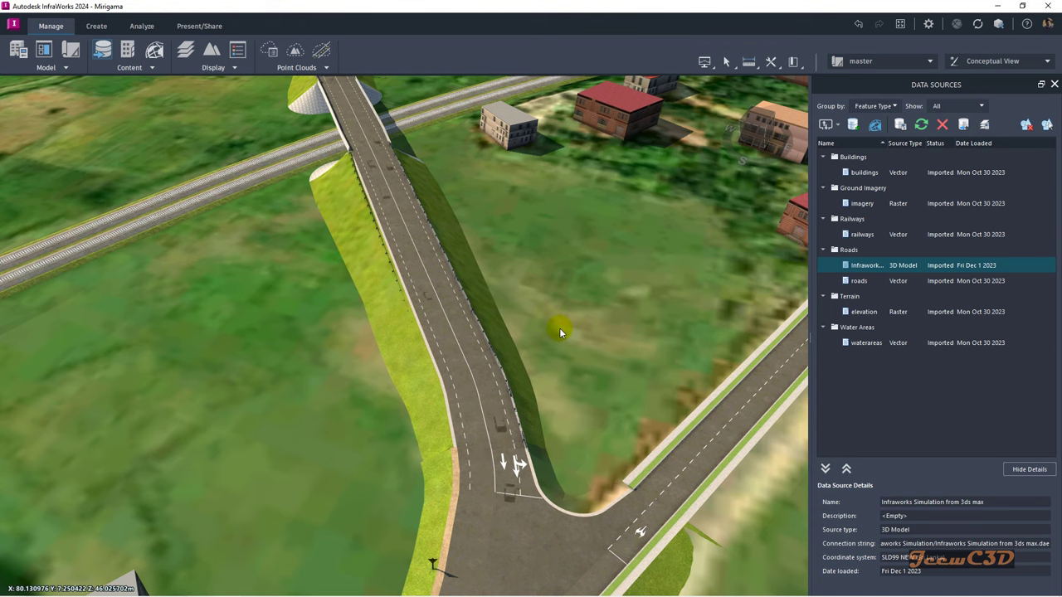
{"action": "middle_click_drag", "start_coordinate": [559, 328], "coordinate": [573, 302]}
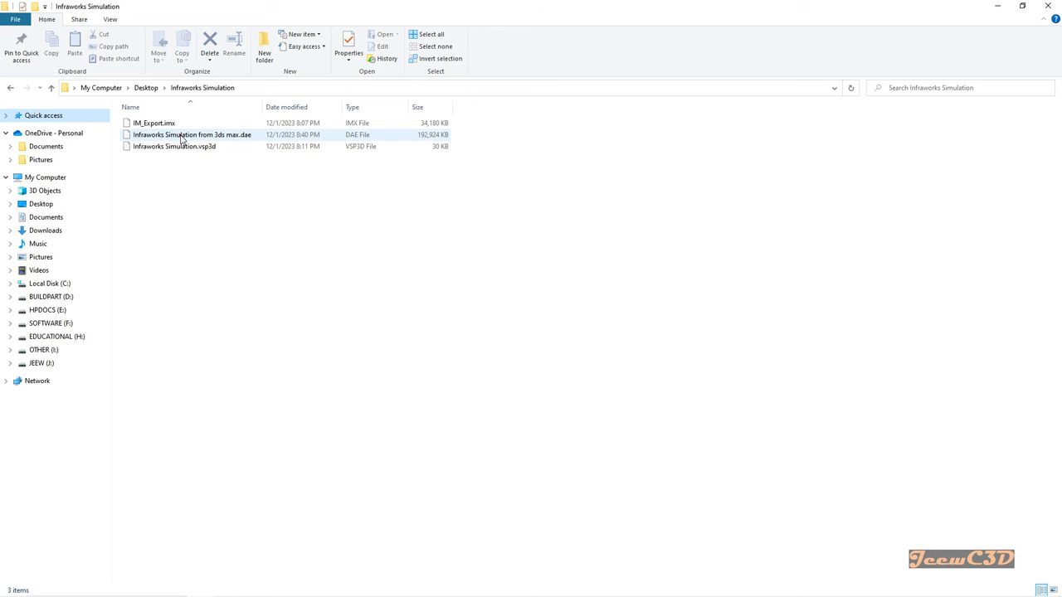
Open "Infraworks Simulation from 3ds max.dae" from the Infraworks Simulation folder in Notepad, without making Notepad the default for .dae files.
{"action": "left_click", "coordinate": [180, 137]}
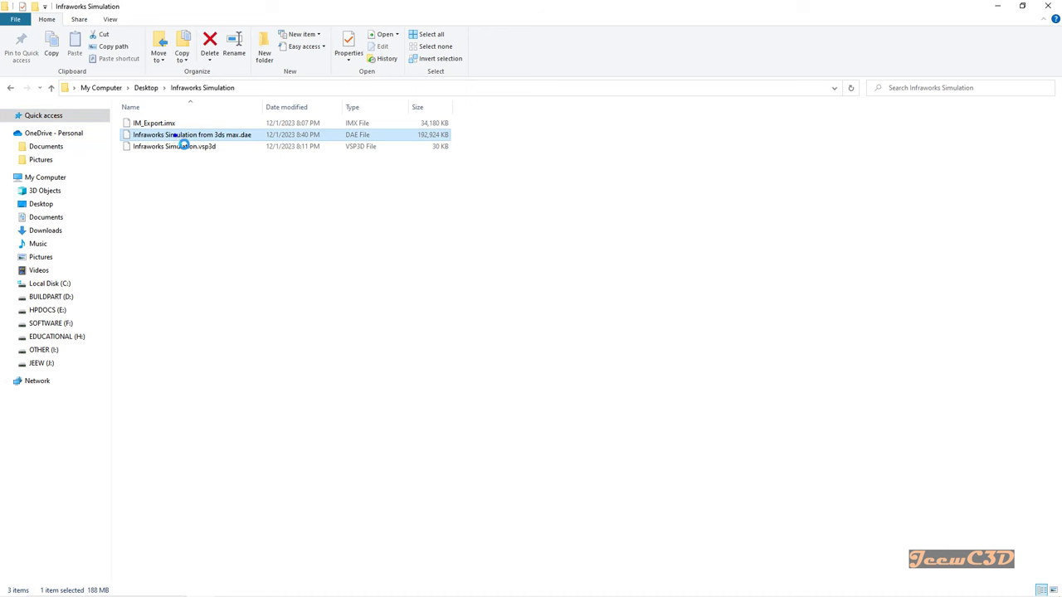
{"action": "right_click", "coordinate": [177, 139]}
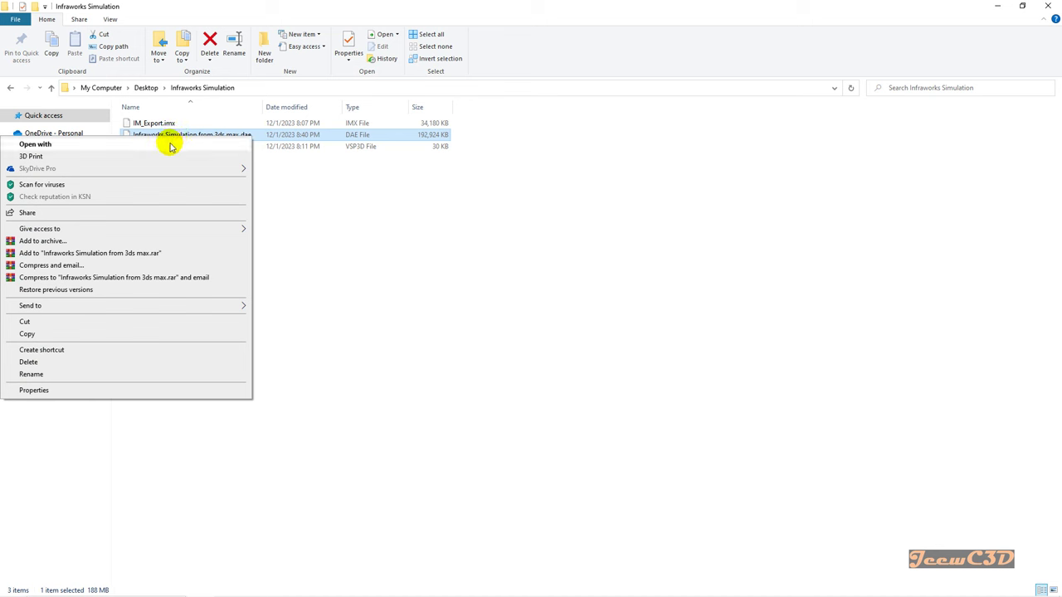
{"action": "left_click", "coordinate": [178, 145]}
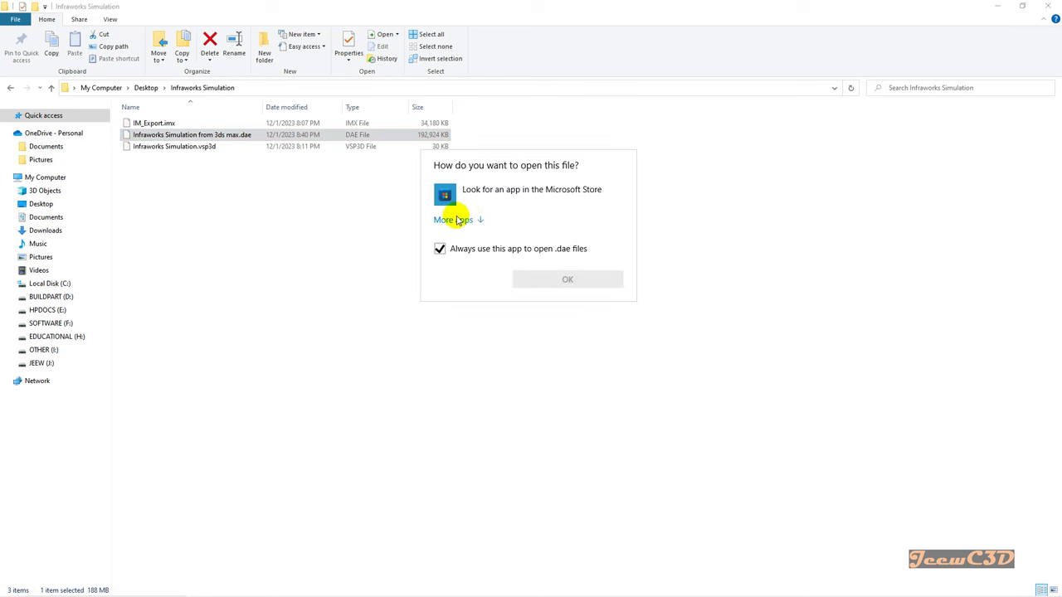
{"action": "left_click", "coordinate": [467, 220]}
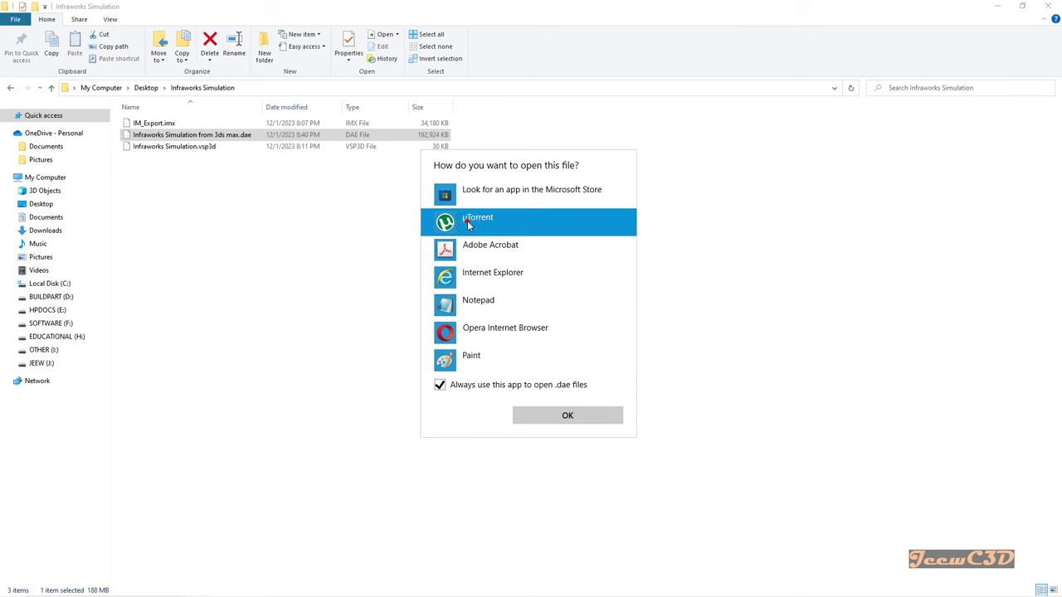
{"action": "left_click", "coordinate": [477, 301]}
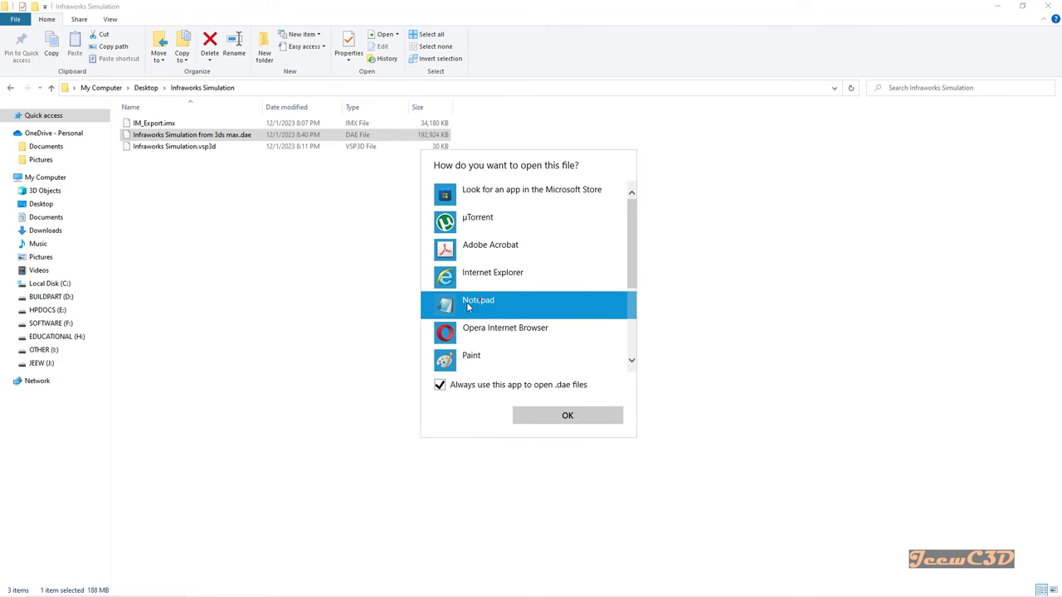
{"action": "left_click", "coordinate": [440, 385]}
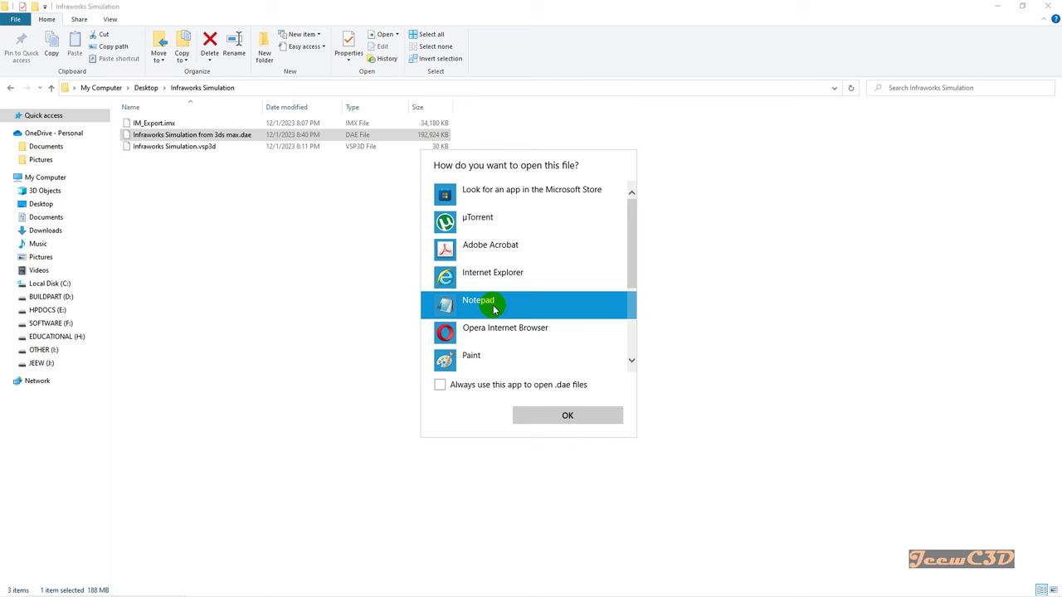
{"action": "left_click", "coordinate": [556, 416]}
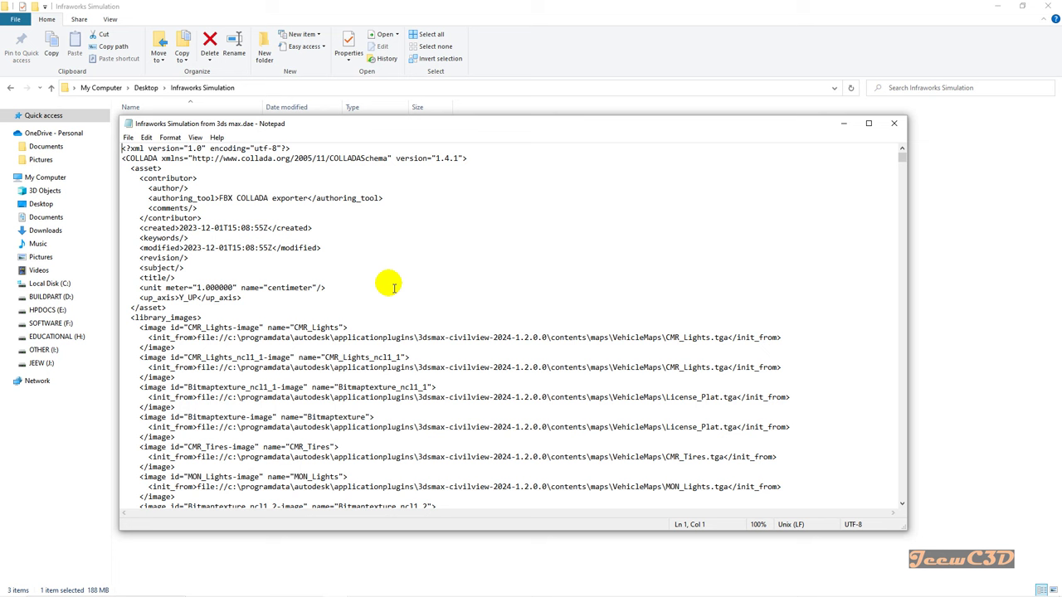
Copy the line <float sid="transparency">0.000000</float> from the untitled Notepad note, then put the note away.
{"action": "left_click", "coordinate": [840, 123]}
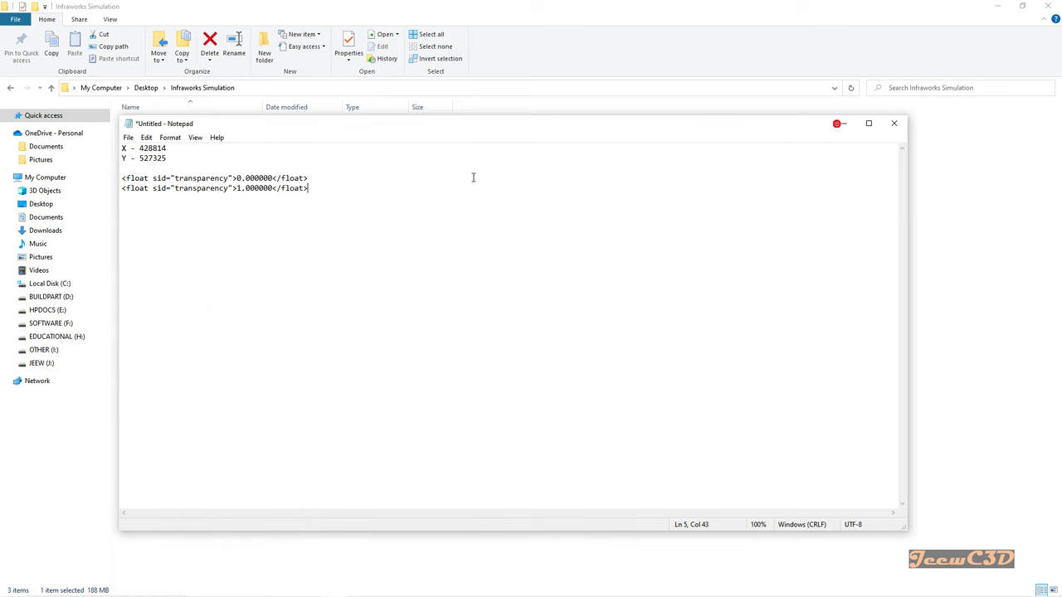
{"action": "left_click_drag", "start_coordinate": [315, 178], "coordinate": [116, 177]}
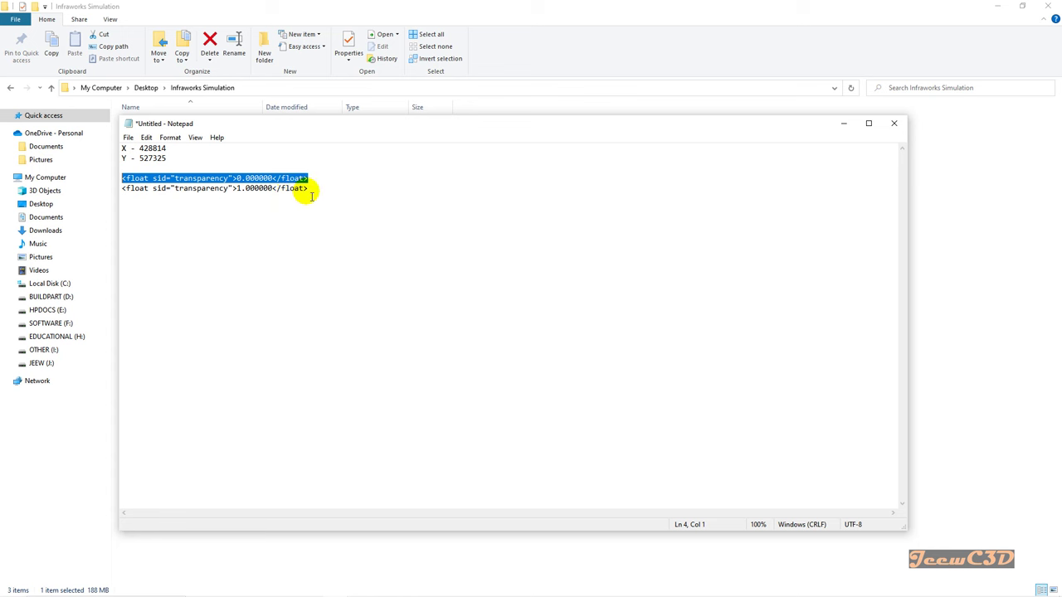
{"action": "left_click_drag", "start_coordinate": [307, 190], "coordinate": [151, 194]}
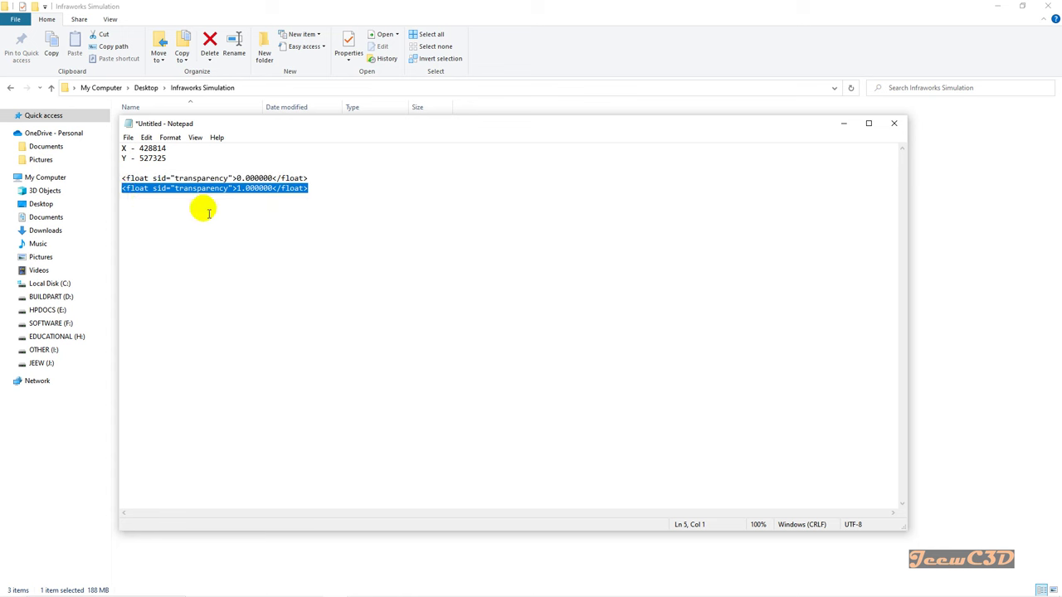
{"action": "left_click", "coordinate": [318, 178]}
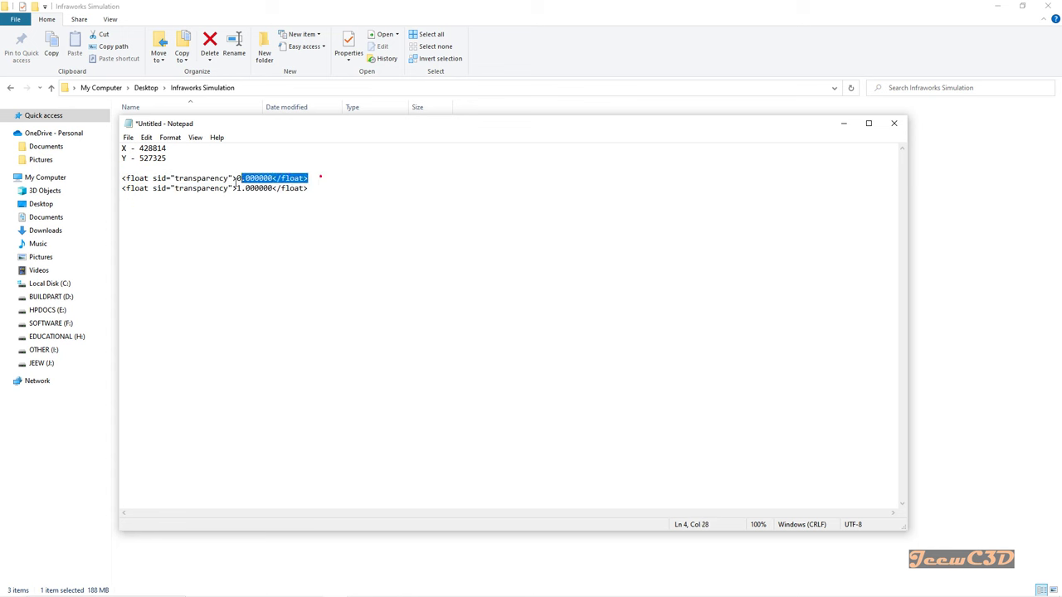
{"action": "left_click_drag", "start_coordinate": [240, 178], "coordinate": [116, 177]}
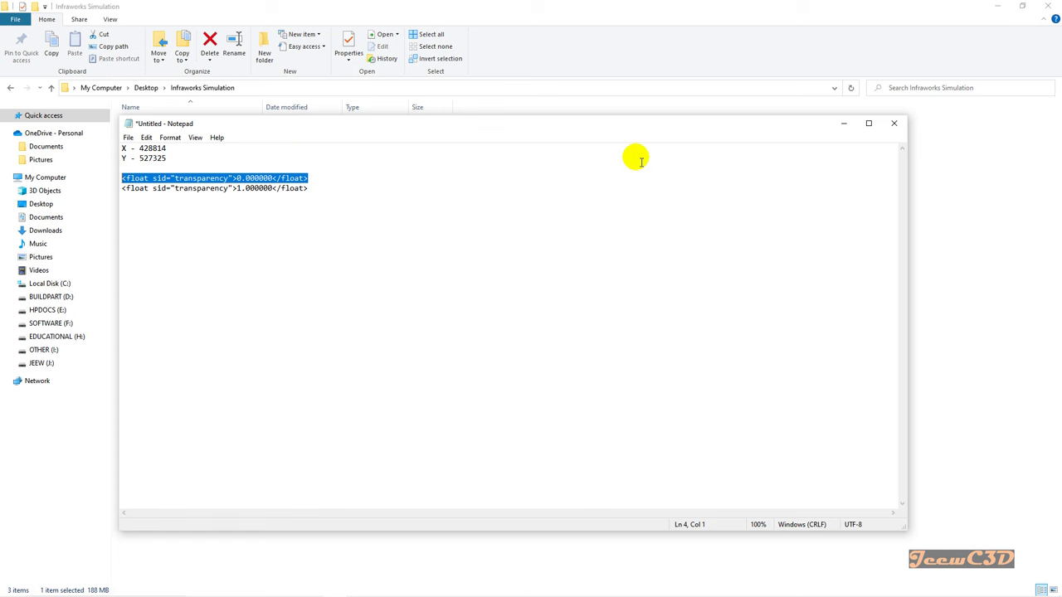
{"action": "left_click", "coordinate": [842, 123]}
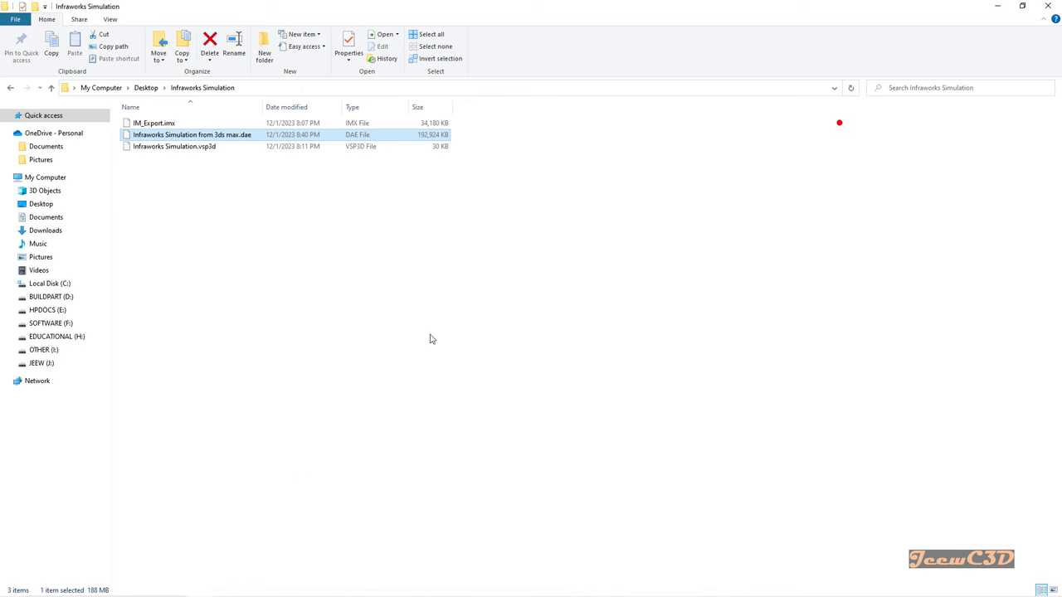
In the .dae file, replace all occurrences of <float sid="transparency">0.000000</float> with <float sid="transparency">1.000000</float>.
{"action": "left_click", "coordinate": [274, 592]}
{"action": "left_click", "coordinate": [146, 137]}
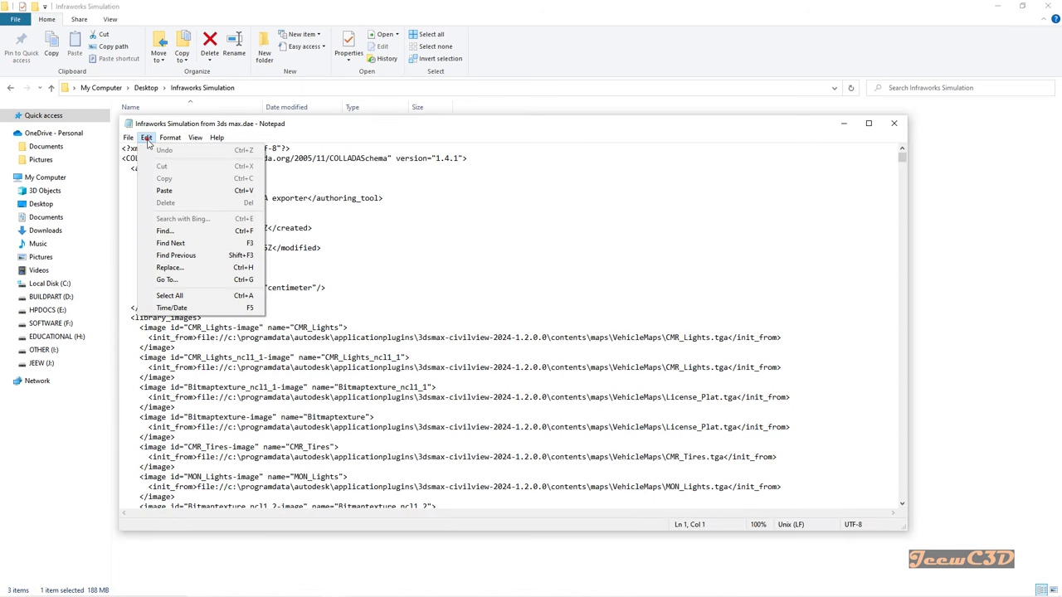
{"action": "left_click", "coordinate": [170, 268]}
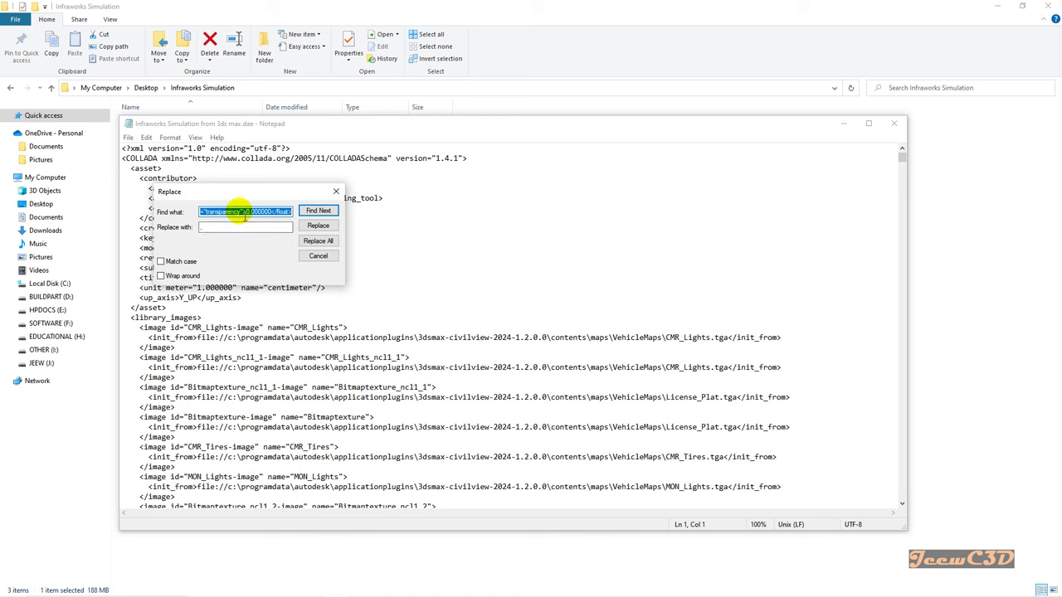
{"action": "key", "text": "BackSpace"}
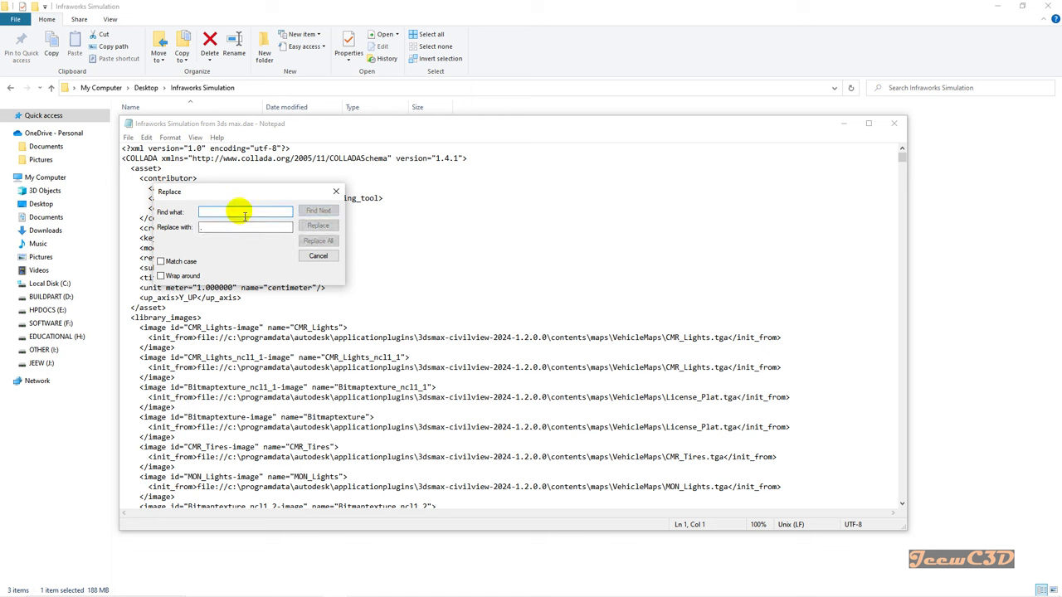
{"action": "key", "text": "ctrl+v"}
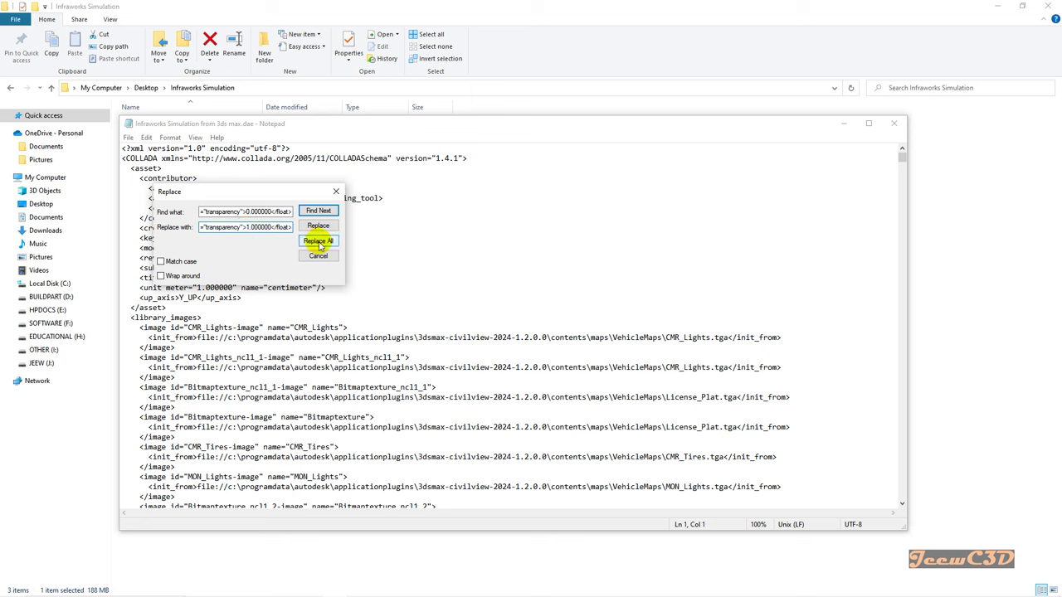
{"action": "left_click", "coordinate": [319, 242]}
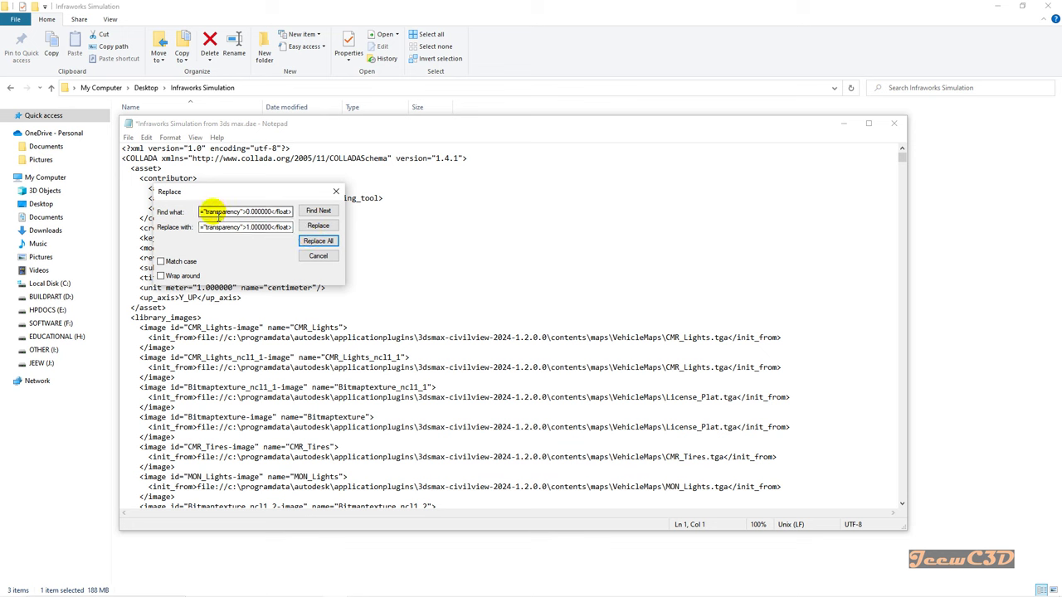
Leave the text replacement and close "Infraworks Simulation from 3ds max.dae", saving the changes.
{"action": "left_click", "coordinate": [211, 212]}
{"action": "left_click", "coordinate": [241, 226]}
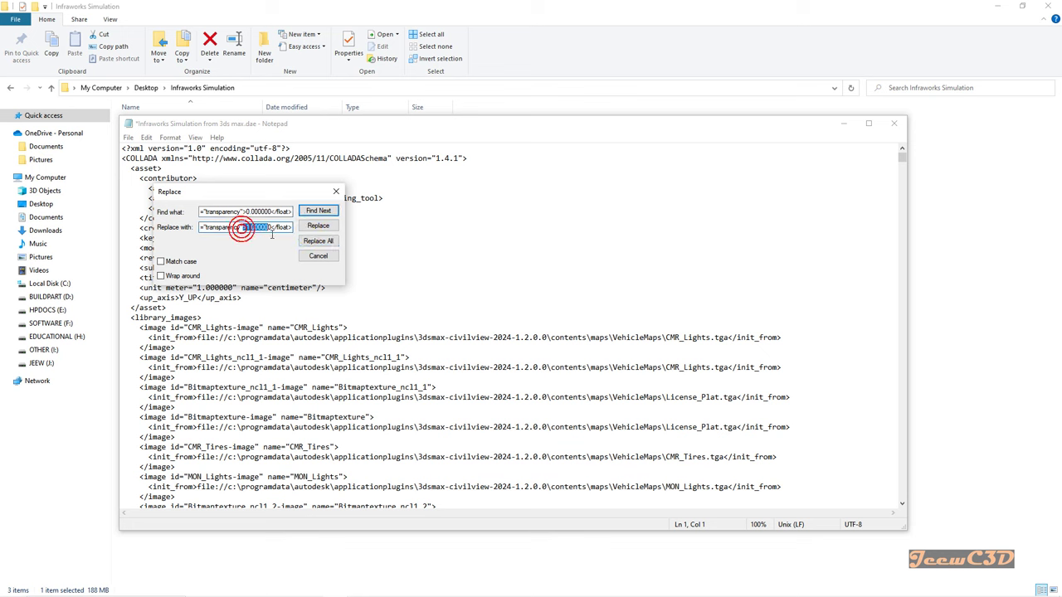
{"action": "left_click", "coordinate": [334, 193]}
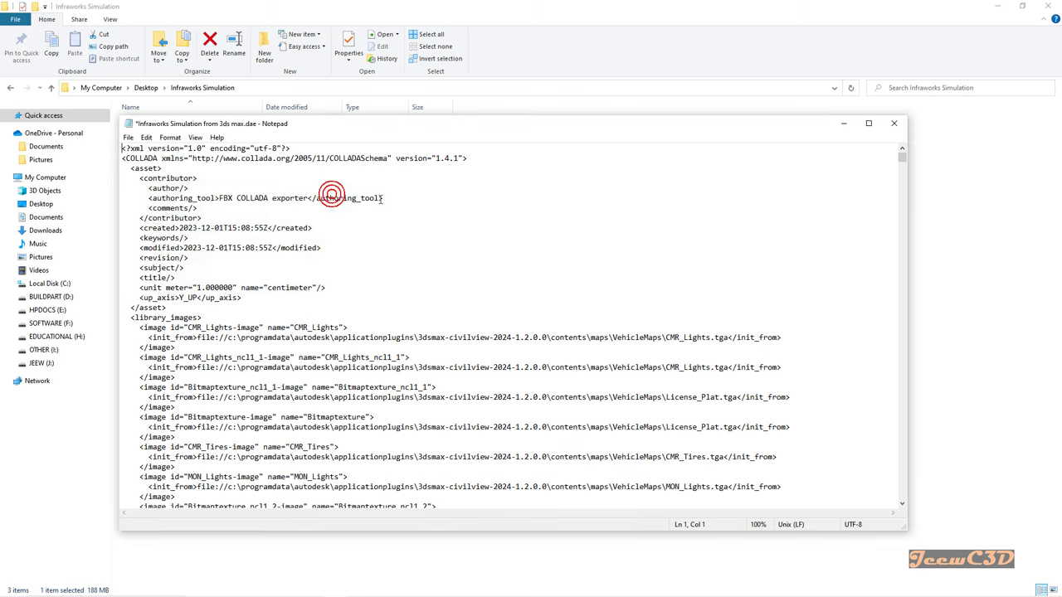
{"action": "left_click", "coordinate": [893, 126]}
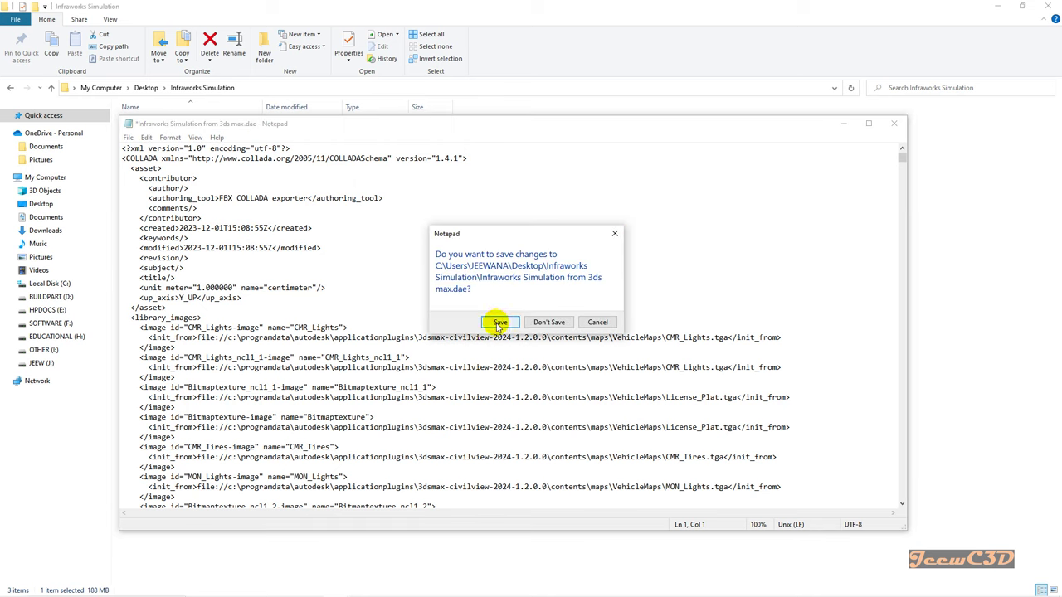
{"action": "left_click", "coordinate": [499, 323]}
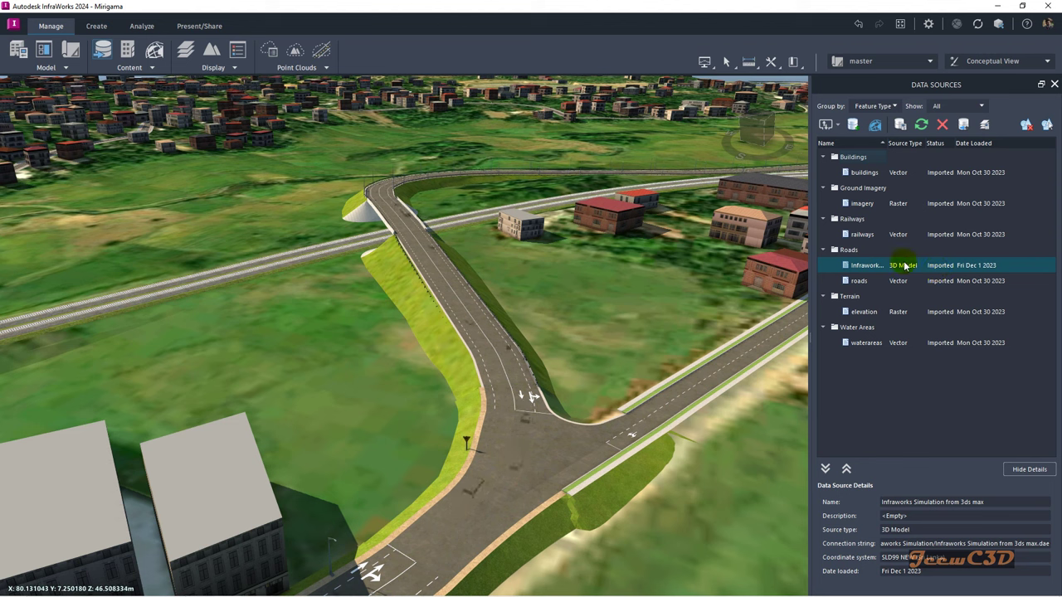
In InfraWorks, refresh the "Infraworks Simulation from 3ds max" data source under Roads and inspect the vehicles near the junction.
{"action": "right_click", "coordinate": [860, 267]}
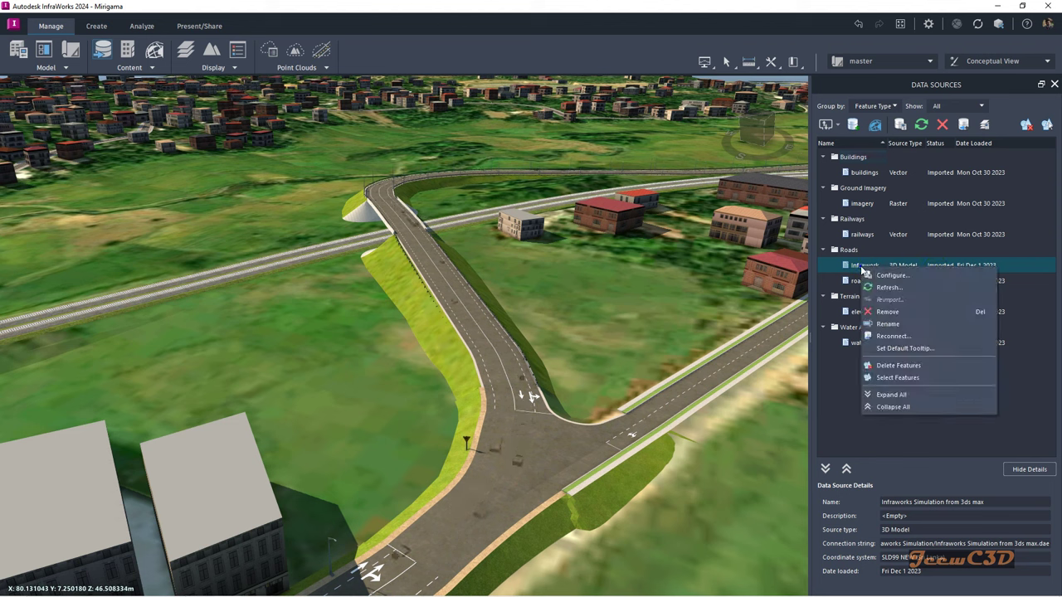
{"action": "left_click", "coordinate": [886, 287]}
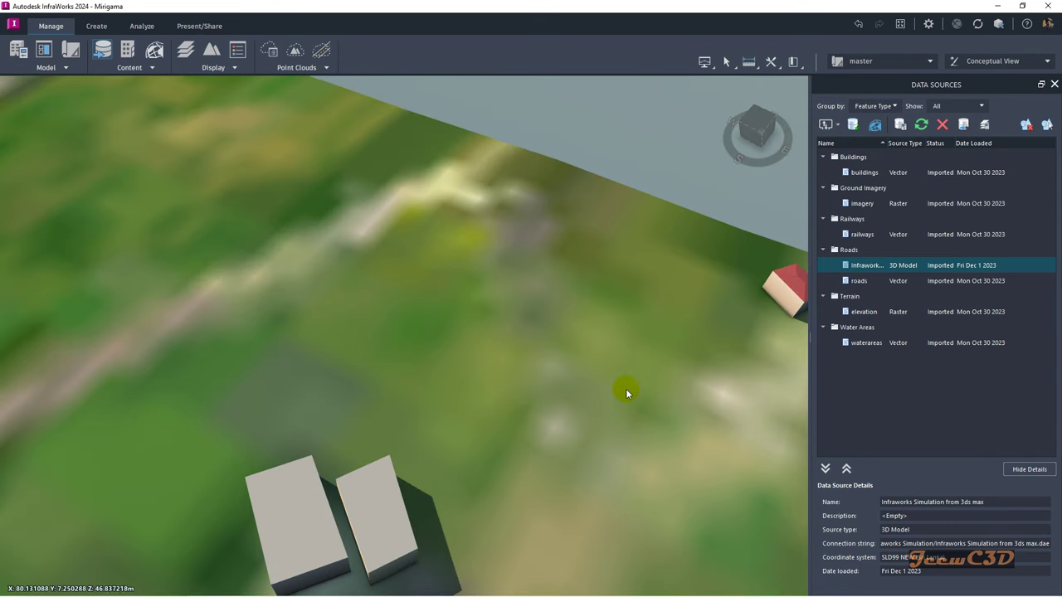
{"action": "scroll", "coordinate": [626, 387], "scroll_direction": "down", "scroll_amount": 6}
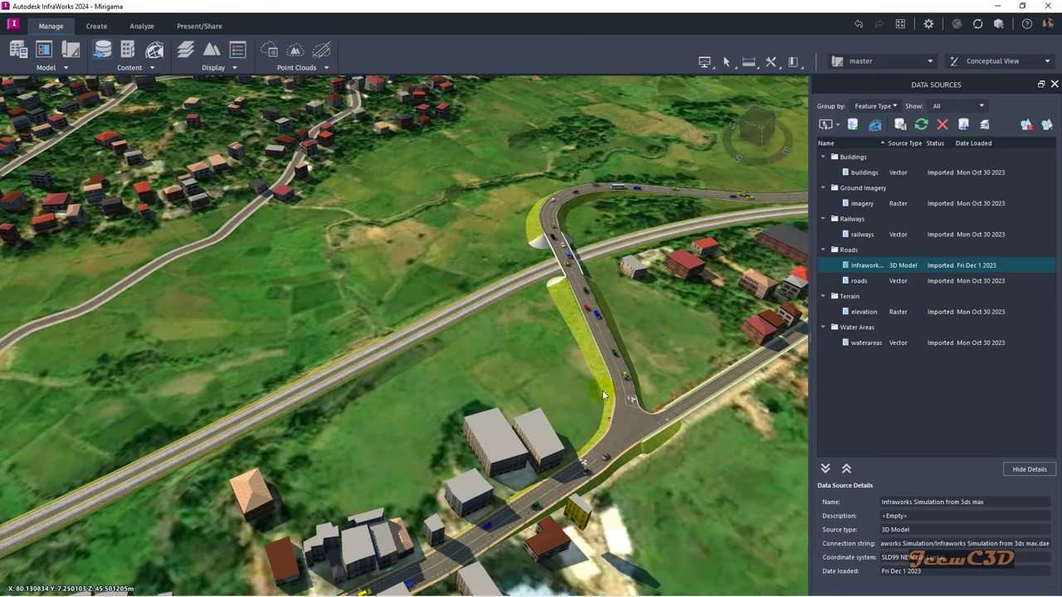
{"action": "scroll", "coordinate": [602, 396], "scroll_direction": "up", "scroll_amount": 5}
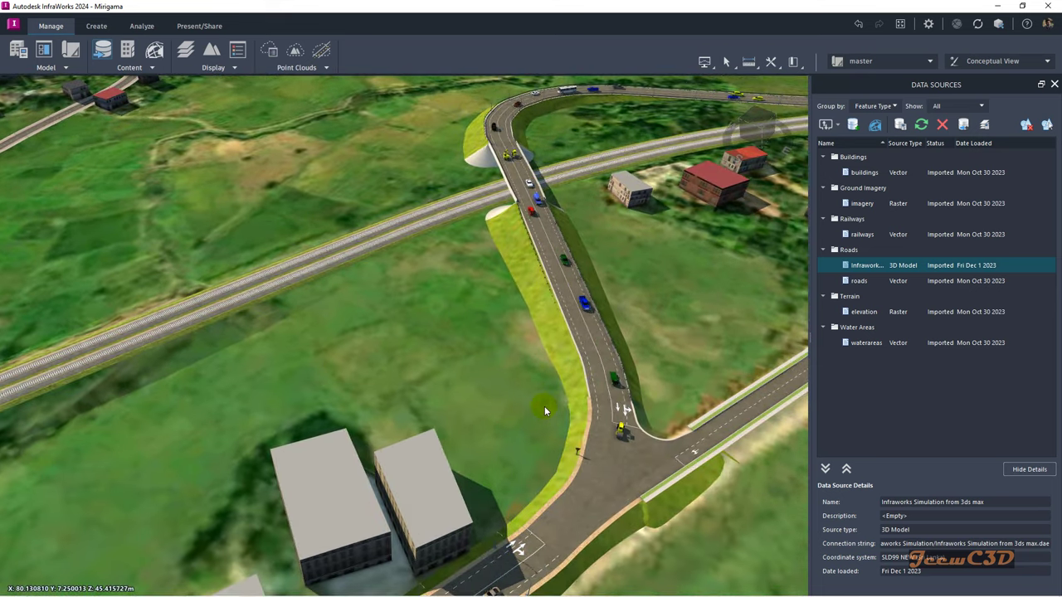
{"action": "middle_click_drag", "start_coordinate": [543, 403], "coordinate": [465, 400], "text": "shift"}
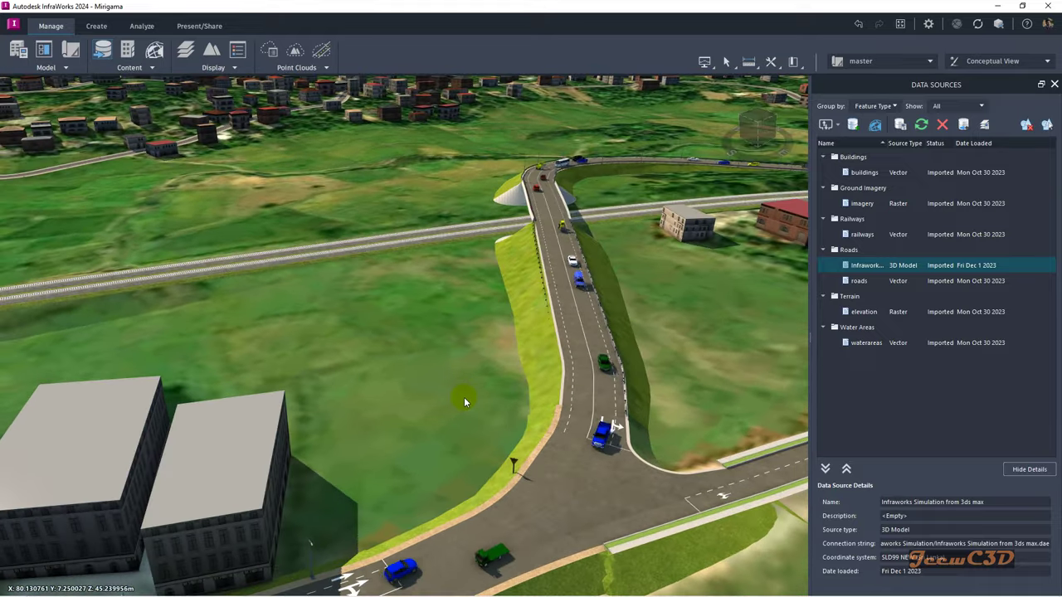